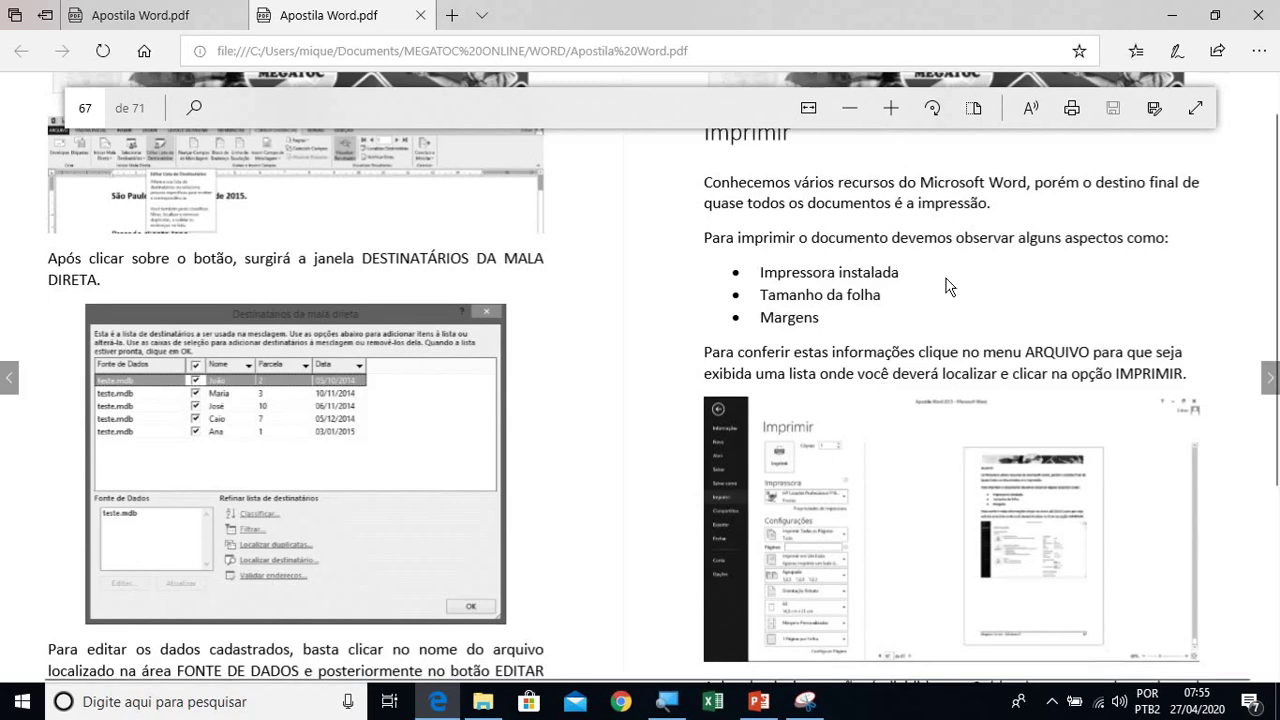
Step: Read the handout's Imprimir section on installed printer, paper size, margins and the two-part print window
scroll(948, 285, down, 1)
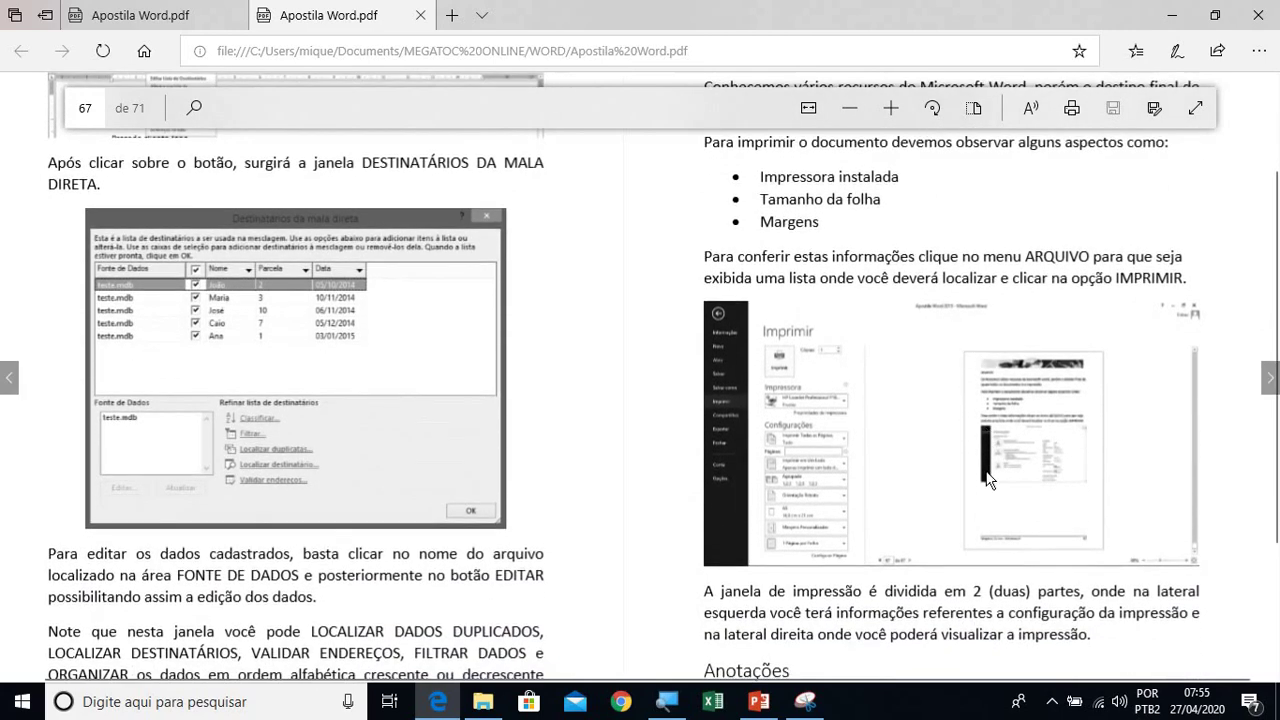
scroll(966, 472, down, 1)
scroll(960, 430, down, 1)
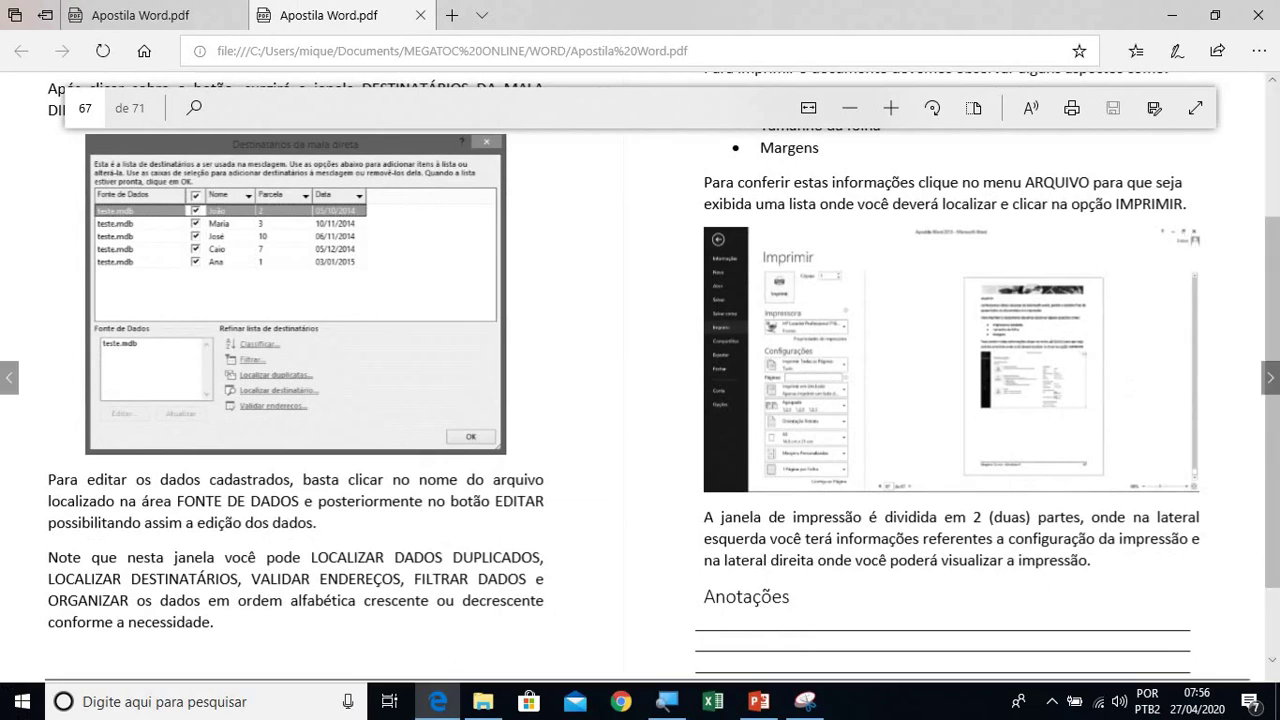
Step: Leave the PDF handout, switch to Word 2013 and create a blank document in a maximized window
click(1277, 700)
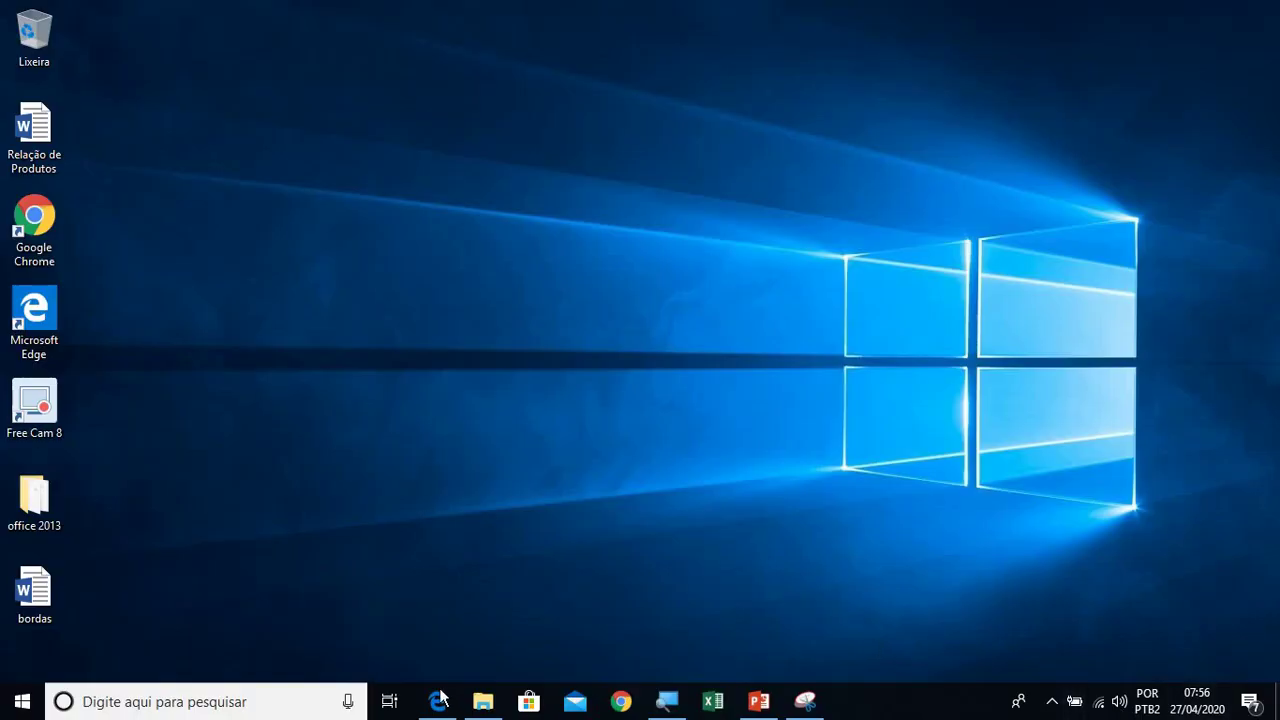
click(232, 704)
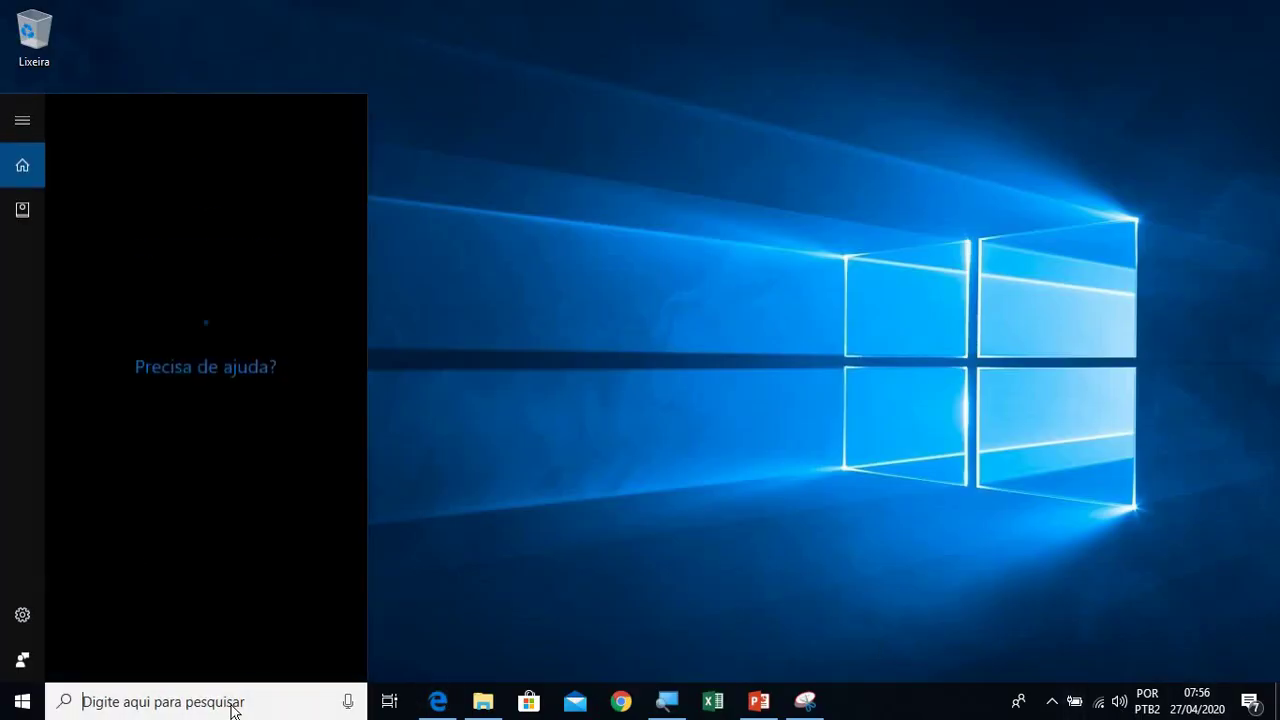
text(a)
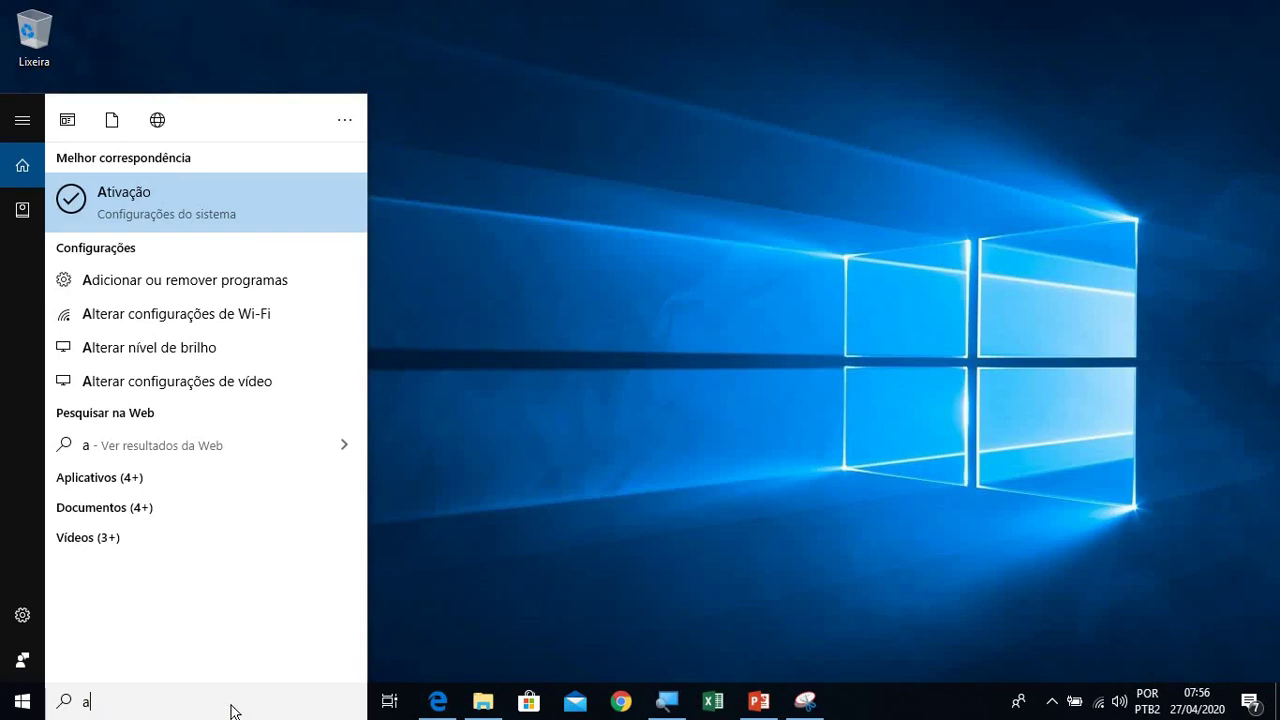
key(BackSpace)
text(w)
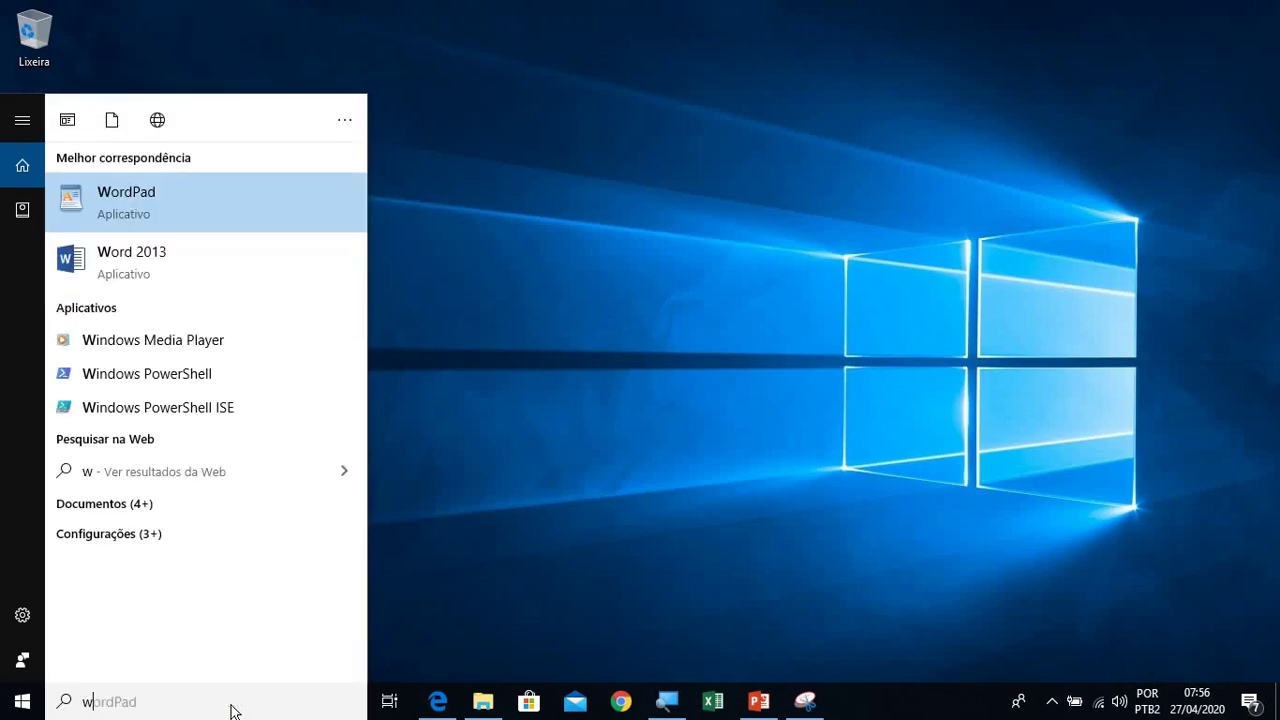
click(169, 270)
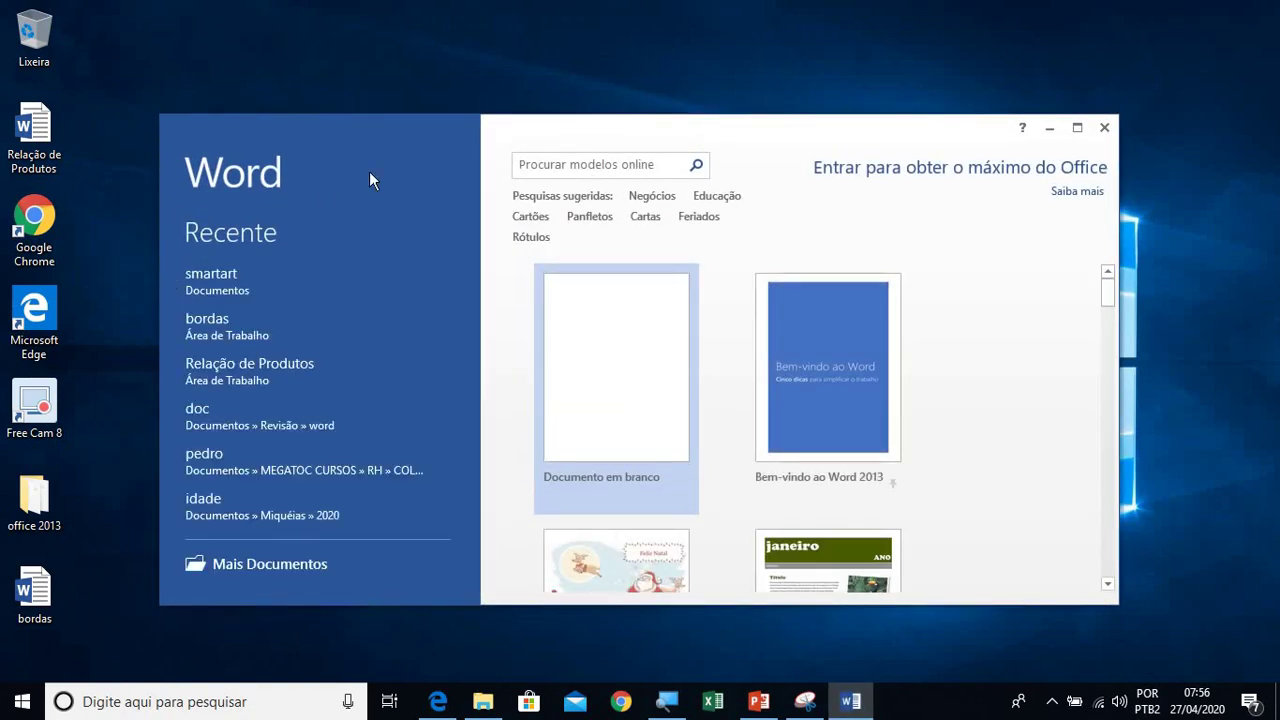
double_click(523, 137)
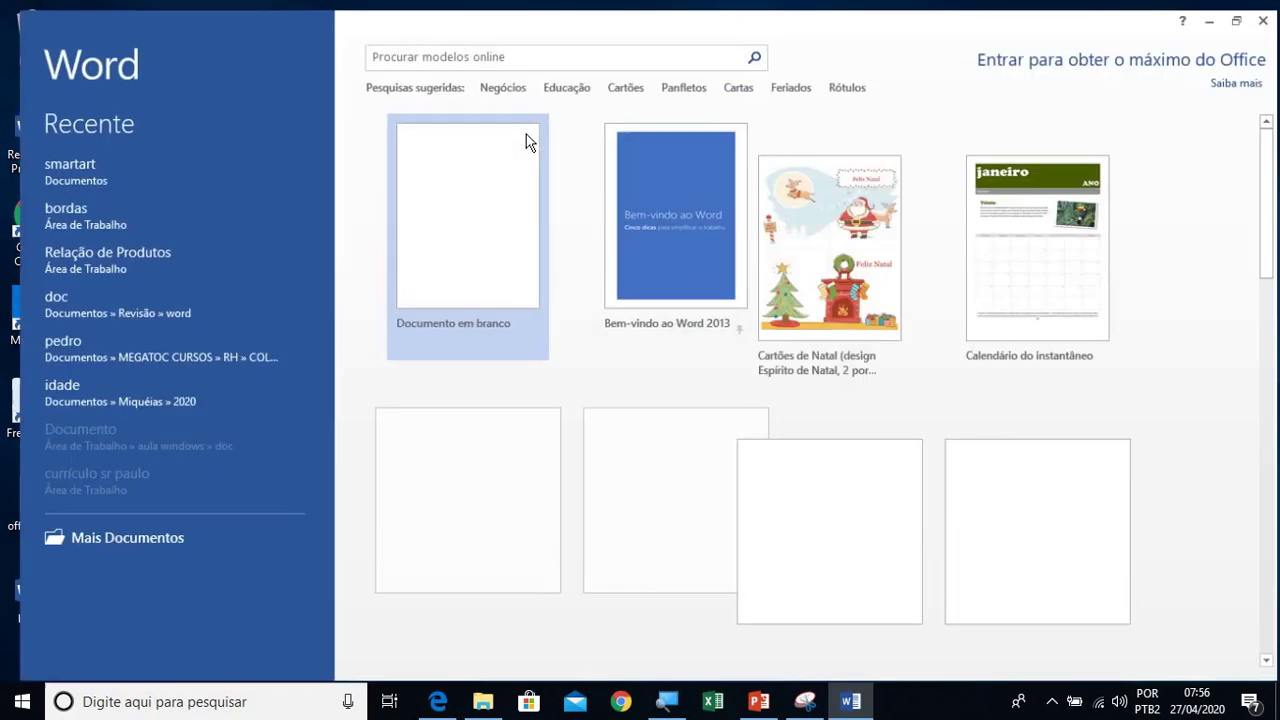
click(474, 177)
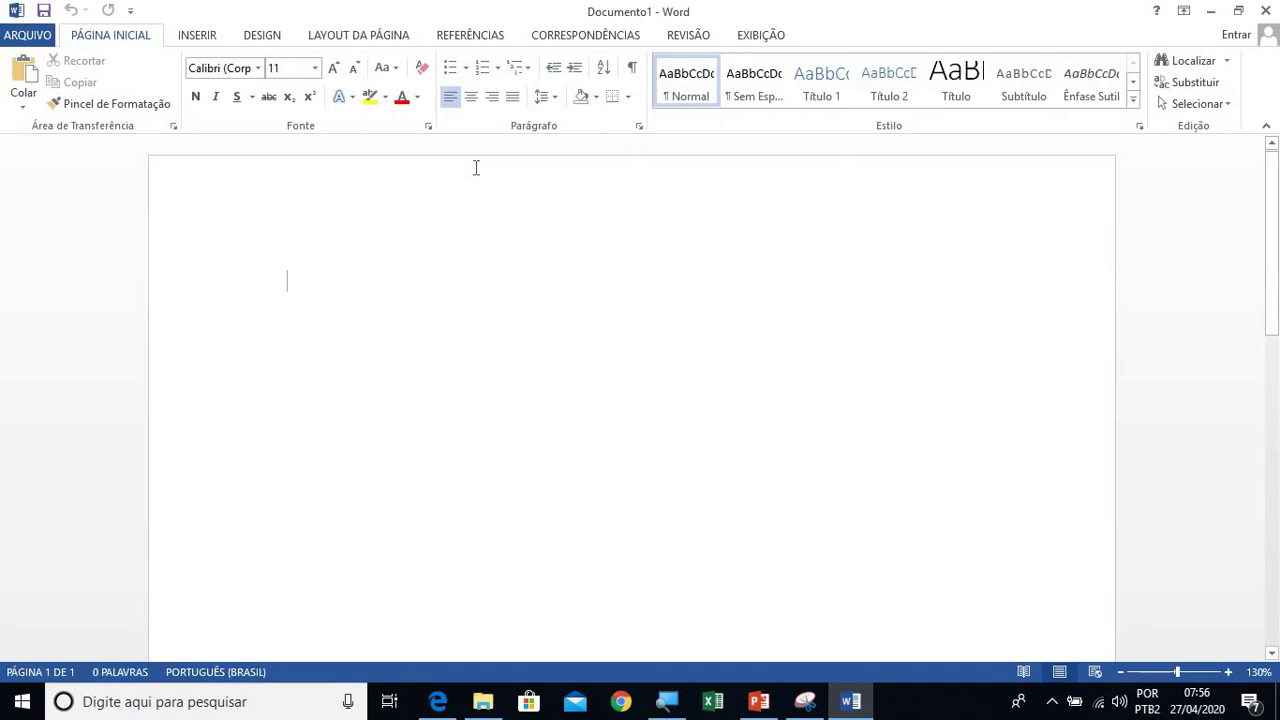
Step: Enter the centred title "Impressão" at font size 14 and start a new line below it
click(471, 97)
click(333, 68)
click(333, 68)
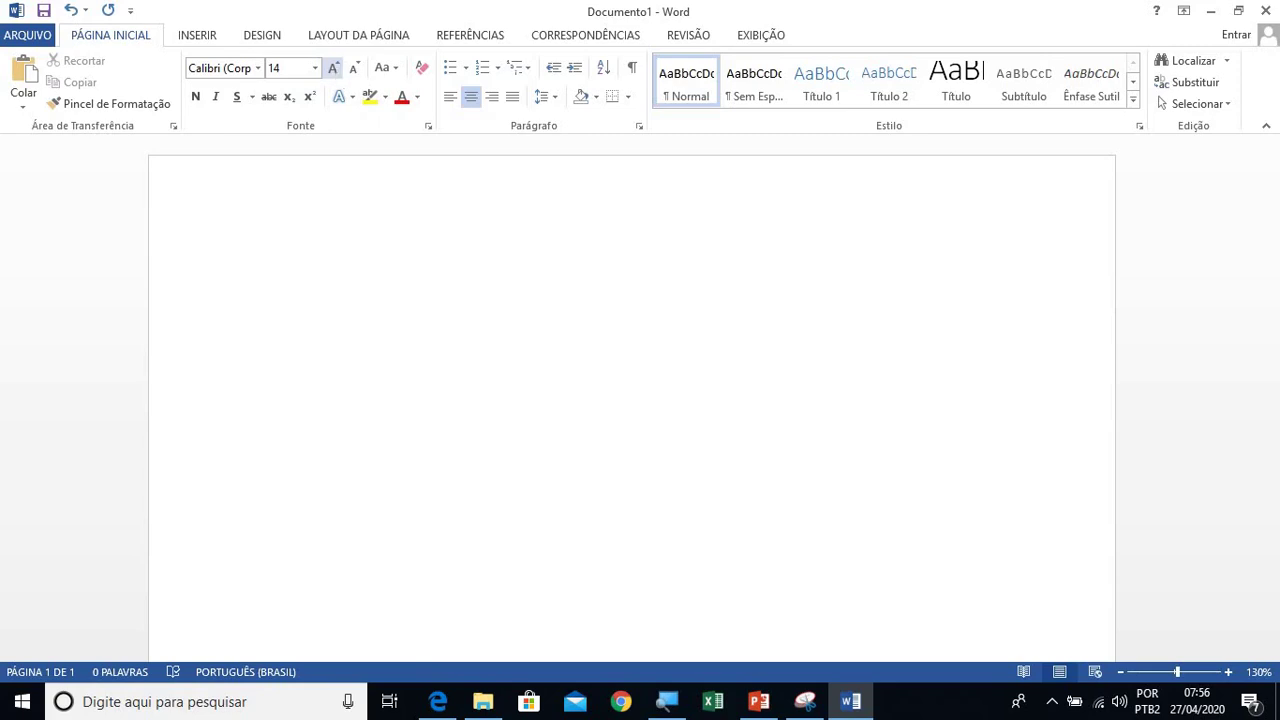
text(Impressão)
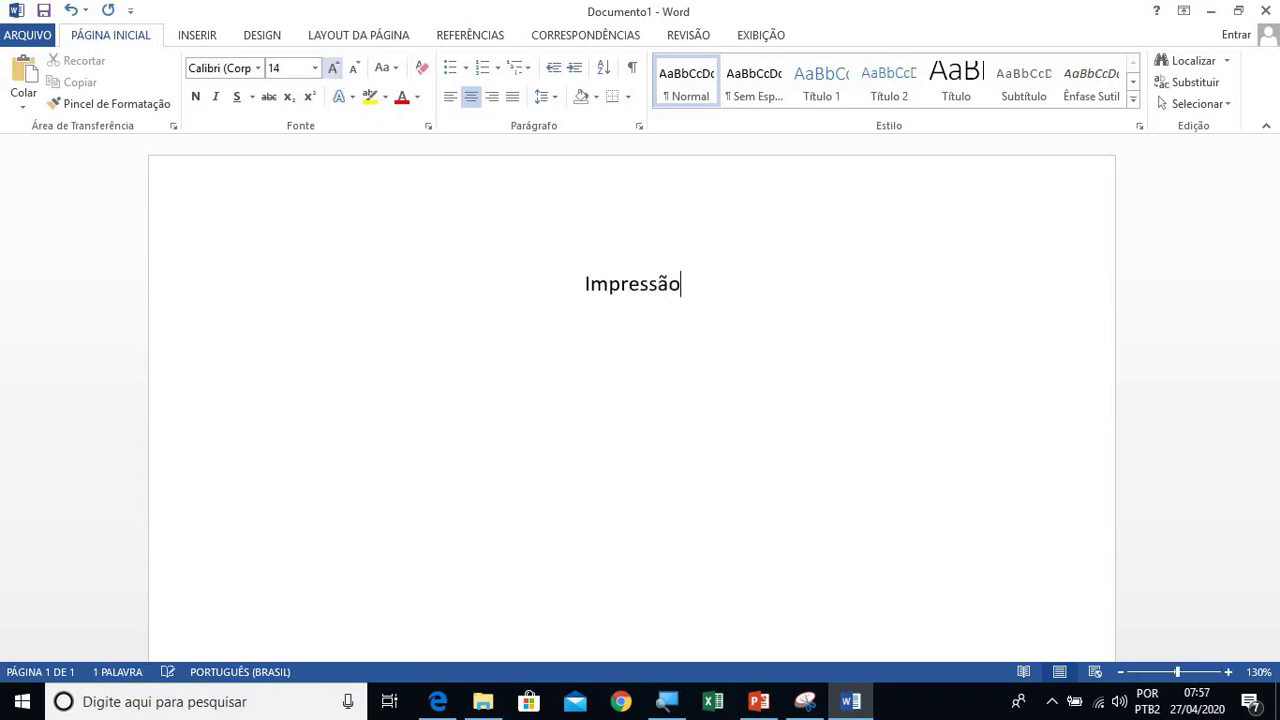
key(Return)
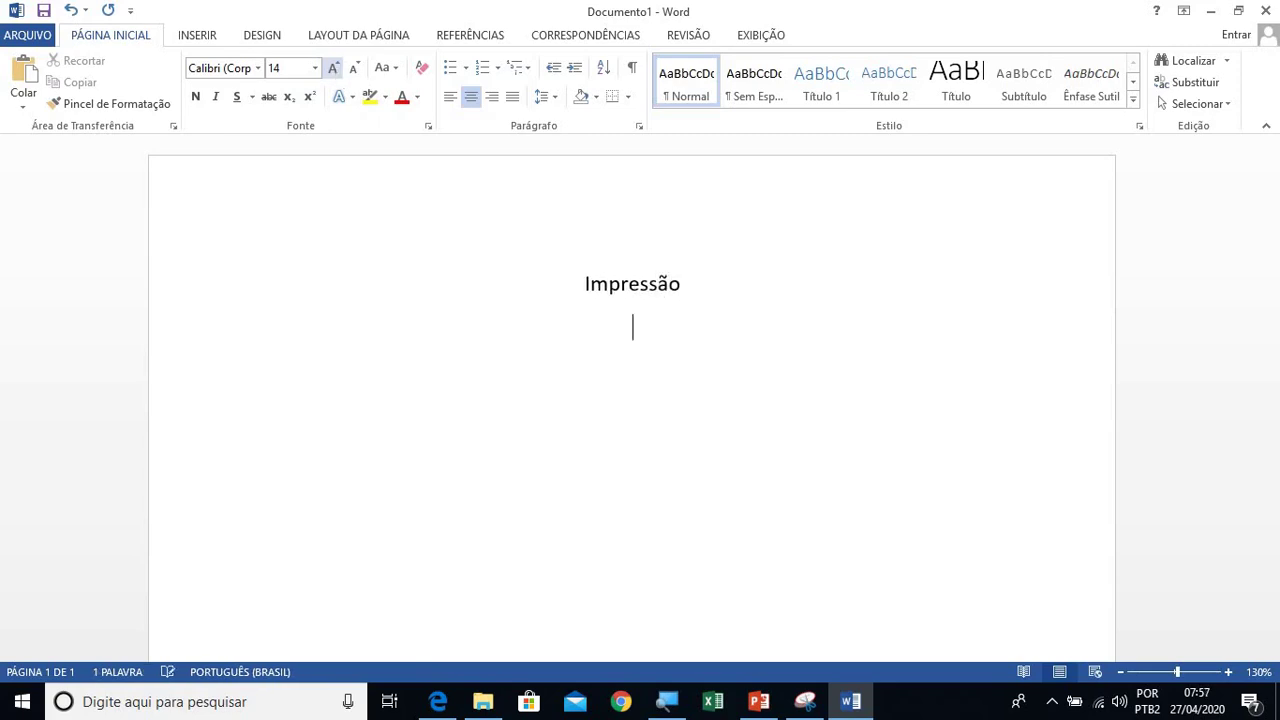
Step: Write the left-aligned text "Como imprimir um documento, primeiramente precisamos ter uma impressora instalada no computador" below the title
click(450, 97)
text(Como)
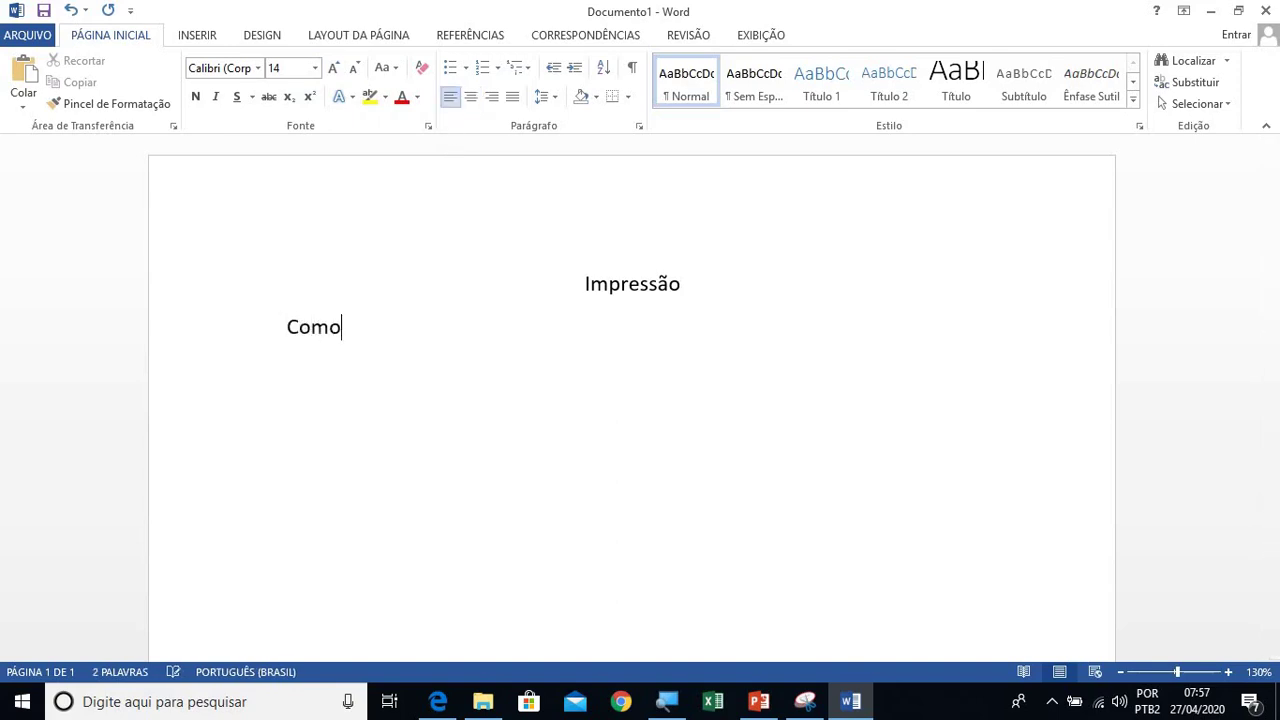
text( imprimim)
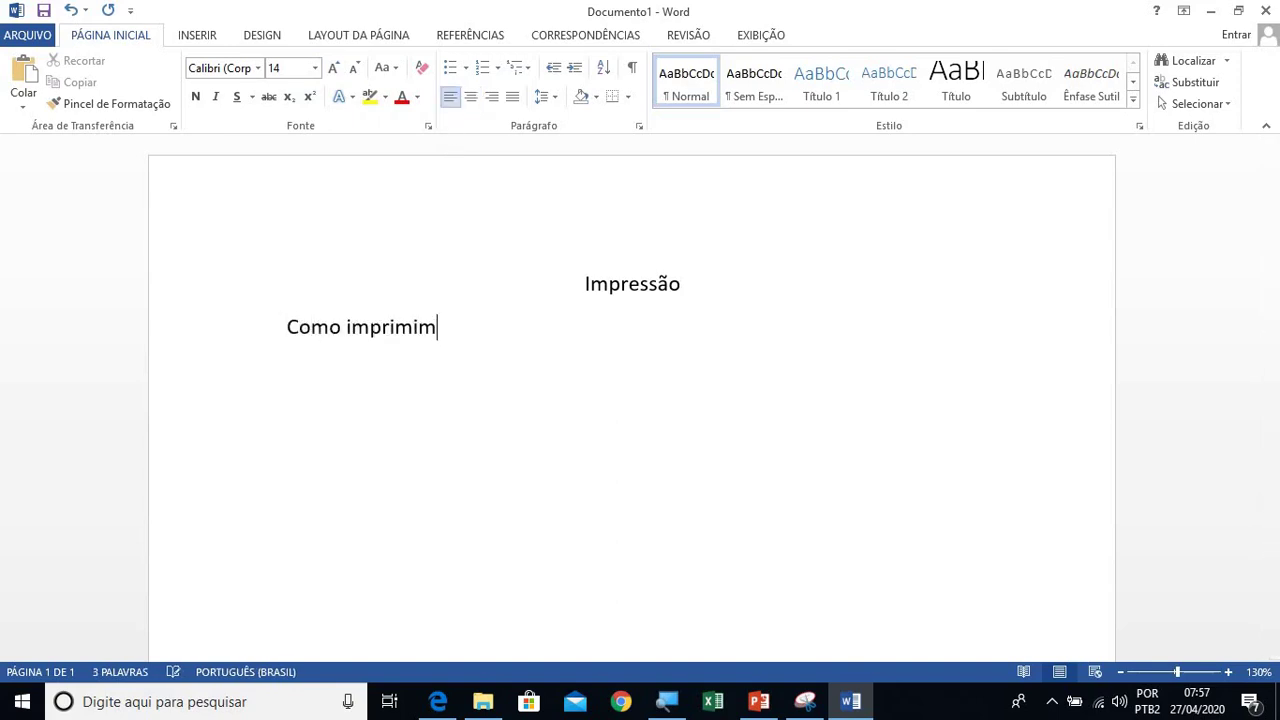
key(BackSpace)
key(BackSpace)
text(ir um docum)
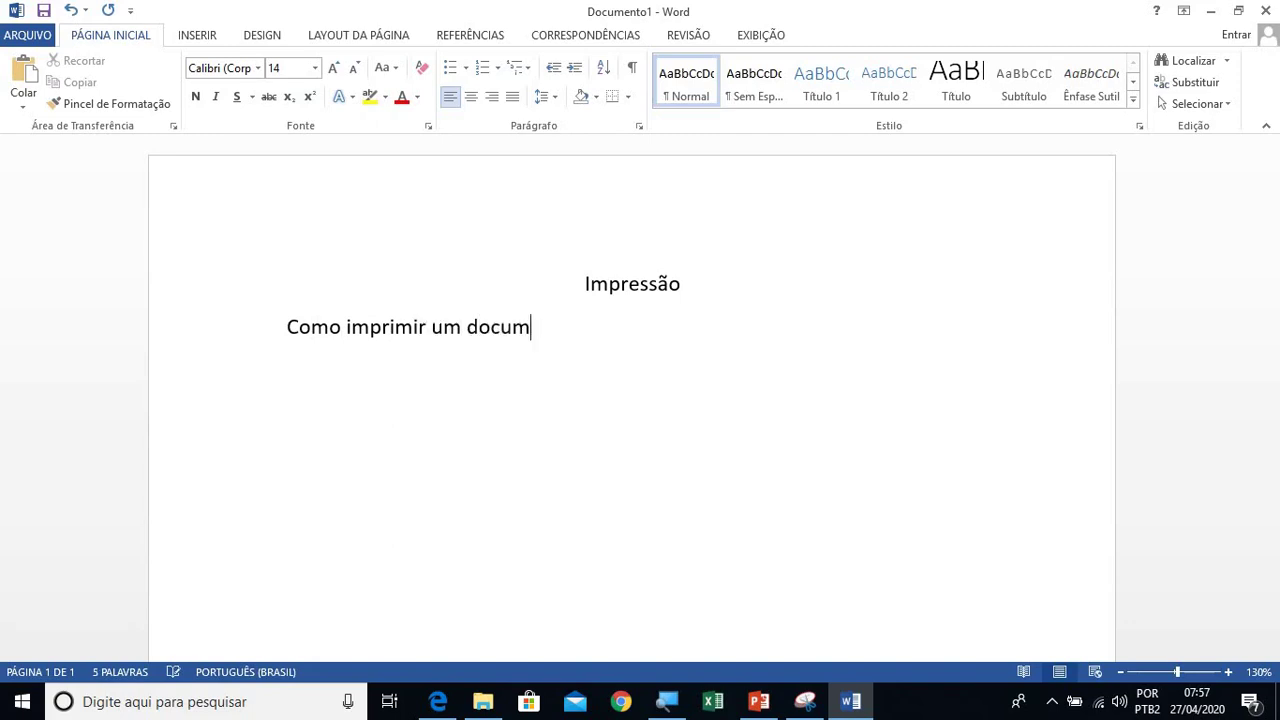
text(ento)
text(, primeiram)
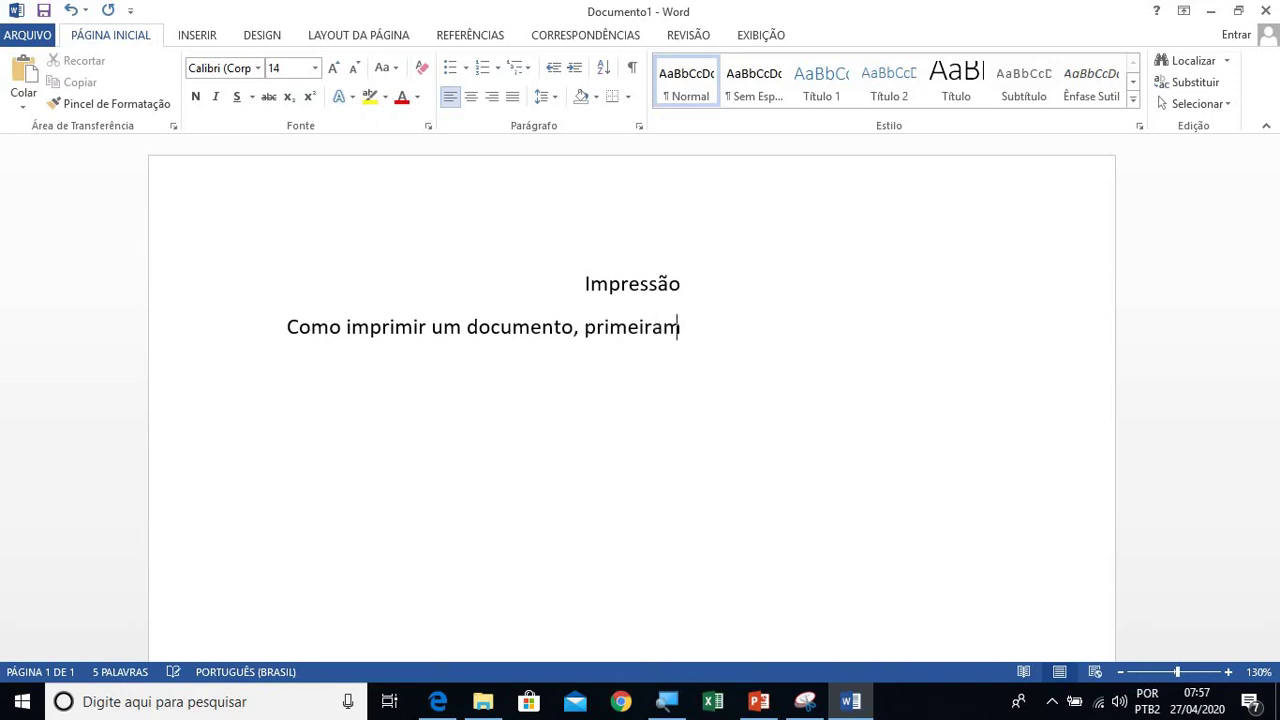
text(ente prec)
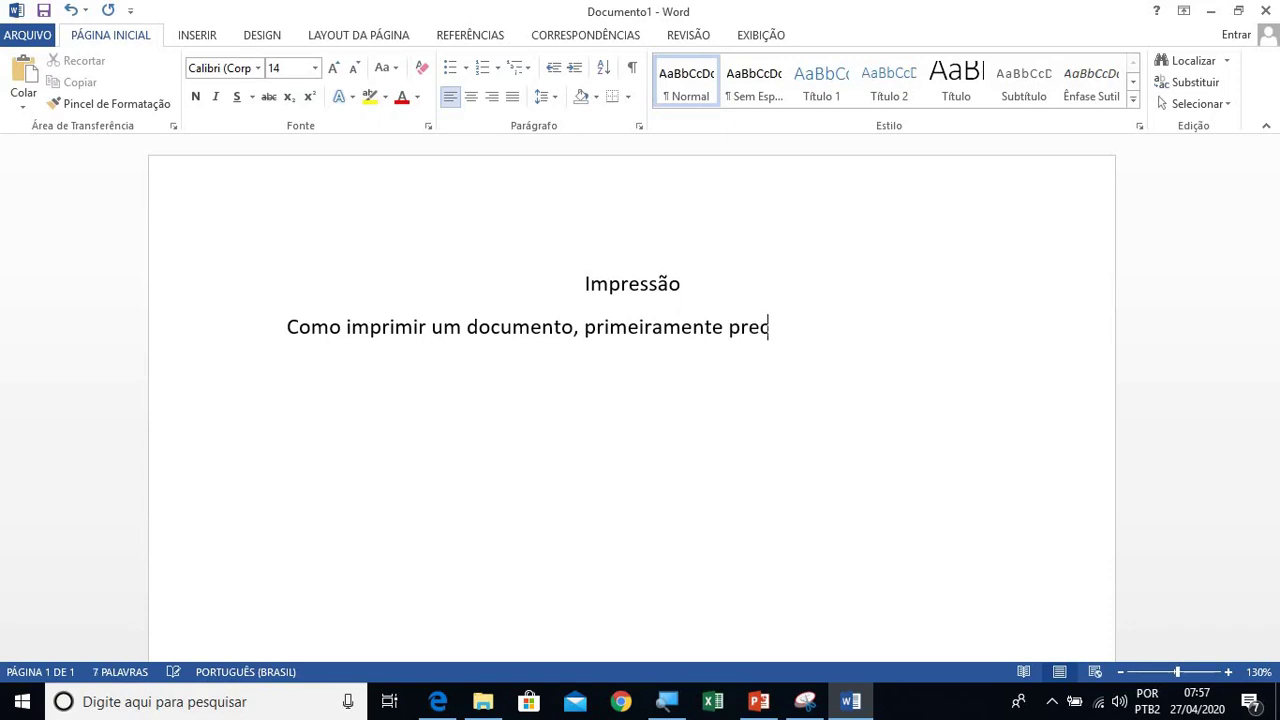
text(isamos ter uma impresso)
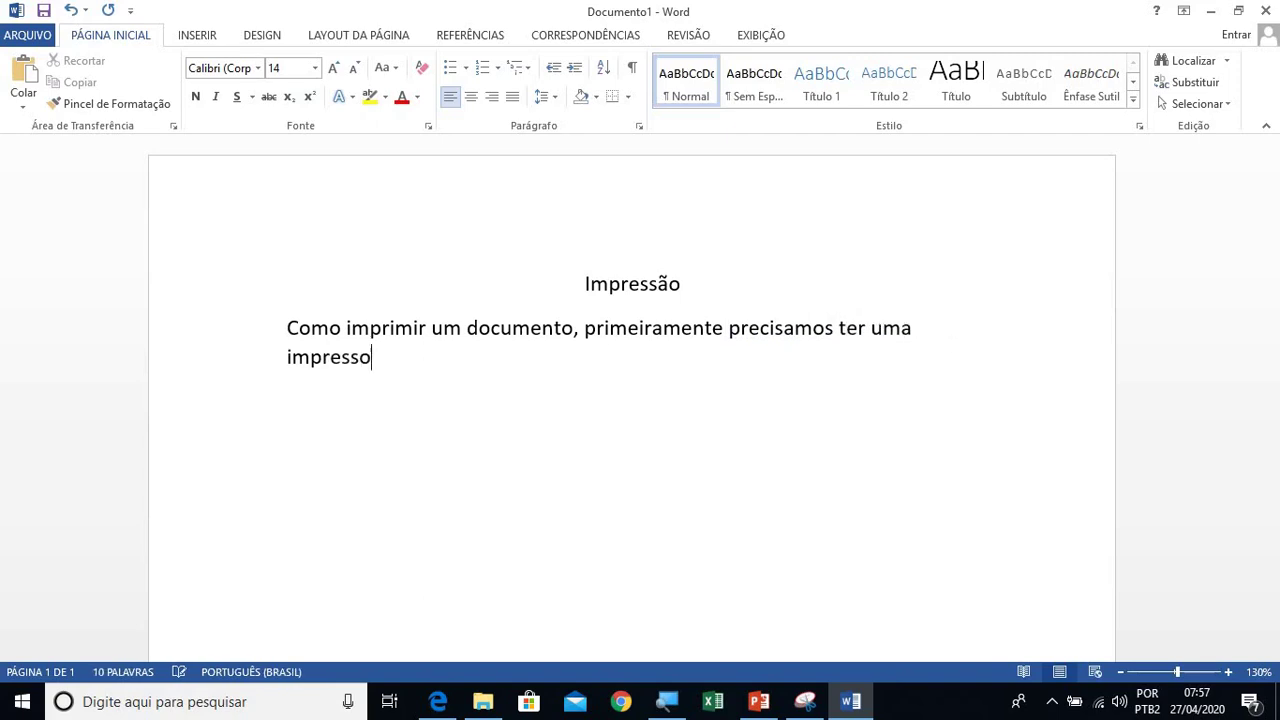
text(ra instalada n)
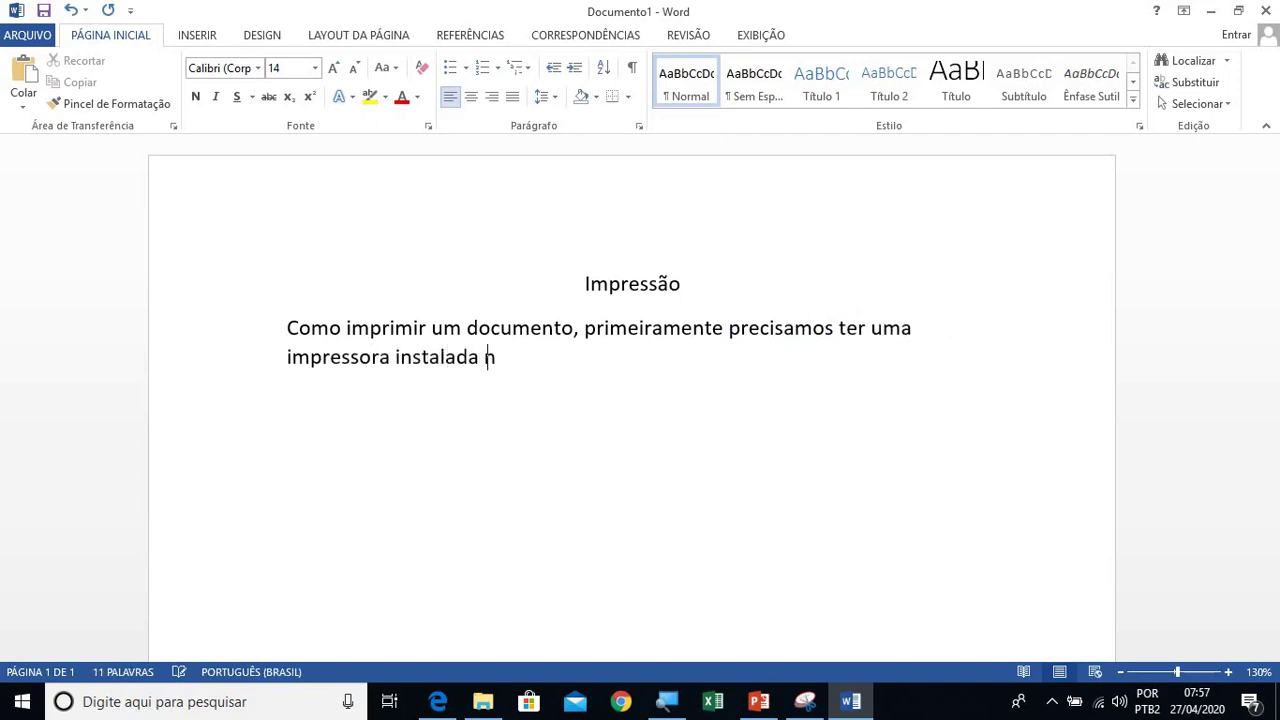
text(o computador)
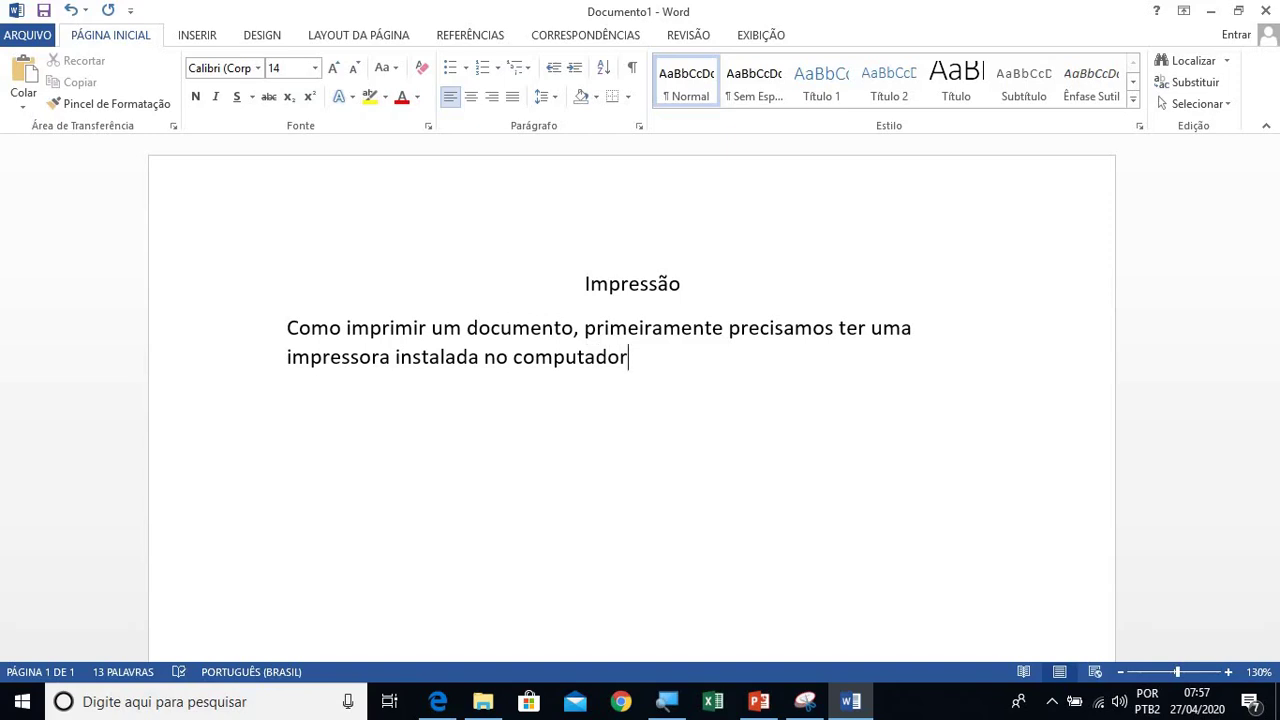
Step: Continue the sentence with ", e depois configuração a impressão do tamanho da folha", correcting the ending of "configuração"
text(, e depois configura)
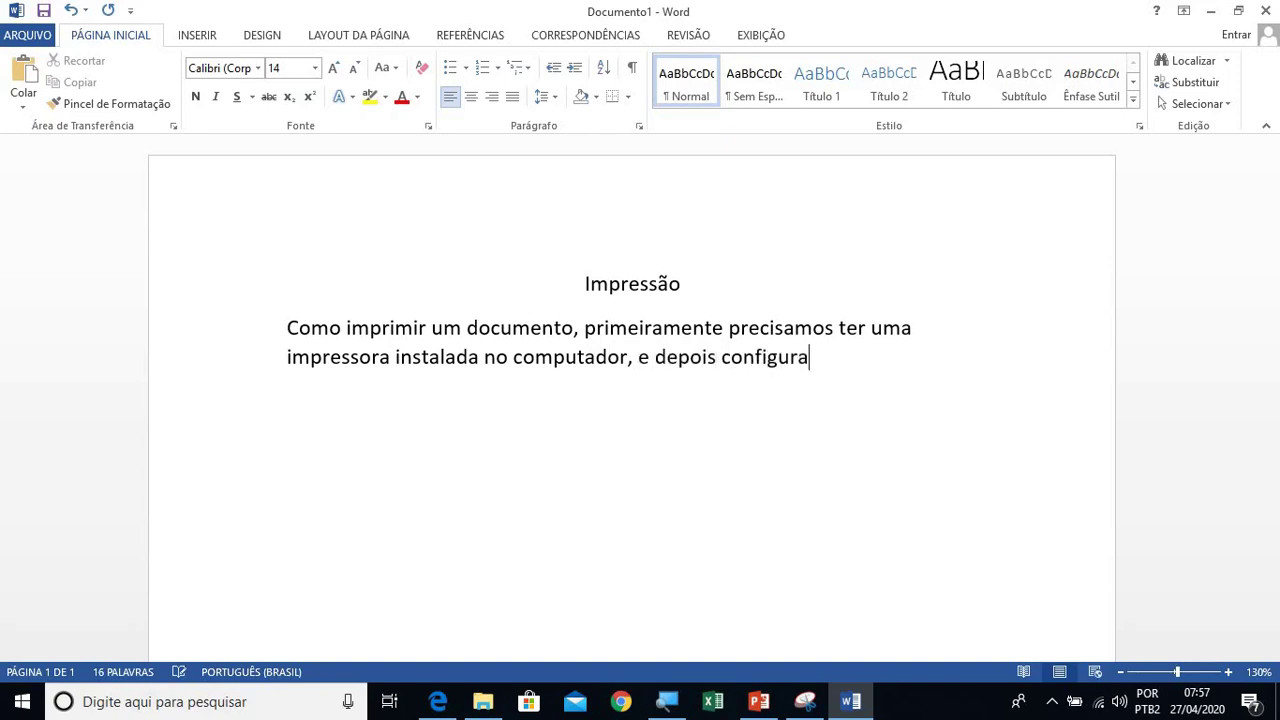
text(çãr a im)
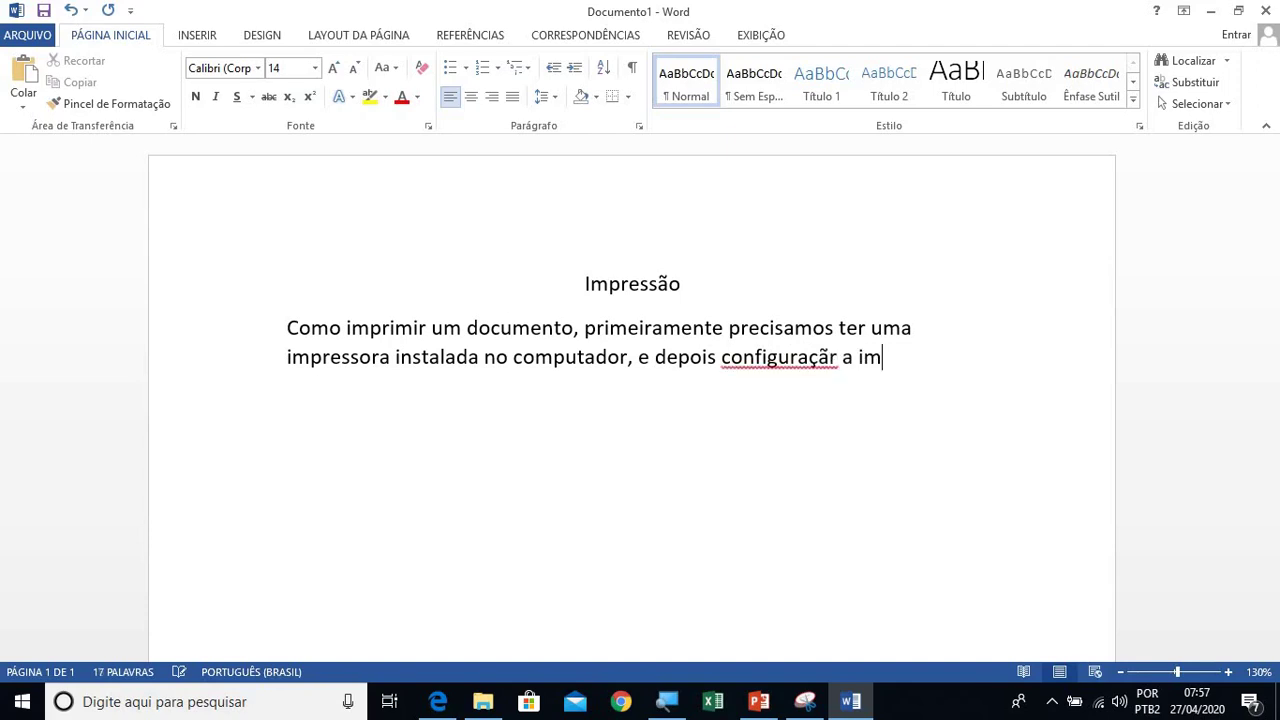
text(pressão do)
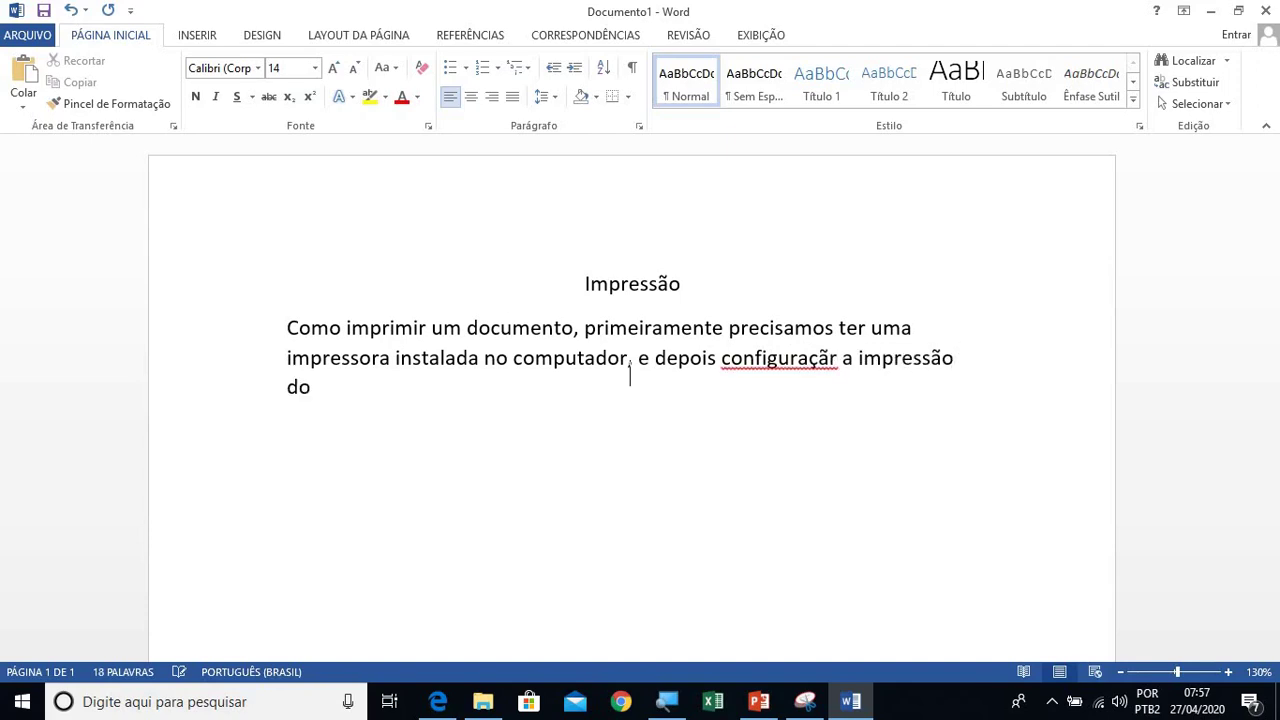
text( tamanho da folha)
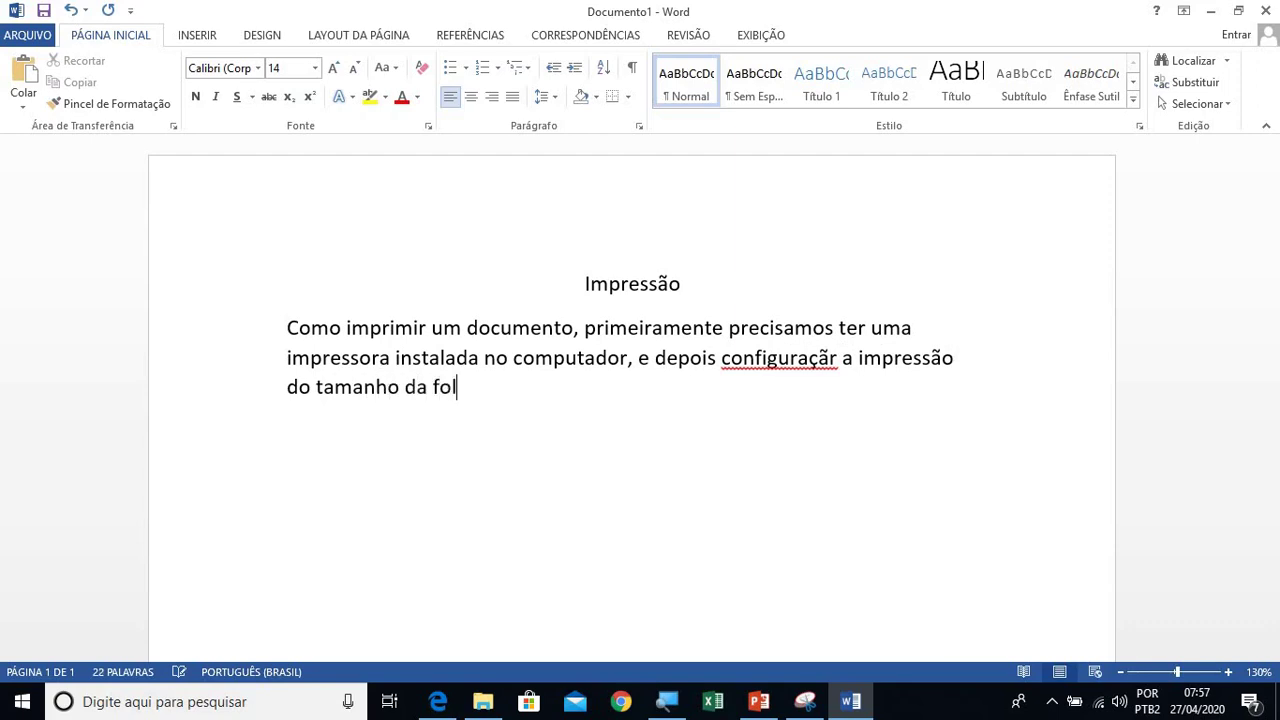
click(837, 358)
key(BackSpace)
text(o)
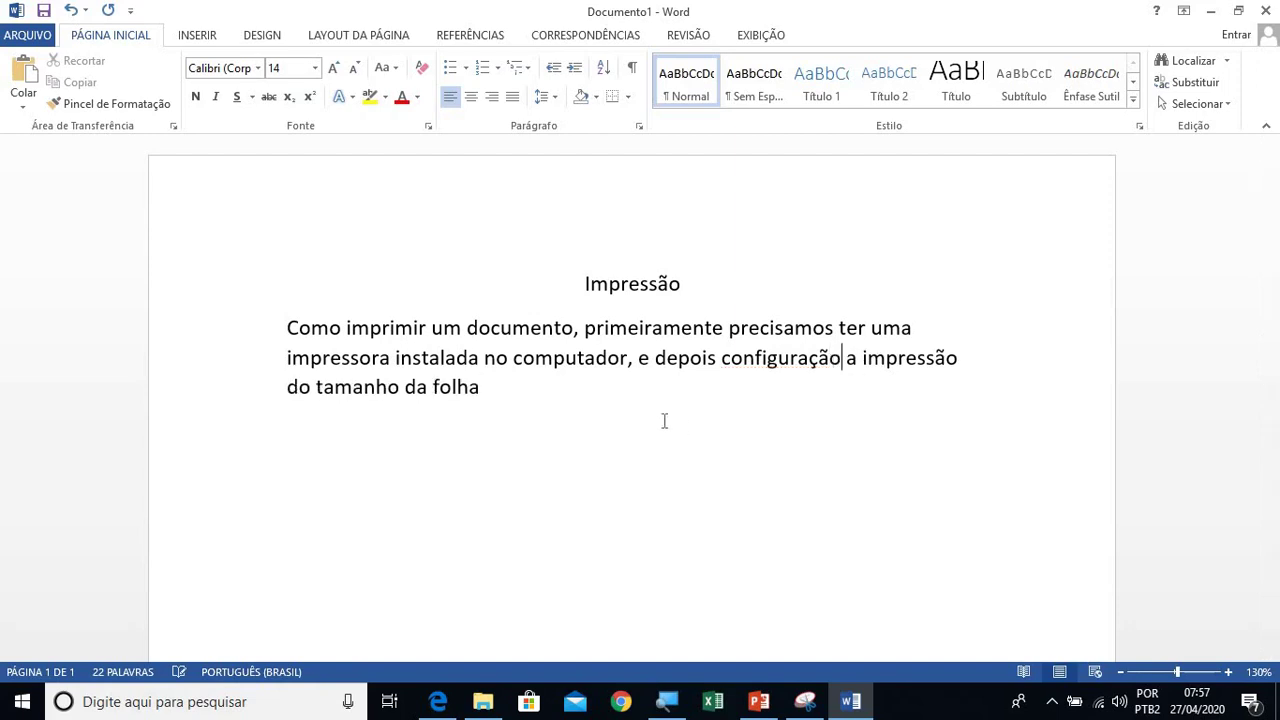
Step: Complete the paragraph with "para que o documento seja impresso corretamente." after "folha"
click(638, 391)
text(para ue)
key(BackSpace)
key(BackSpace)
text(que o documento )
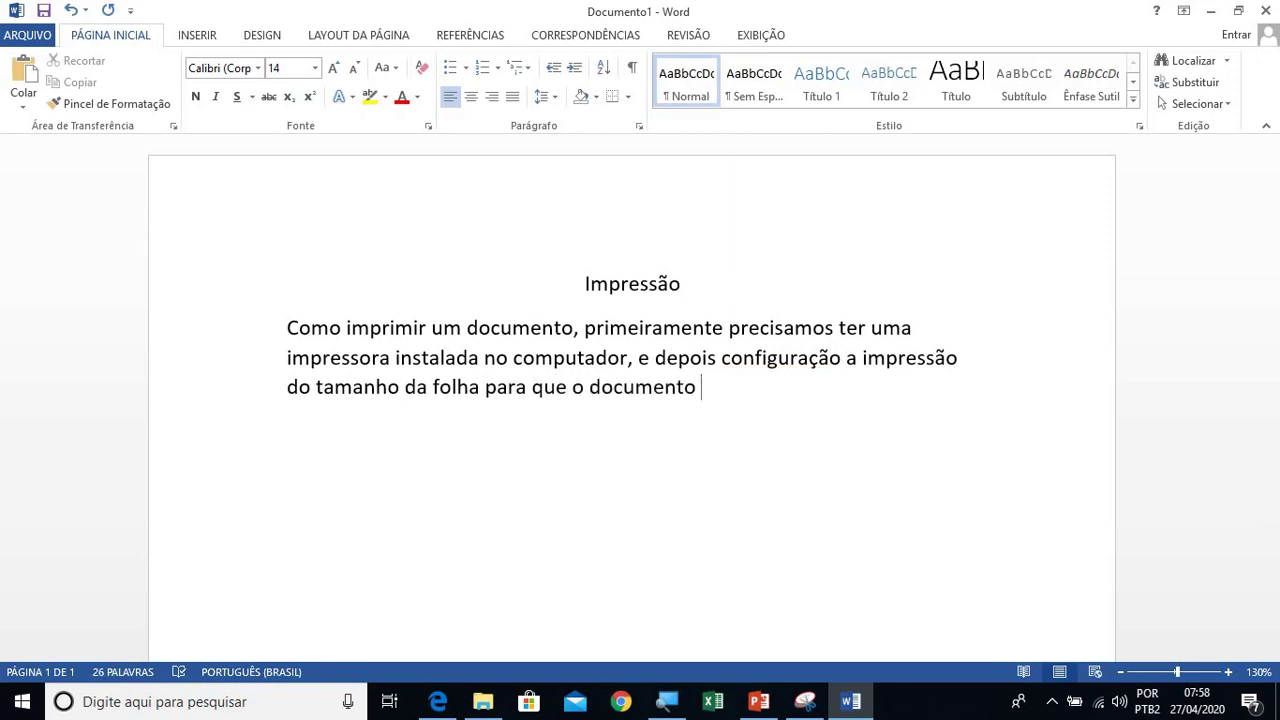
text(seja impri)
key(BackSpace)
key(BackSpace)
text(resso)
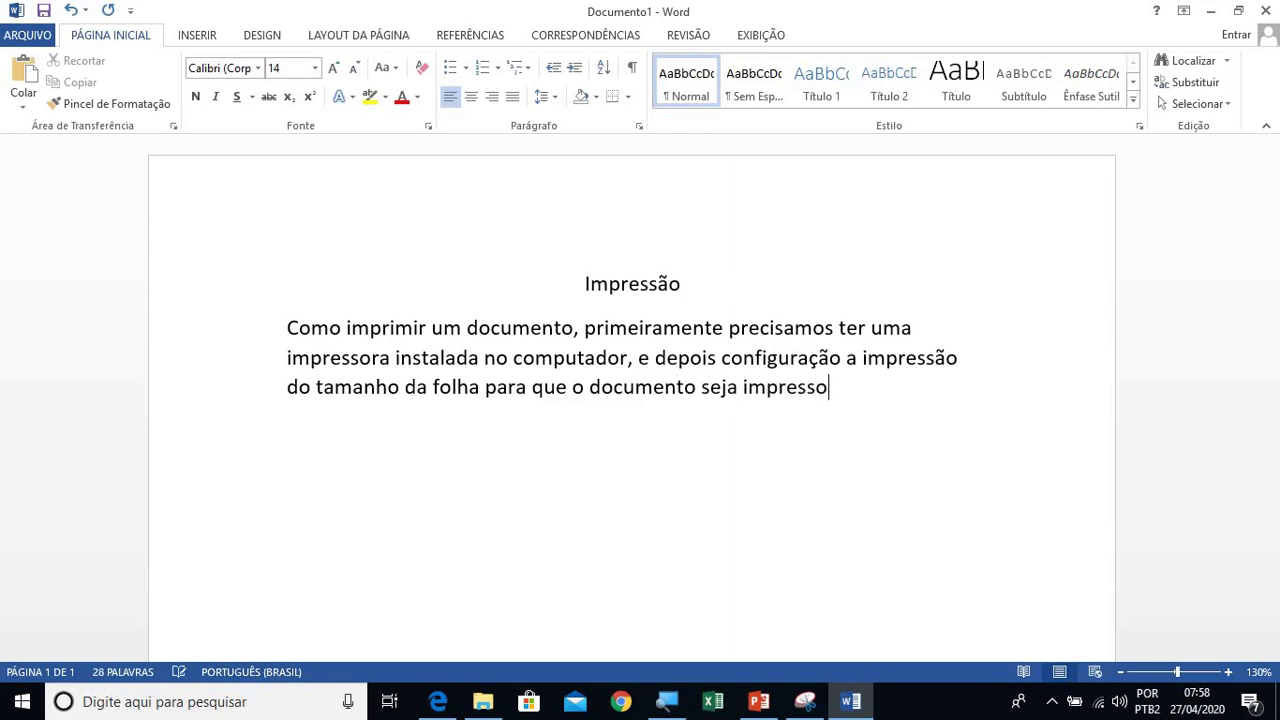
text( corretamente.)
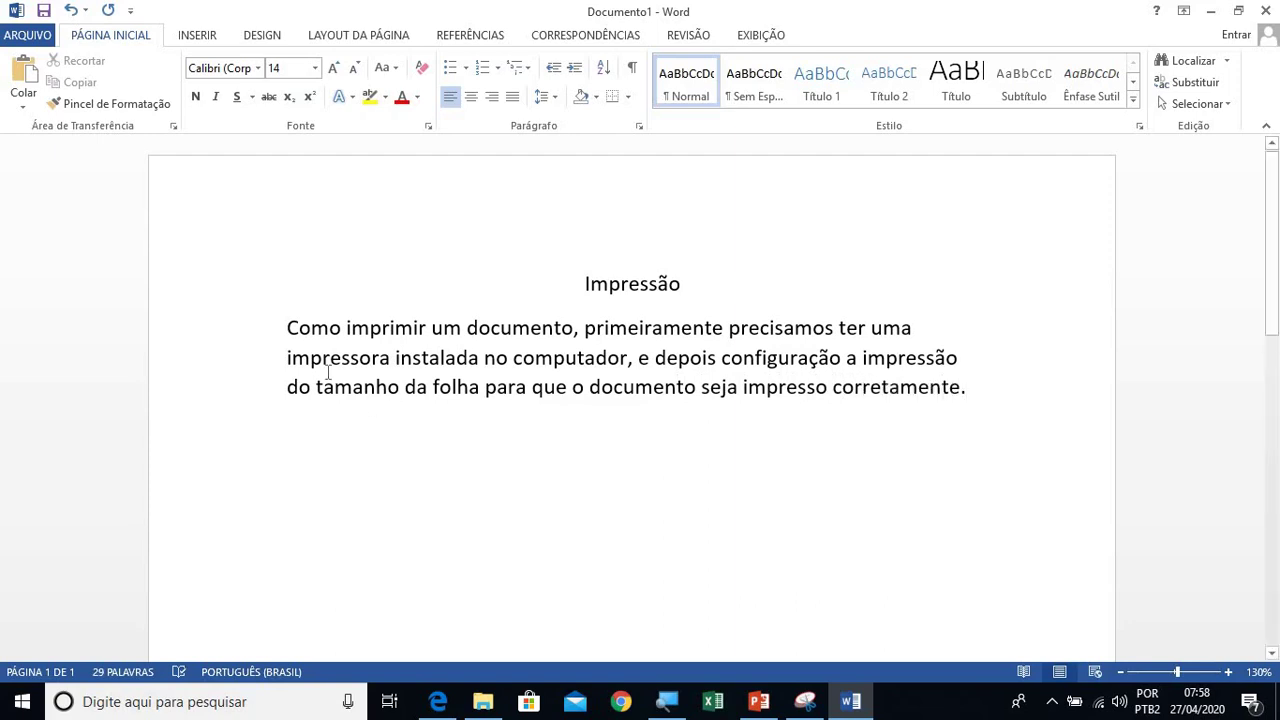
Step: Indent the first line of the body paragraph by one tab stop and justify the whole paragraph
click(290, 334)
key(Tab)
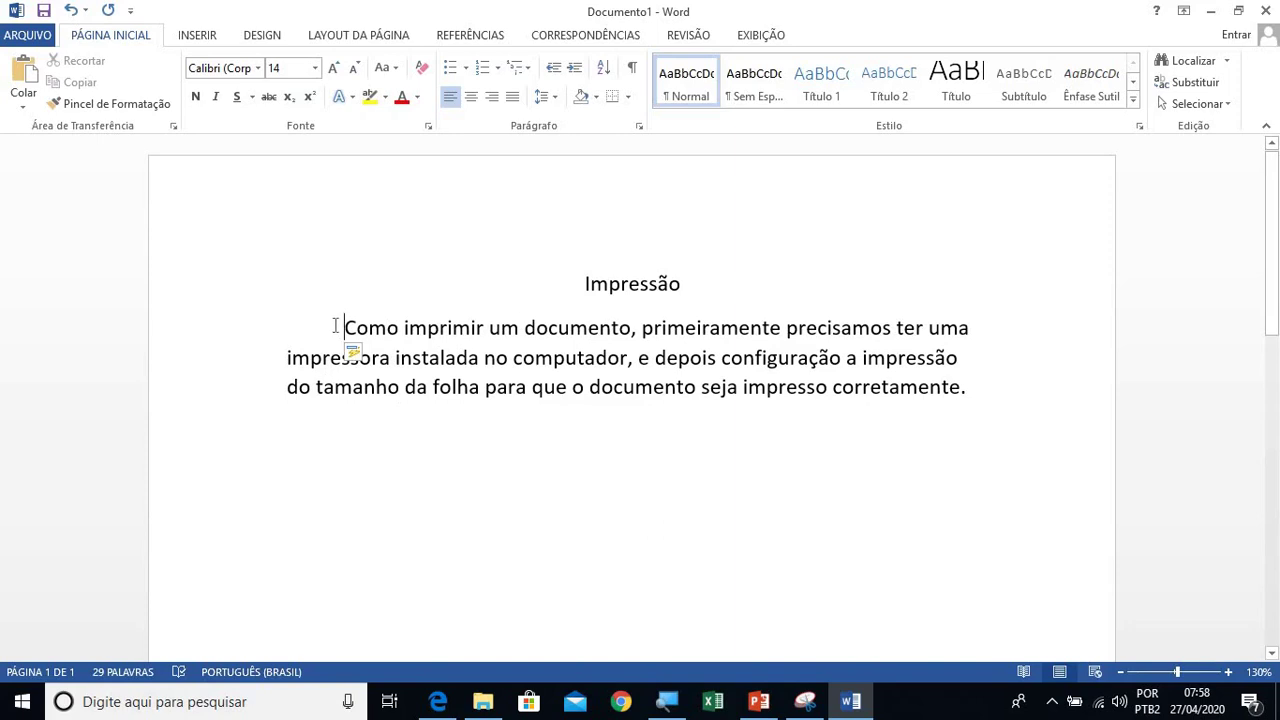
drag(347, 331, 966, 414)
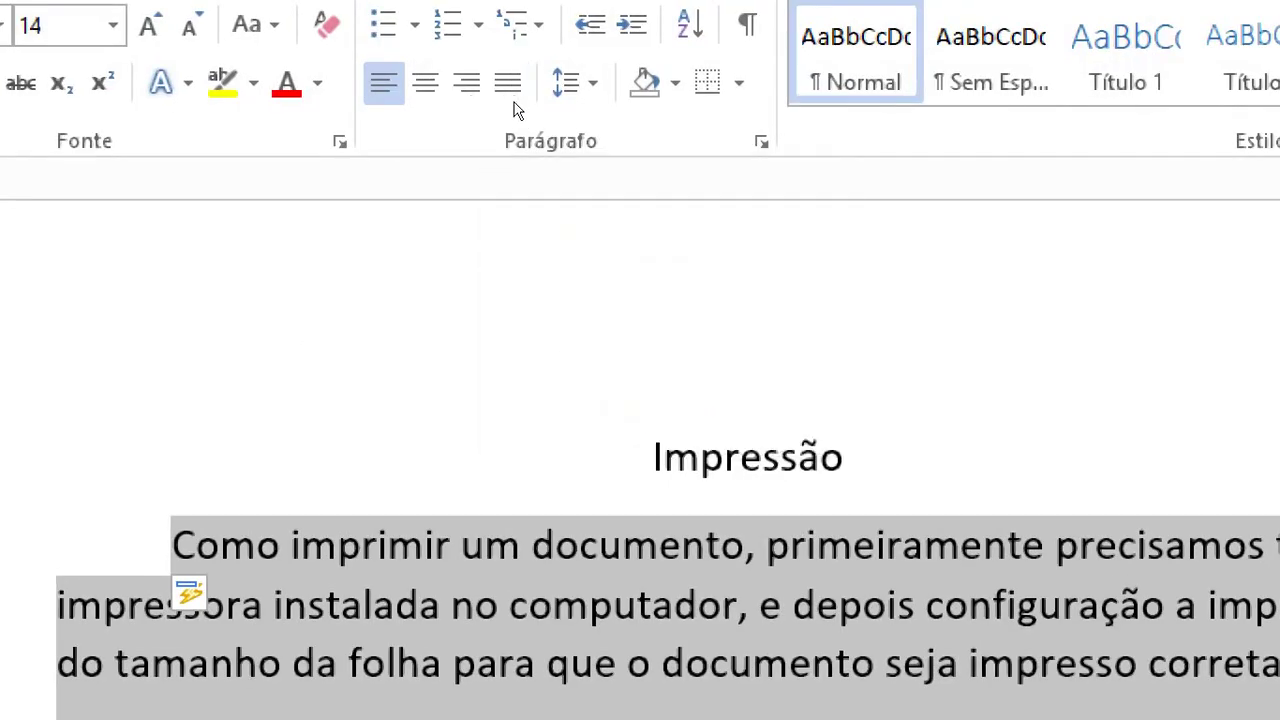
click(512, 99)
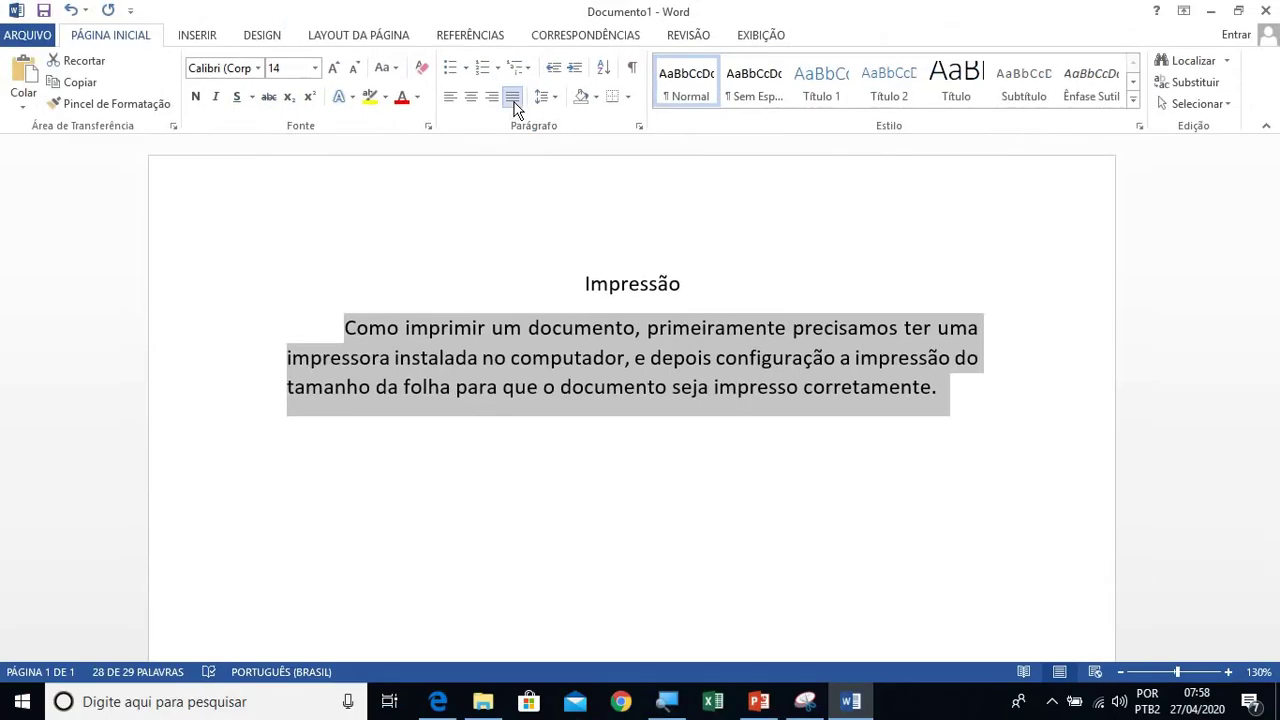
click(514, 99)
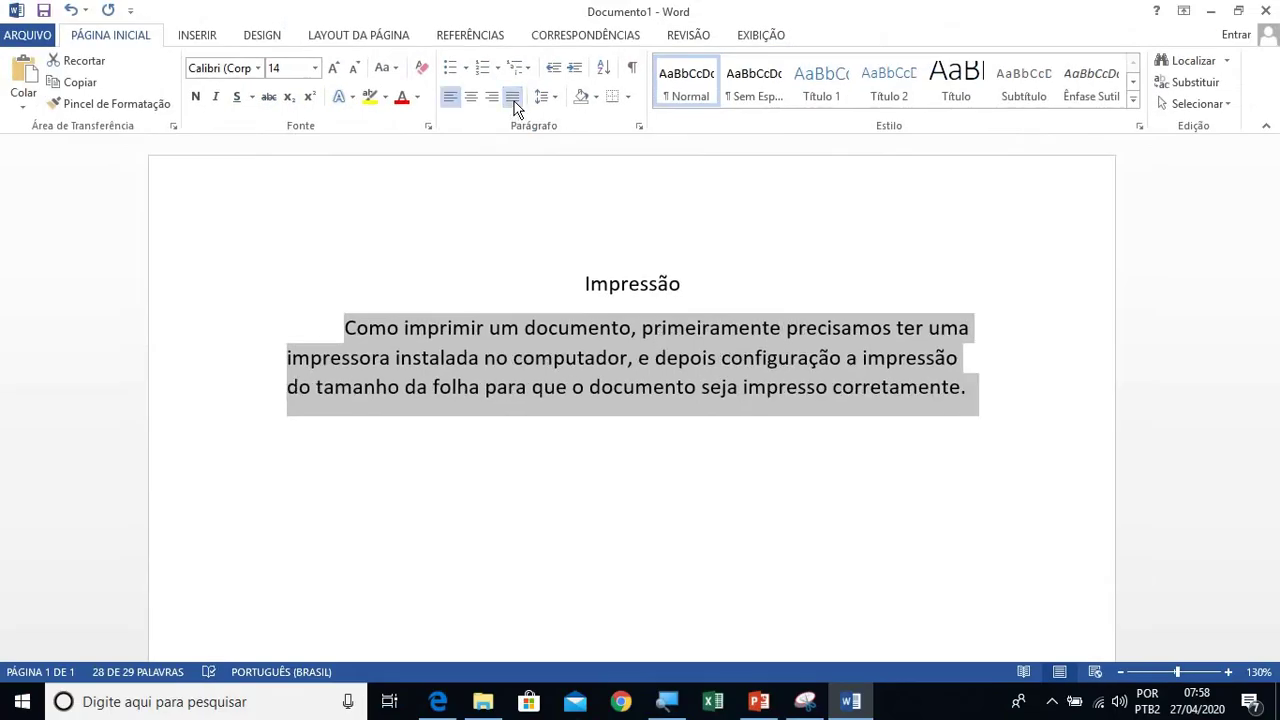
click(514, 99)
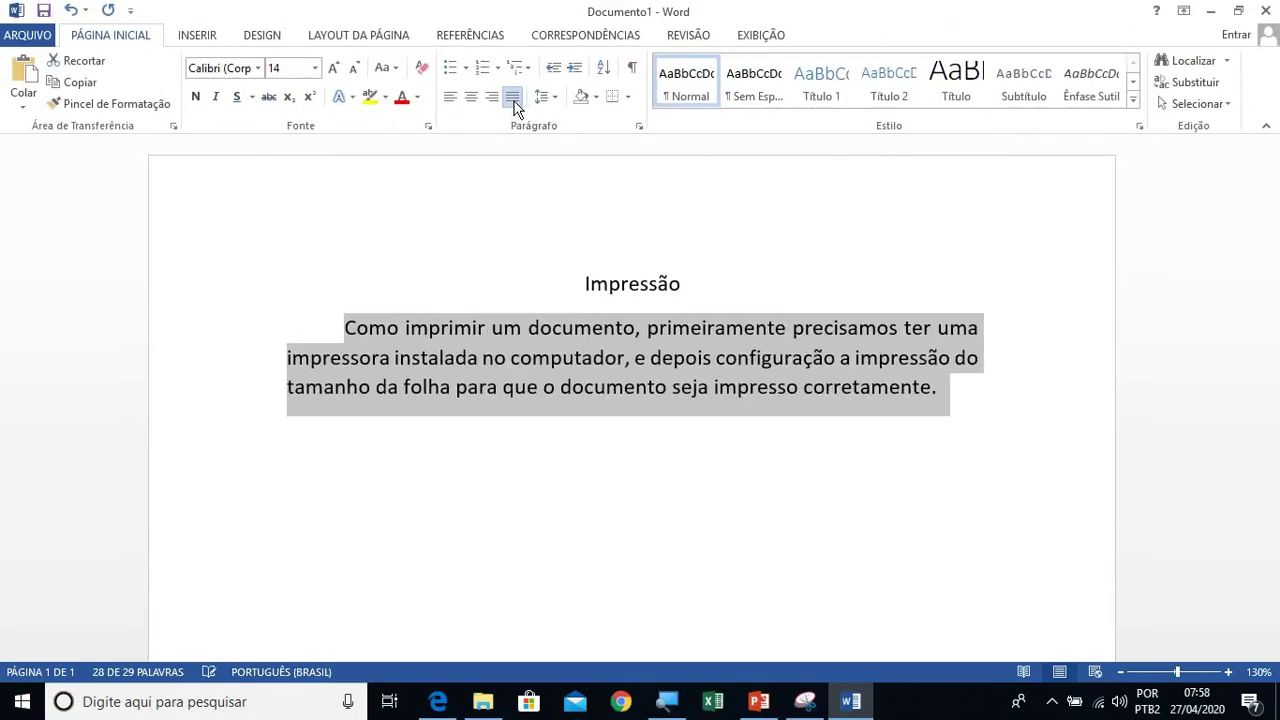
click(945, 415)
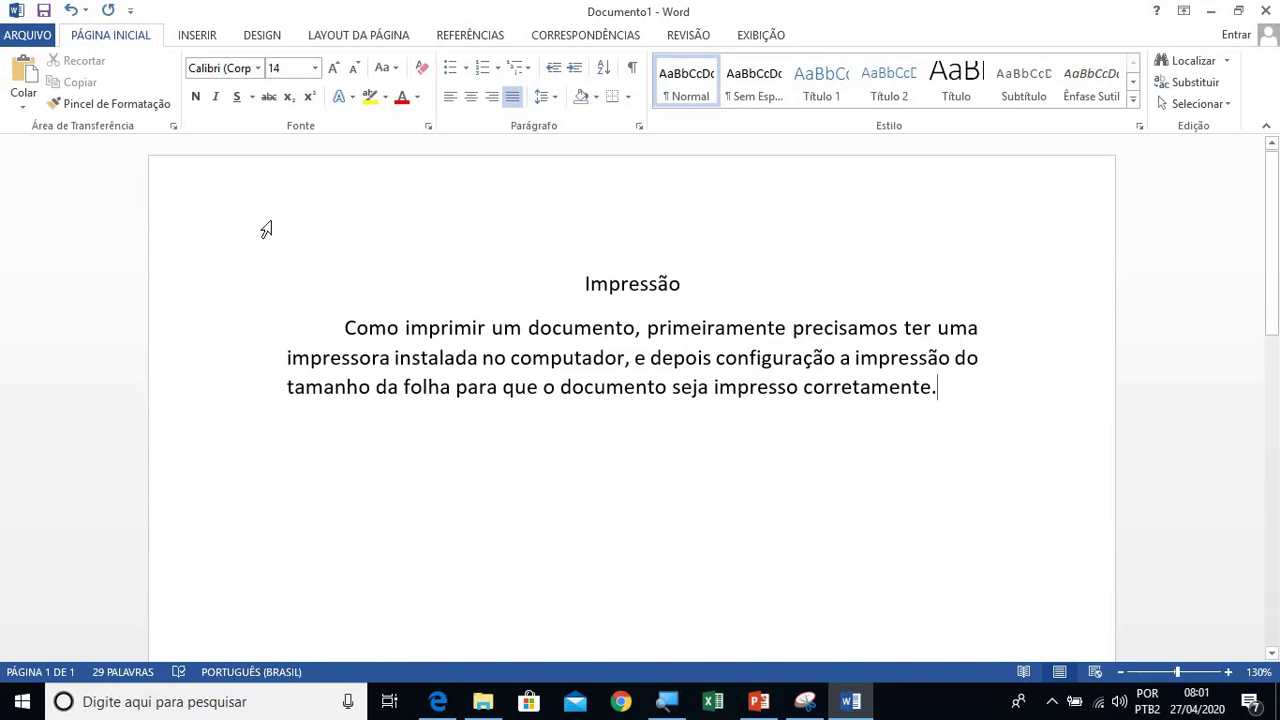
Step: Examine the document's print preview and default print settings, and return to the editing view
click(27, 38)
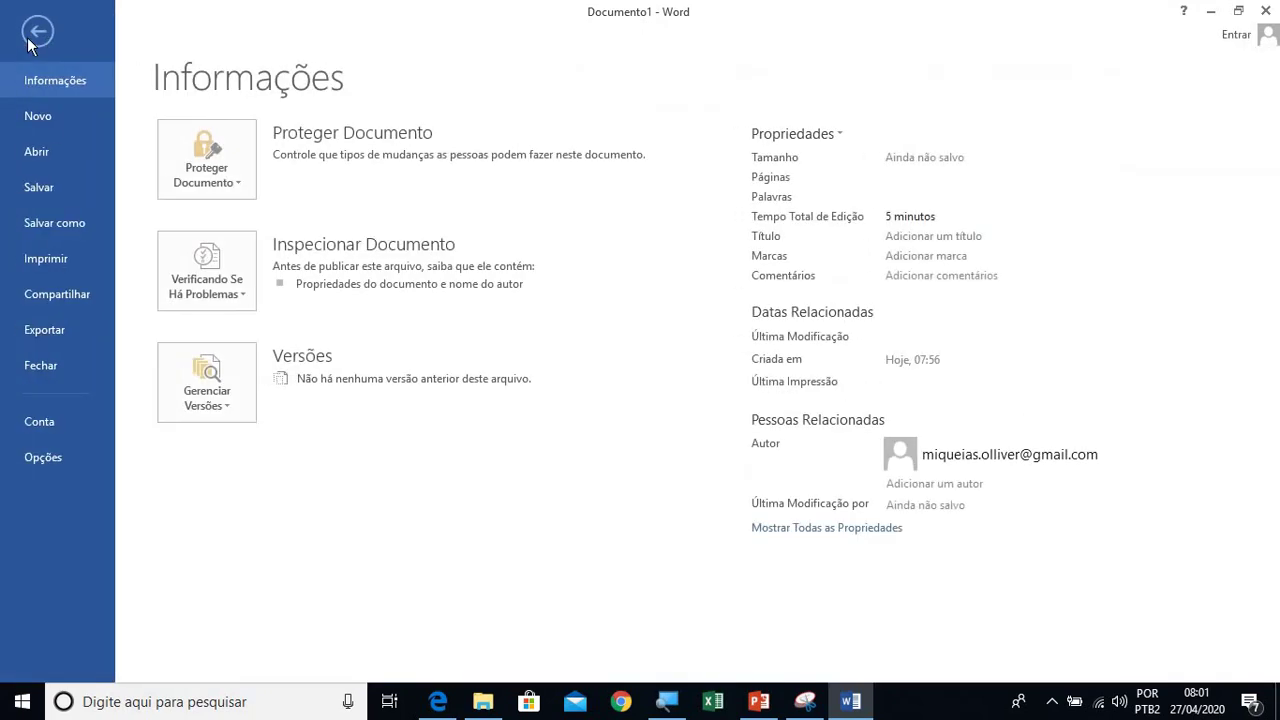
click(63, 262)
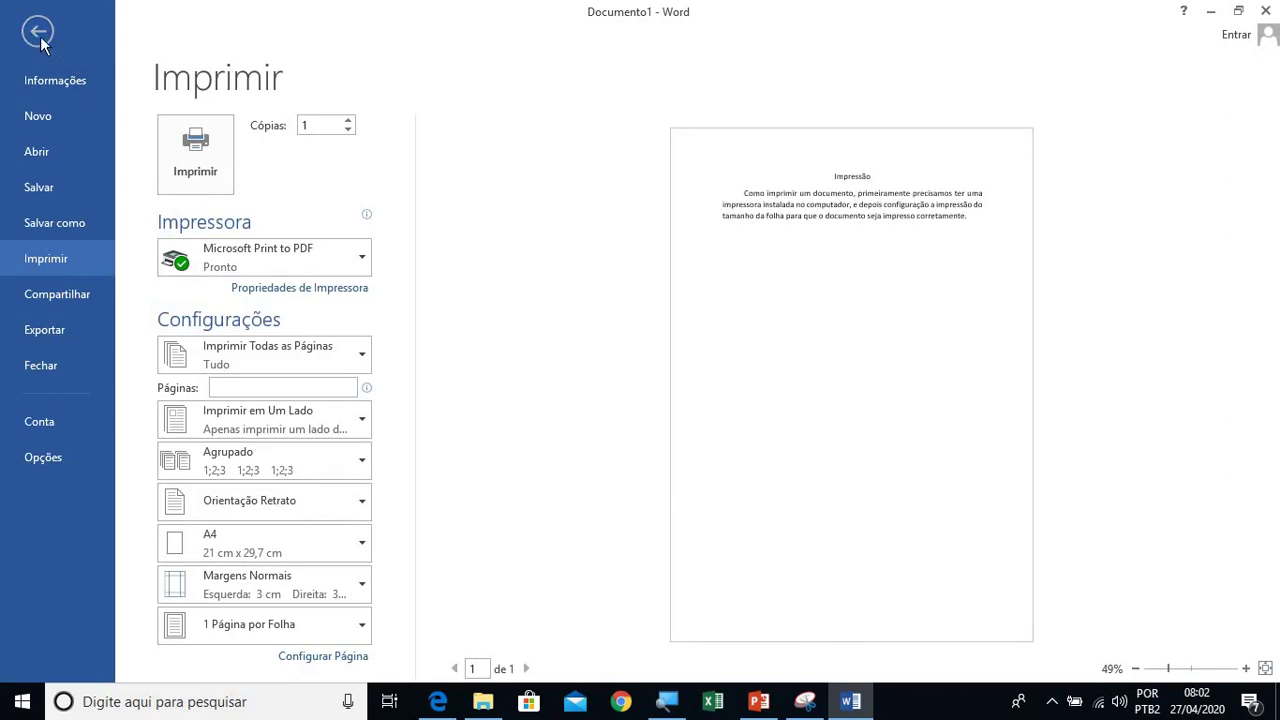
click(38, 32)
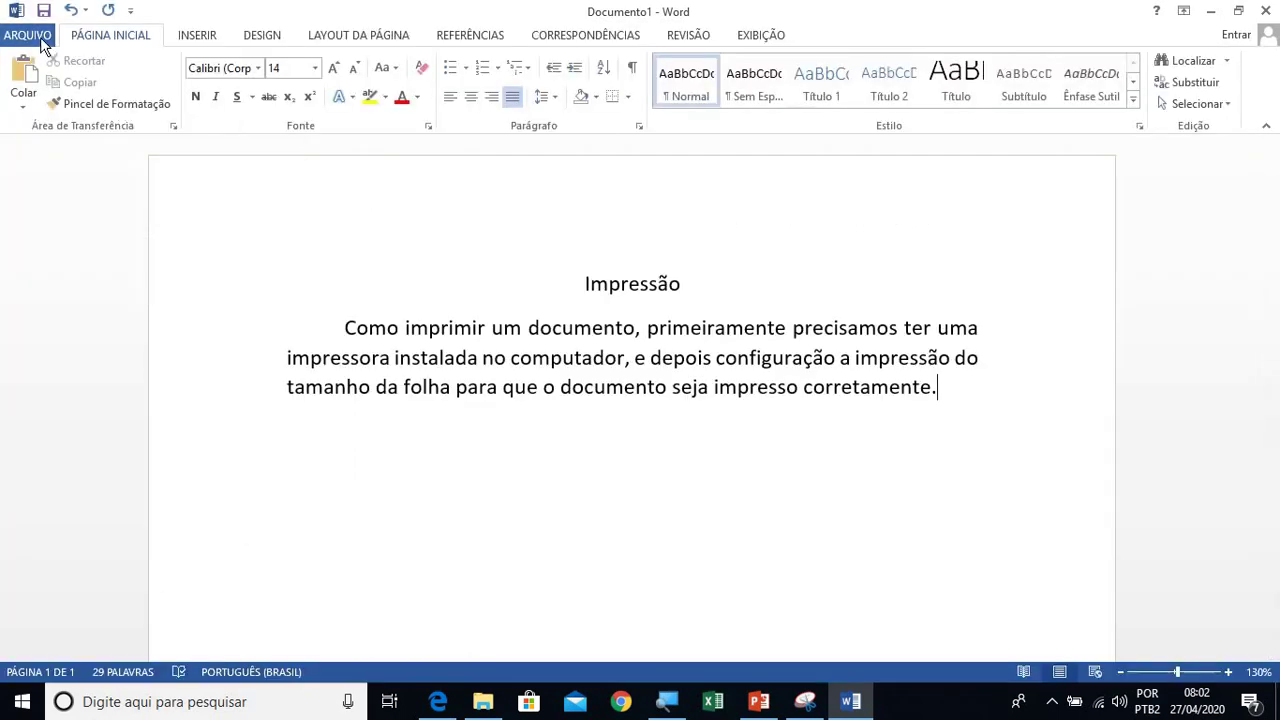
click(41, 43)
click(47, 270)
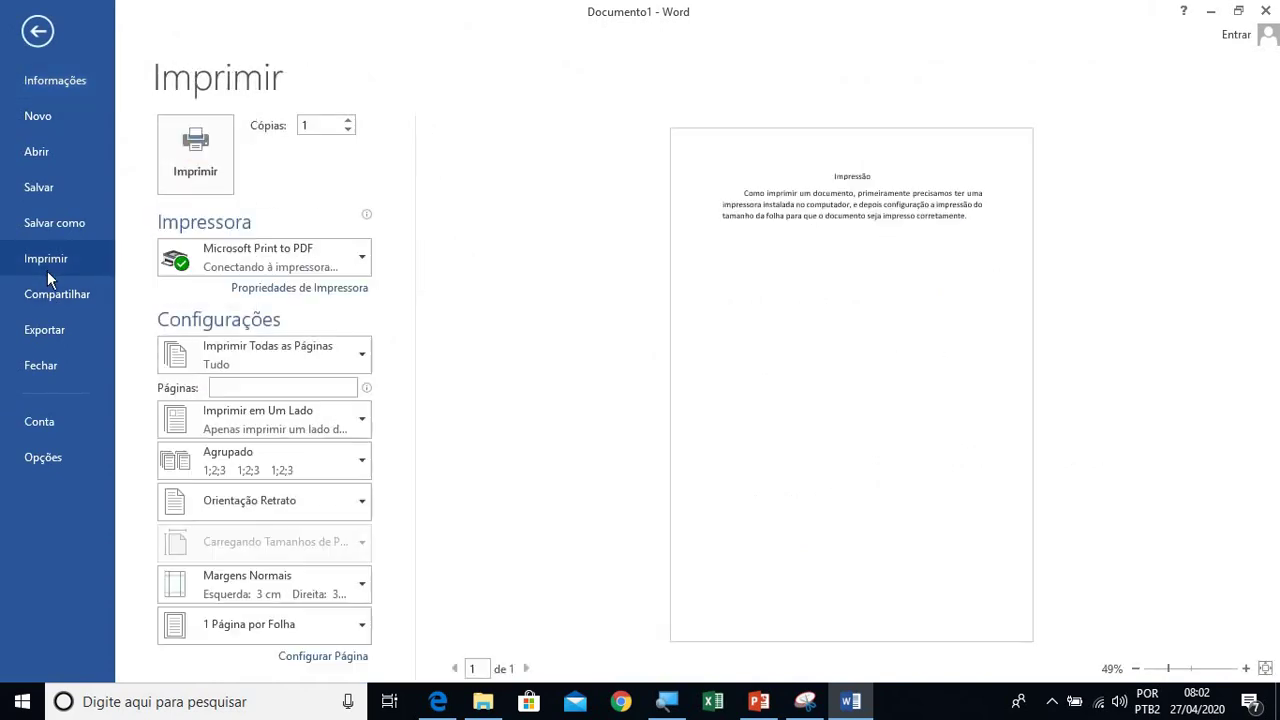
click(38, 31)
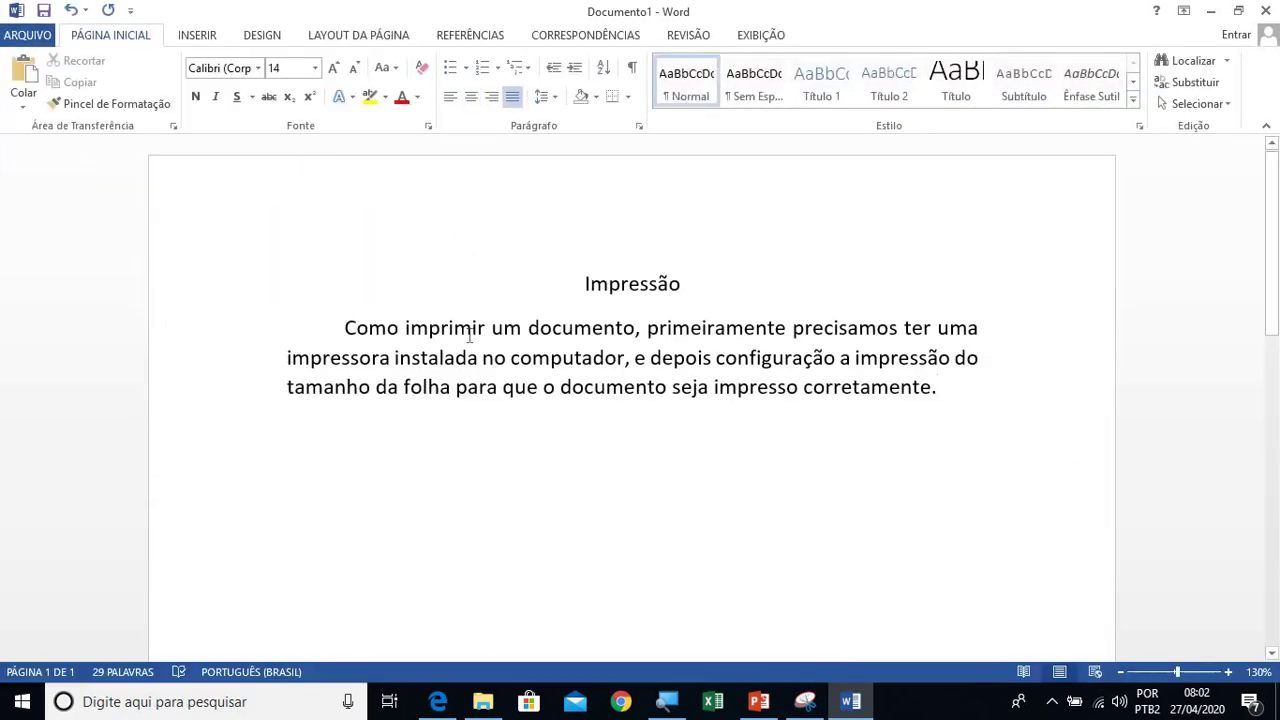
click(504, 370)
Step: Set the page orientation to landscape for the whole document from the print view, and inspect the page in the editing view
key(ctrl+p)
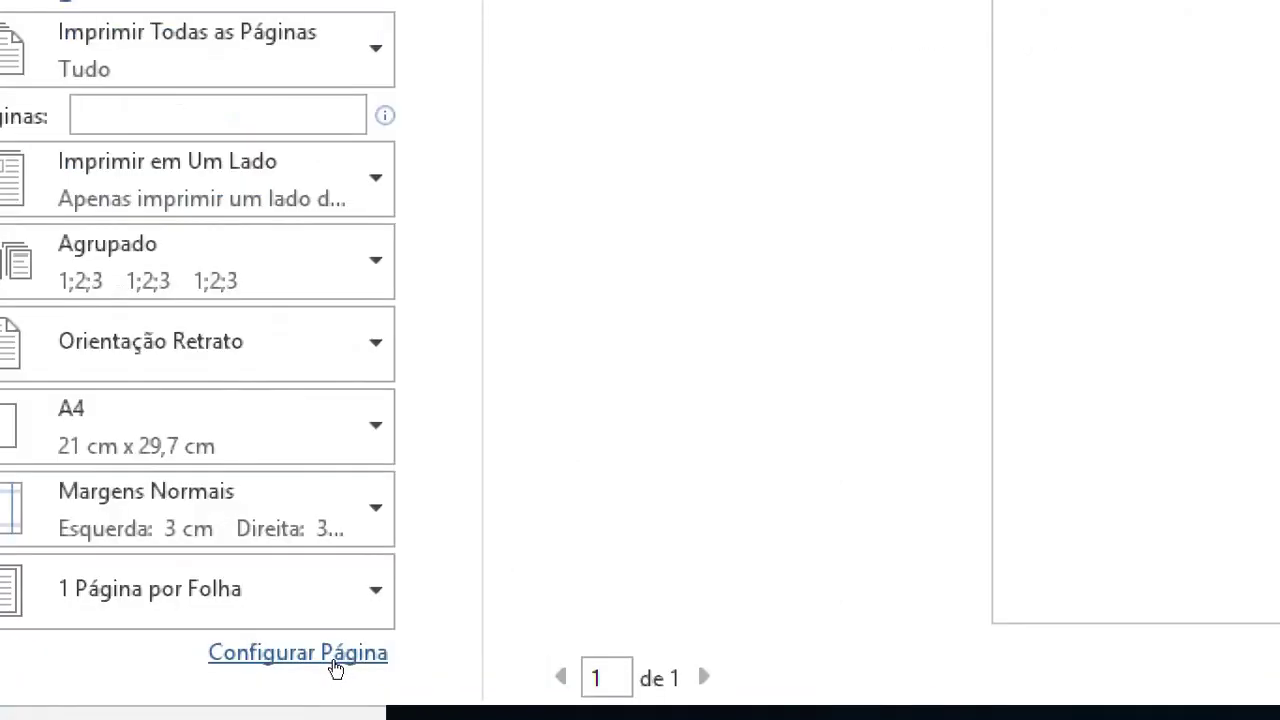
click(333, 662)
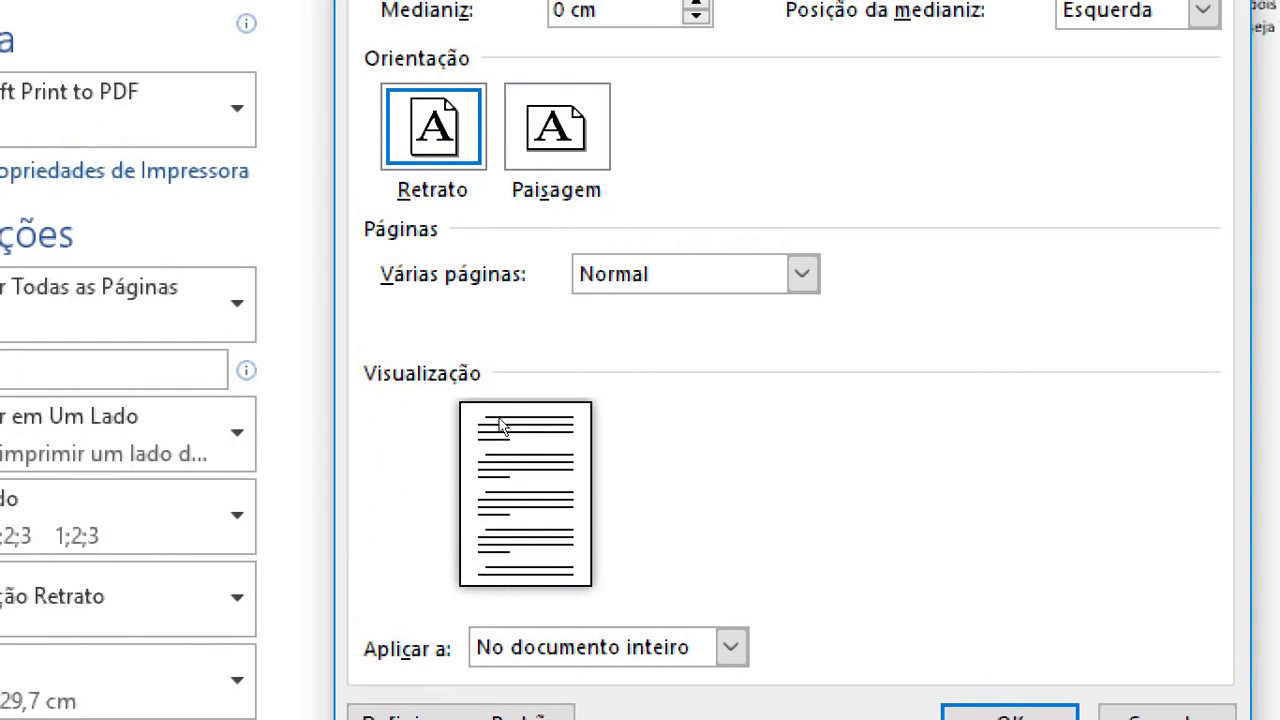
click(556, 127)
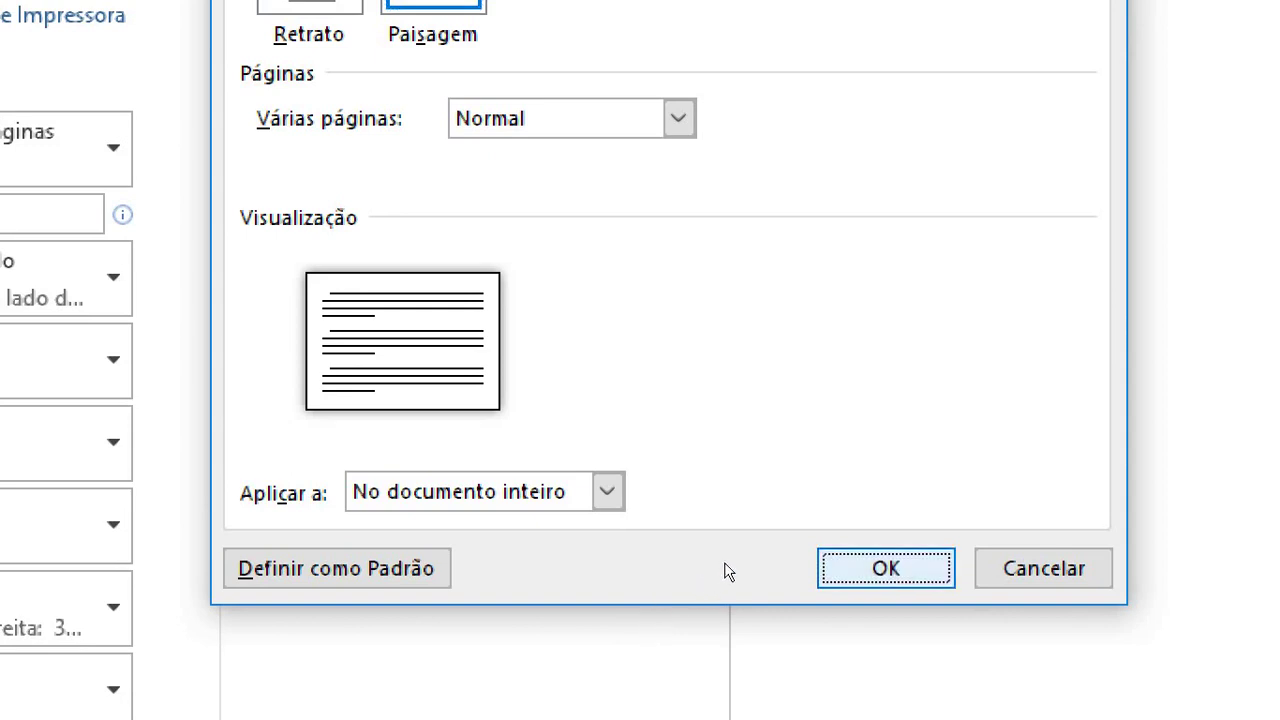
key(Return)
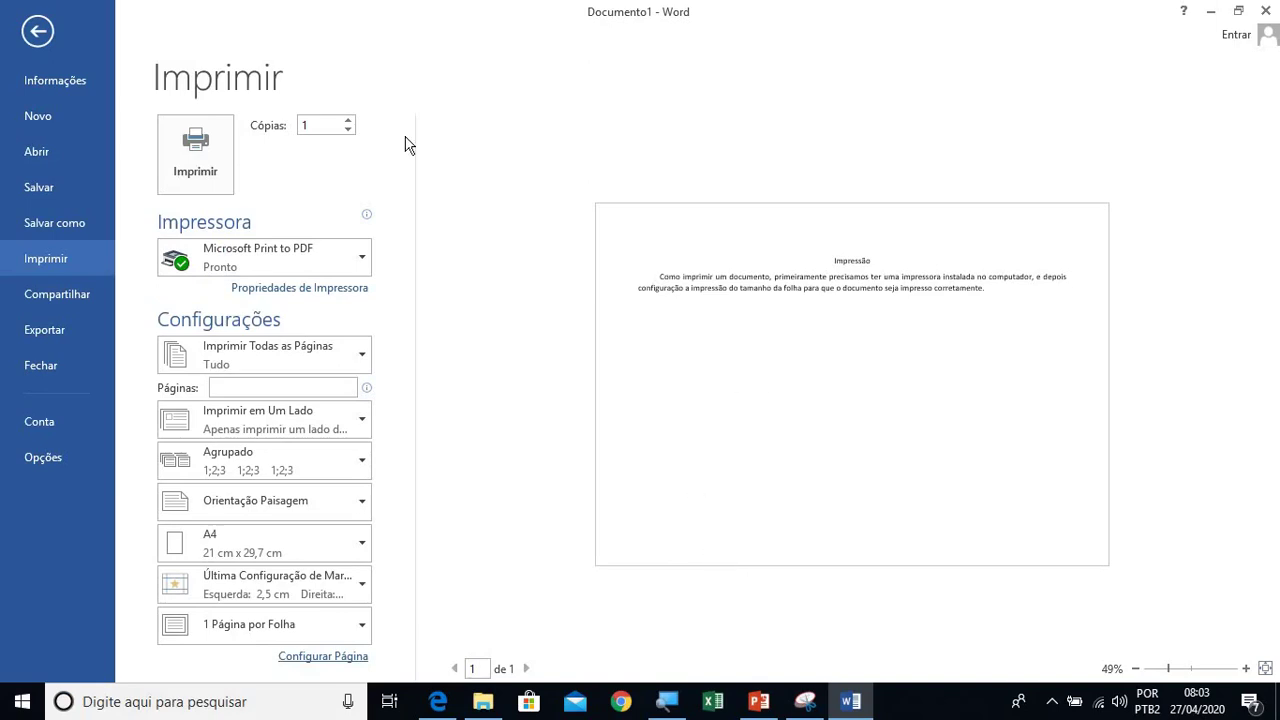
click(37, 30)
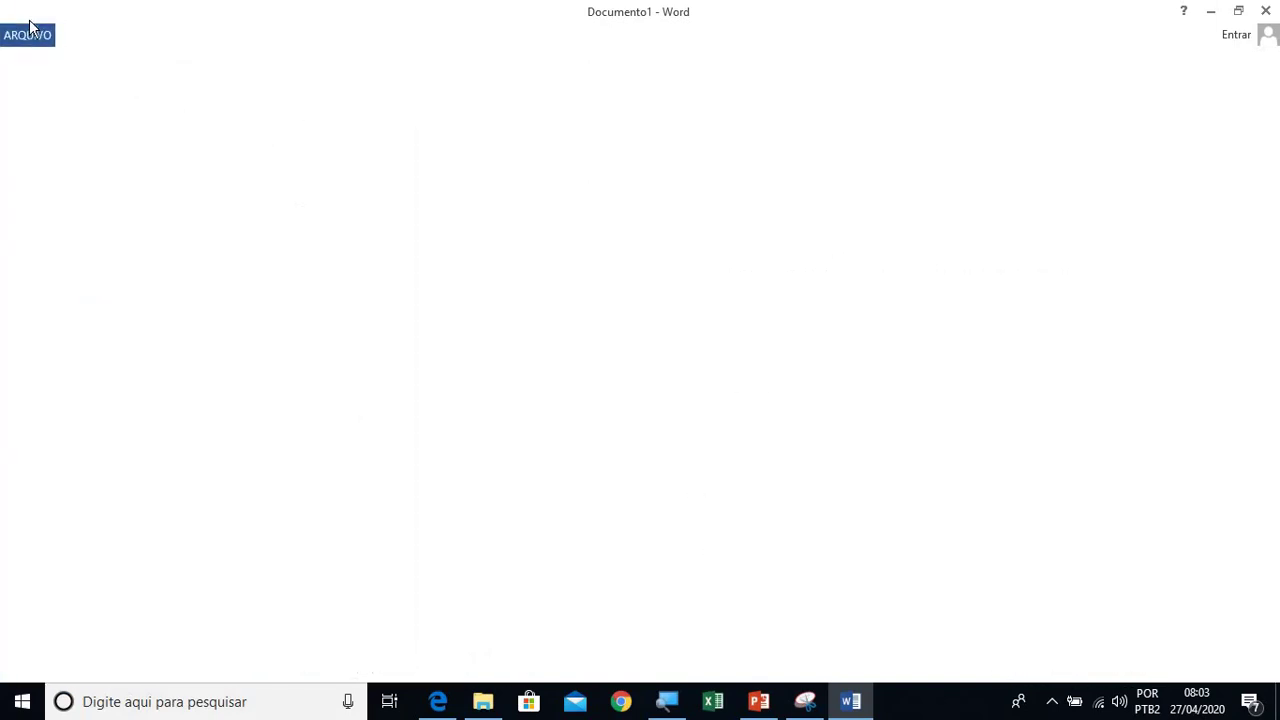
drag(558, 658, 708, 664)
drag(582, 624, 565, 612)
drag(1272, 284, 1278, 232)
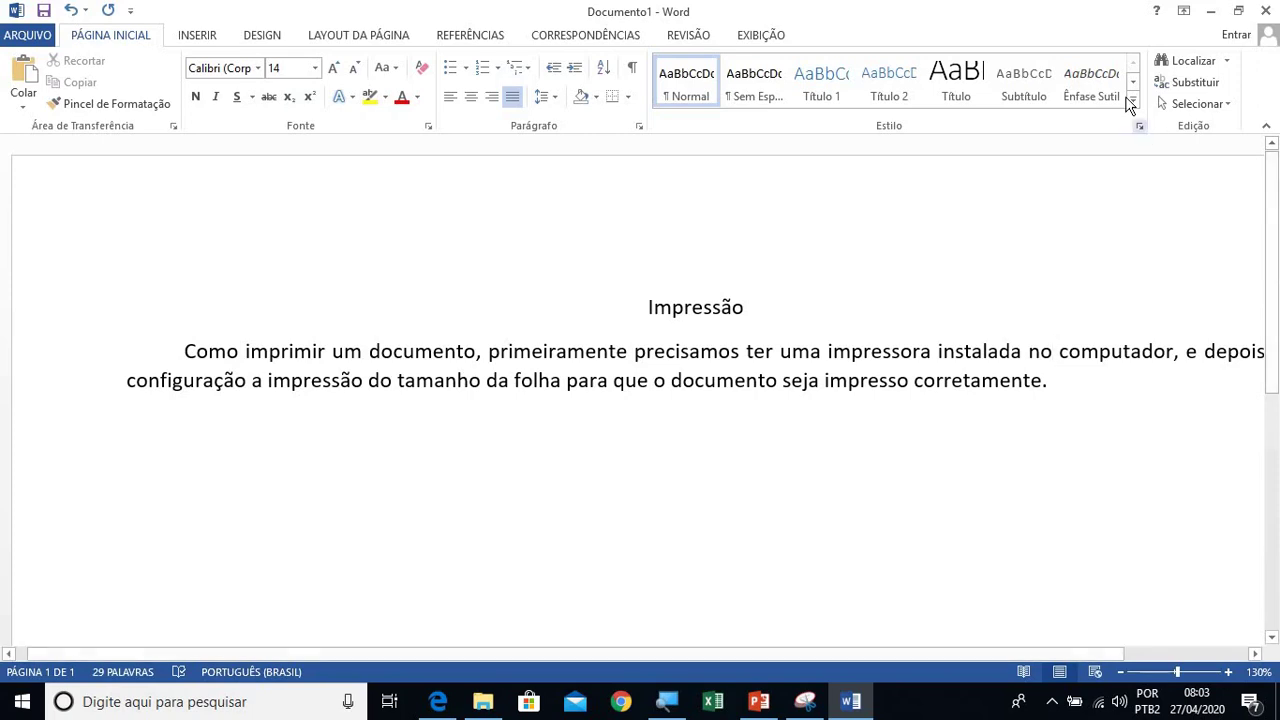
Step: Review the multiple-pages options in the print page setup with portrait orientation chosen, and discard the changes
click(36, 38)
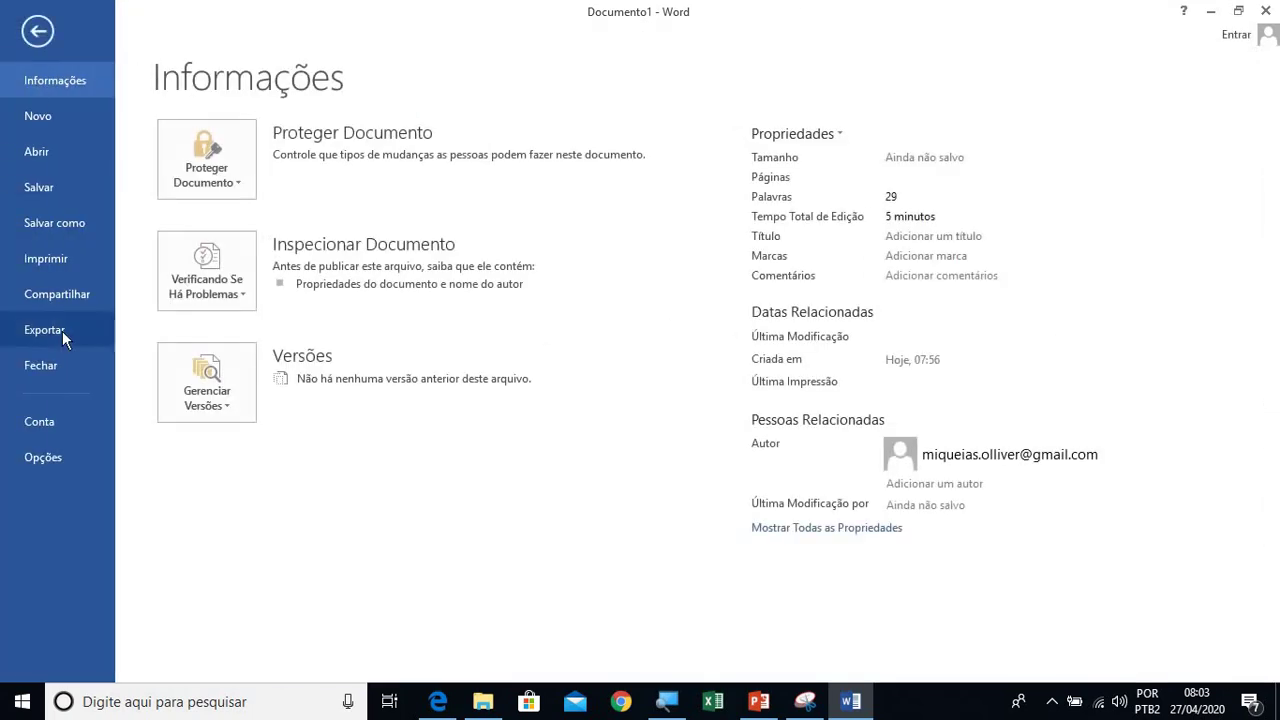
click(71, 266)
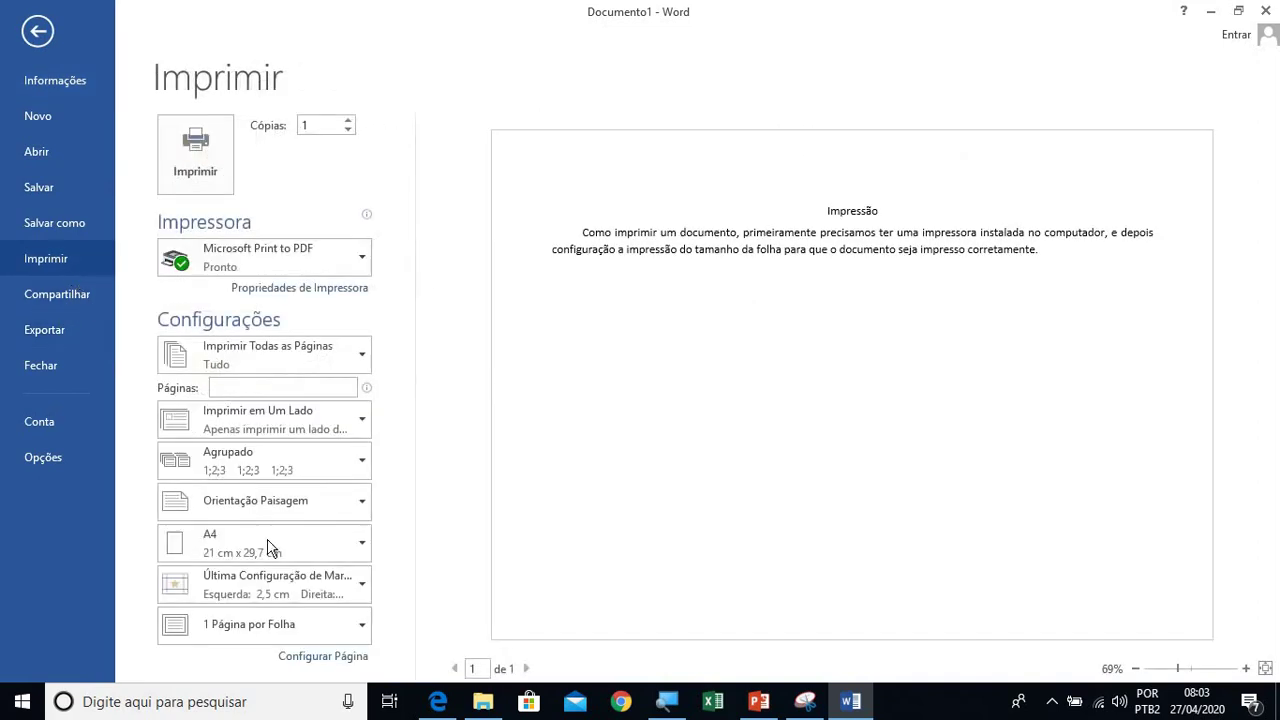
click(321, 652)
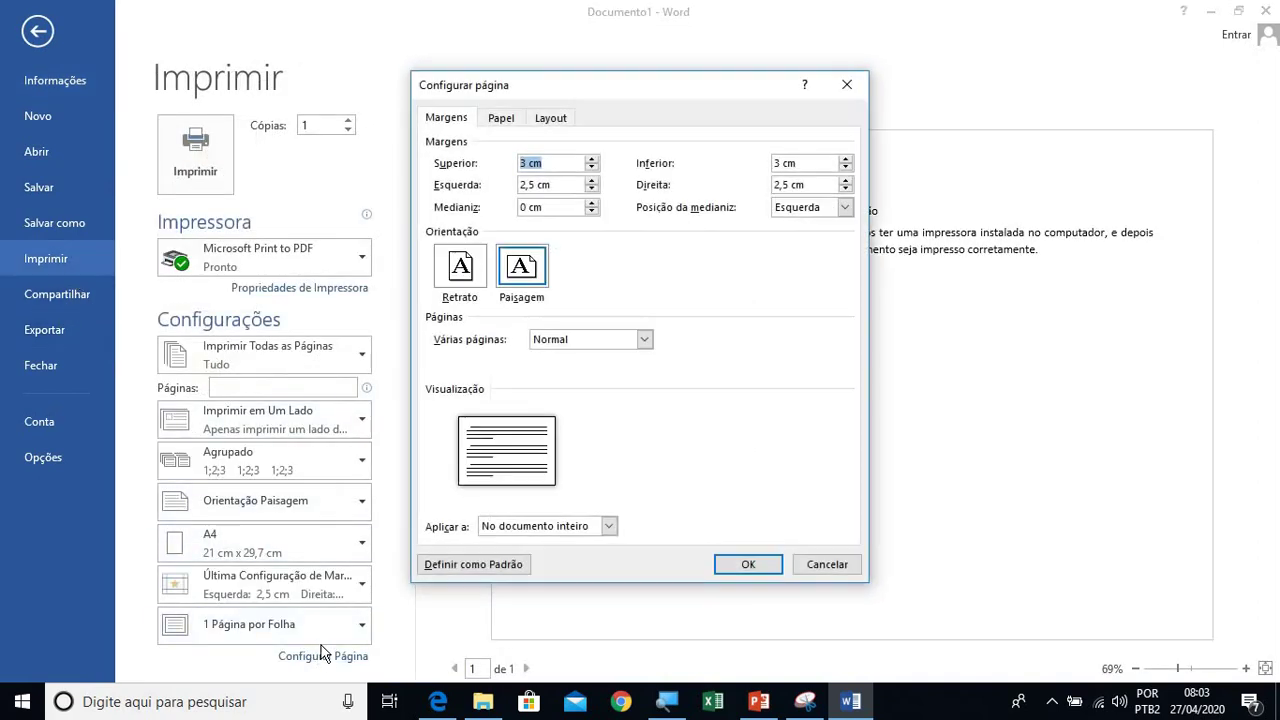
click(468, 278)
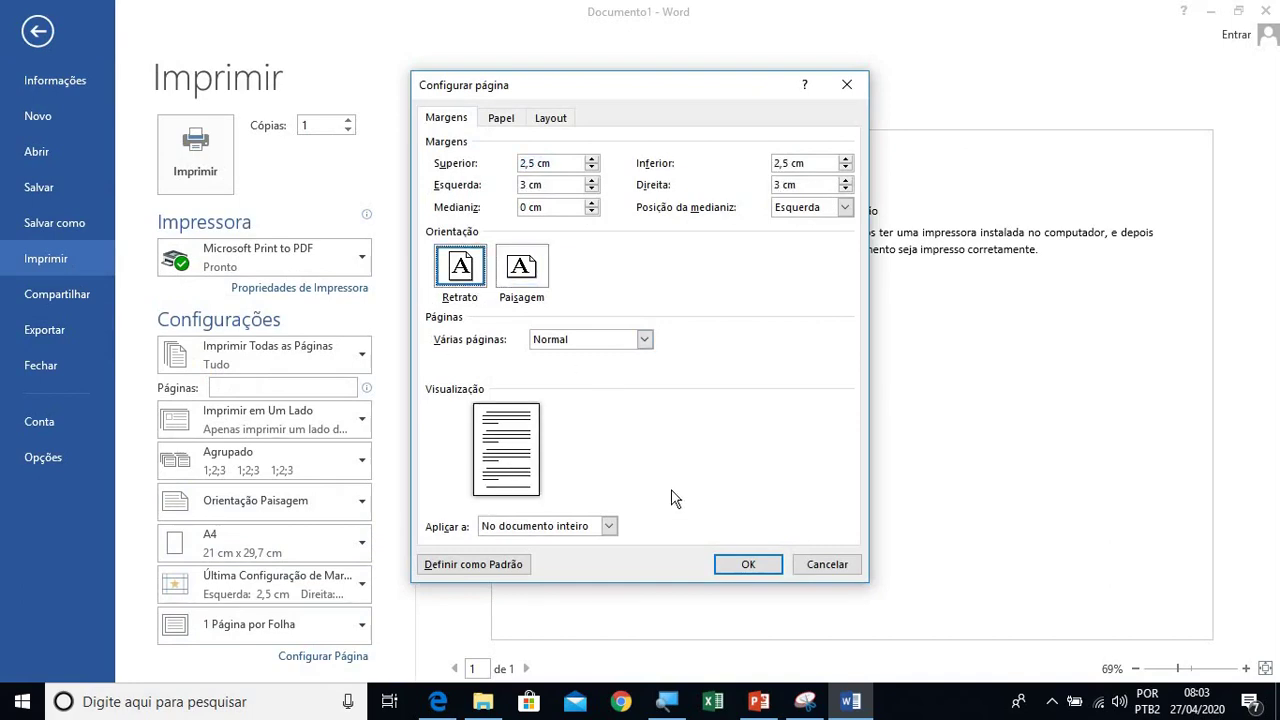
click(643, 339)
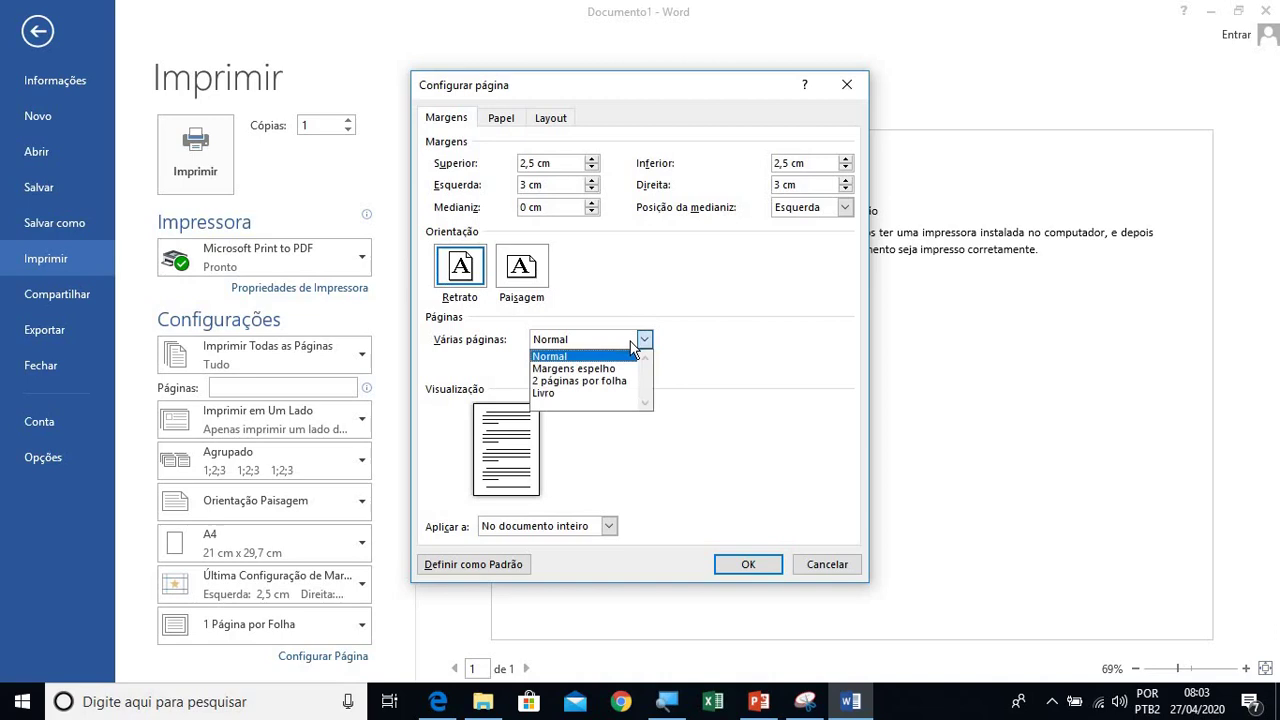
click(631, 340)
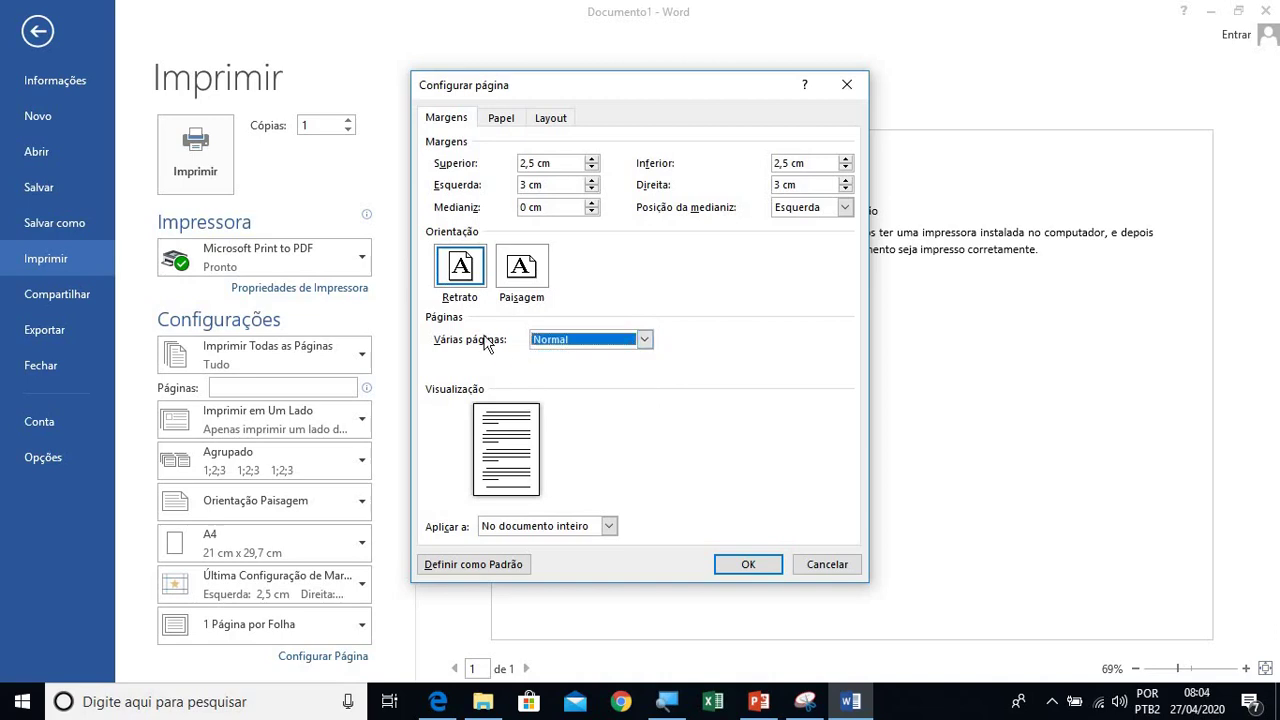
click(621, 340)
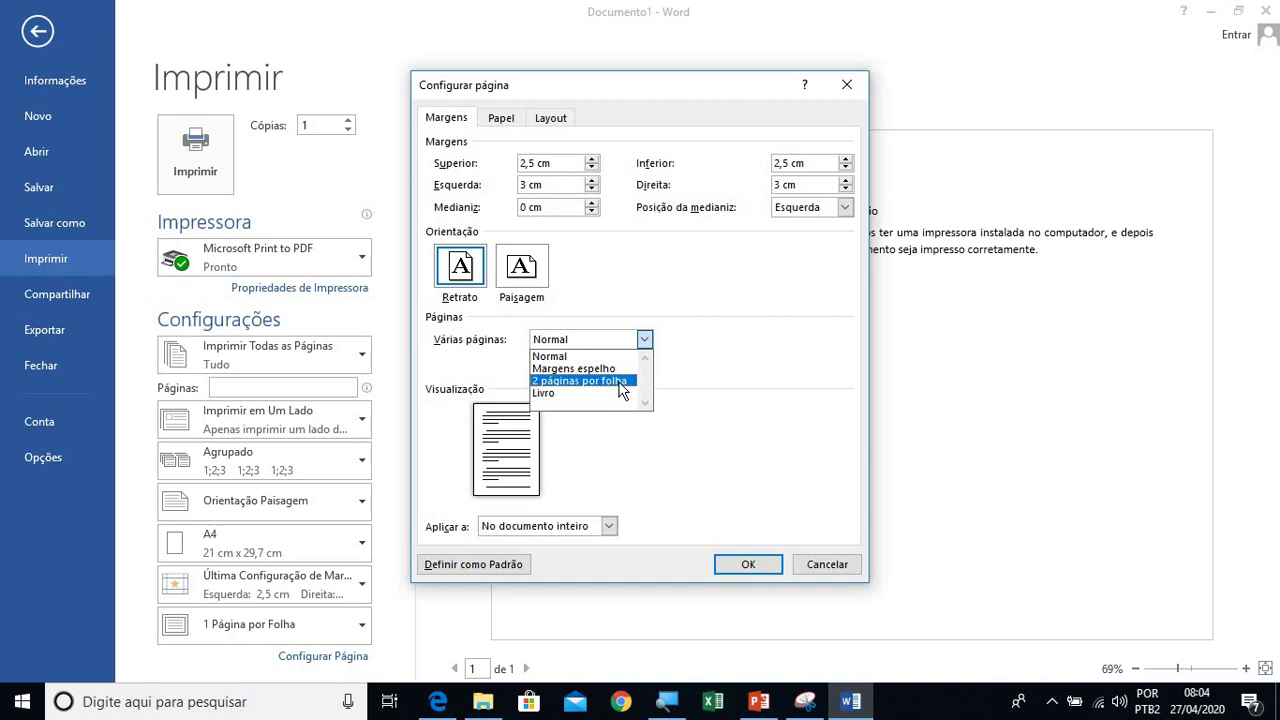
click(709, 498)
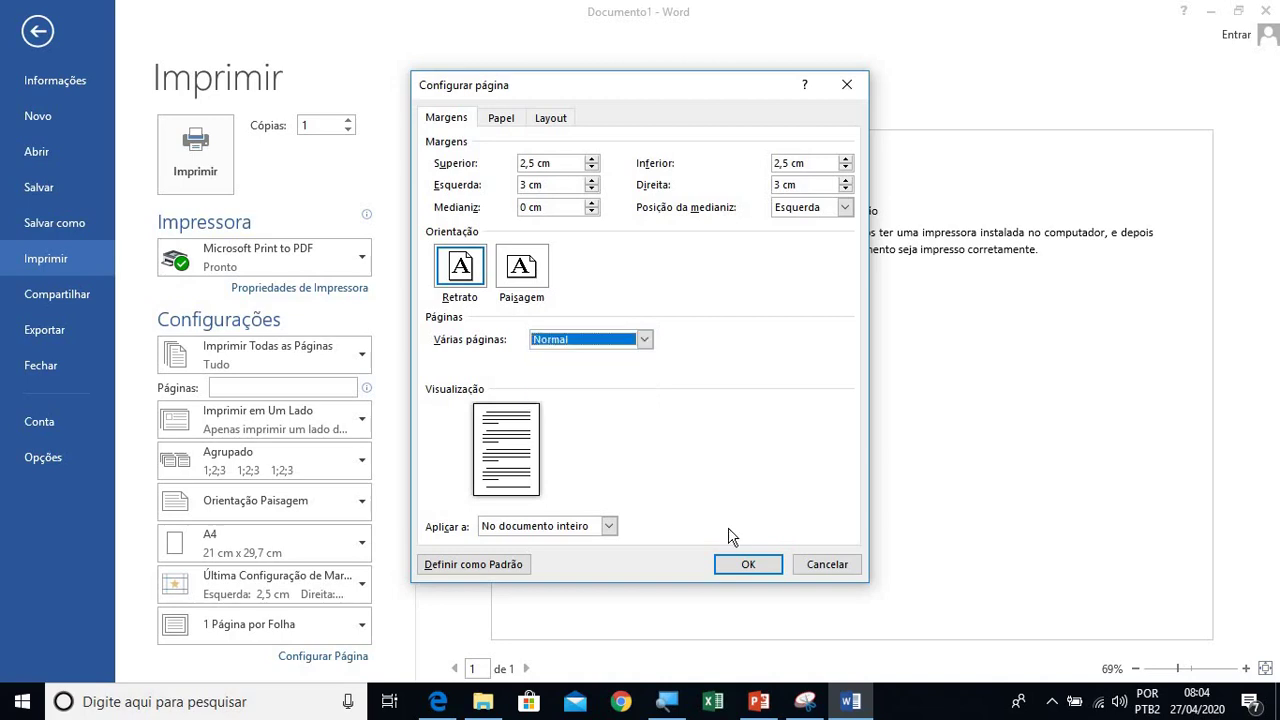
click(645, 340)
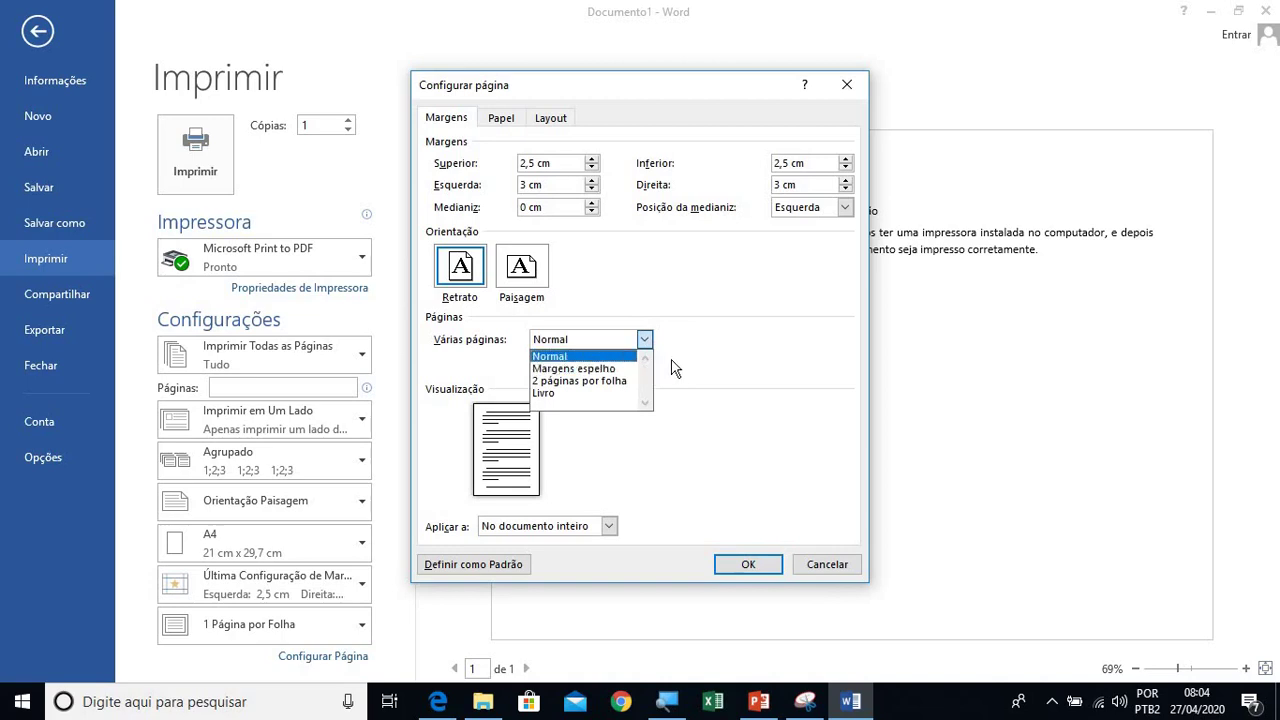
click(674, 368)
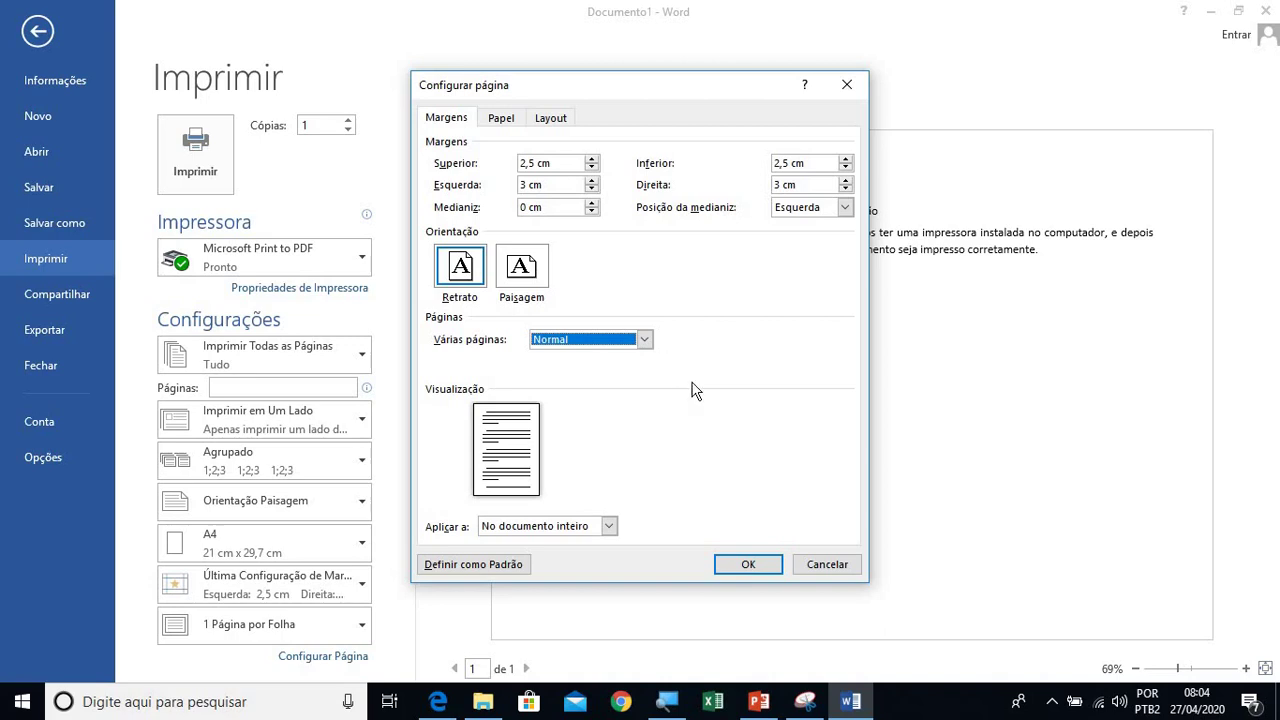
click(814, 566)
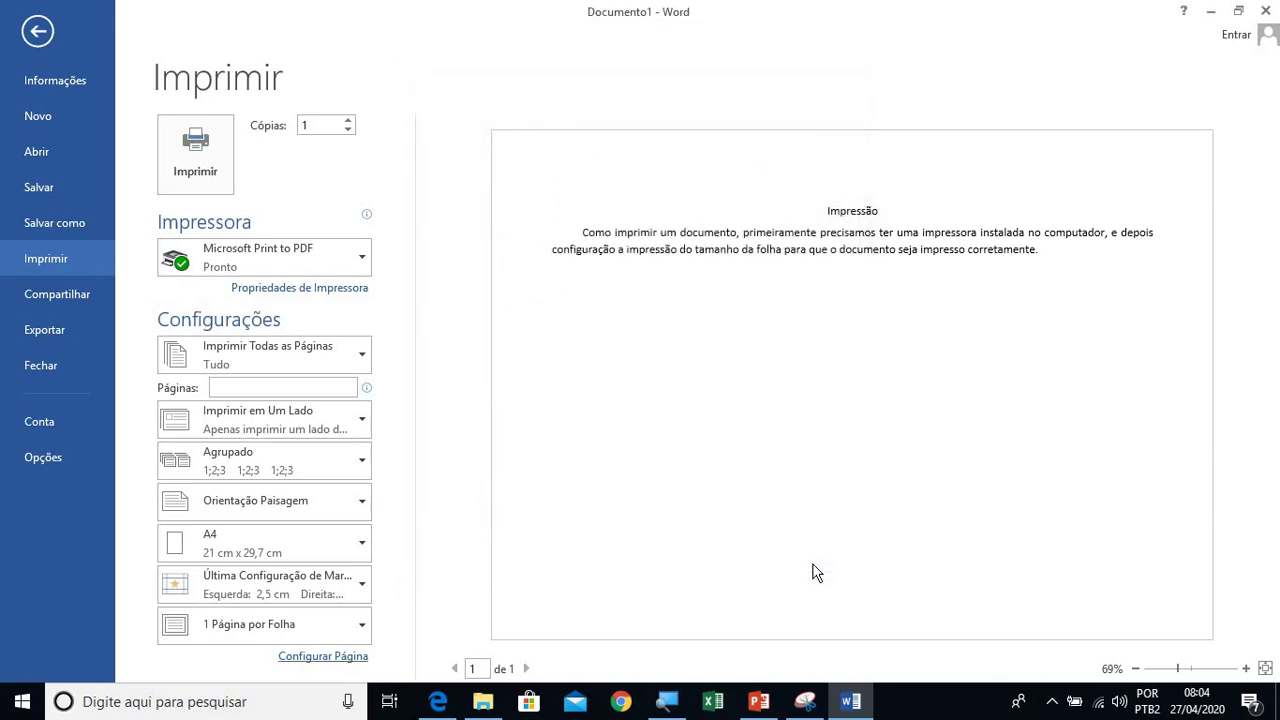
Step: Set the page orientation to portrait for the whole document in the page setup
click(360, 657)
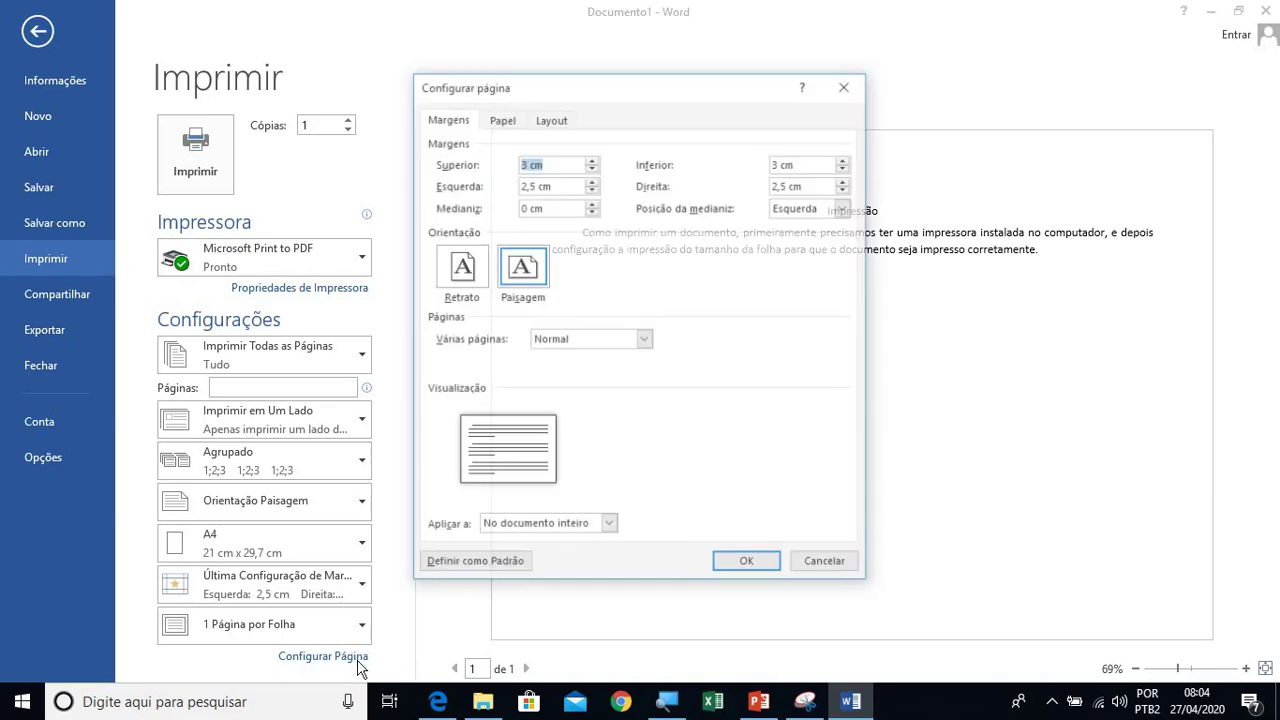
click(460, 265)
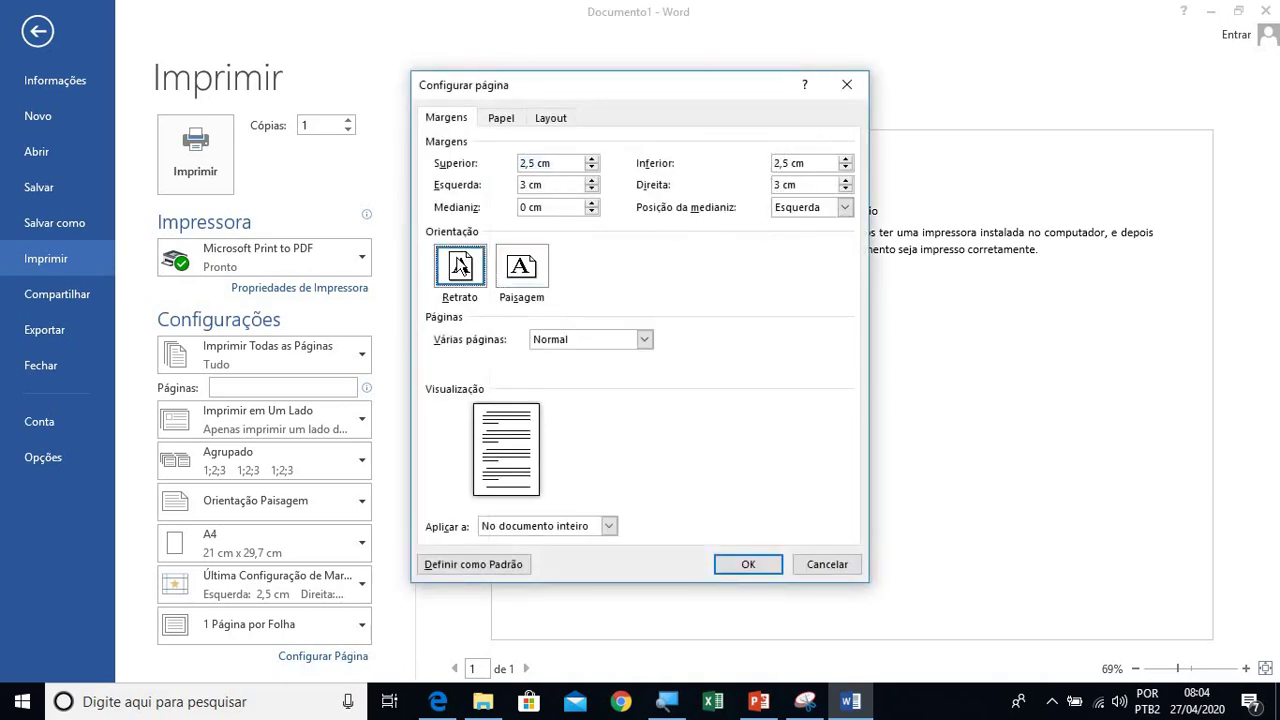
click(740, 562)
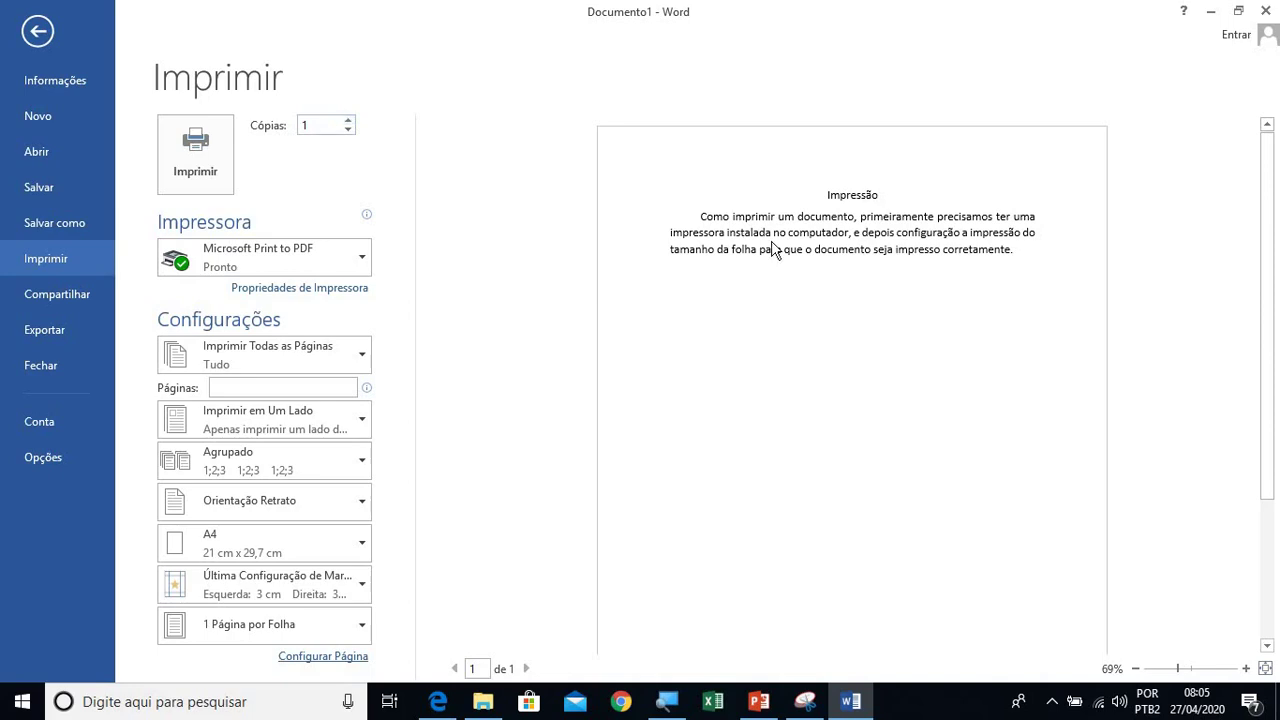
Step: Try raising the number of print copies several times and bring it back down to 1
click(348, 120)
click(348, 120)
click(348, 120)
click(348, 121)
click(405, 155)
click(348, 130)
click(348, 130)
click(348, 130)
click(348, 130)
Step: Choose Microsoft XPS Document Writer as the printer from the available devices
mouse_move(311, 256)
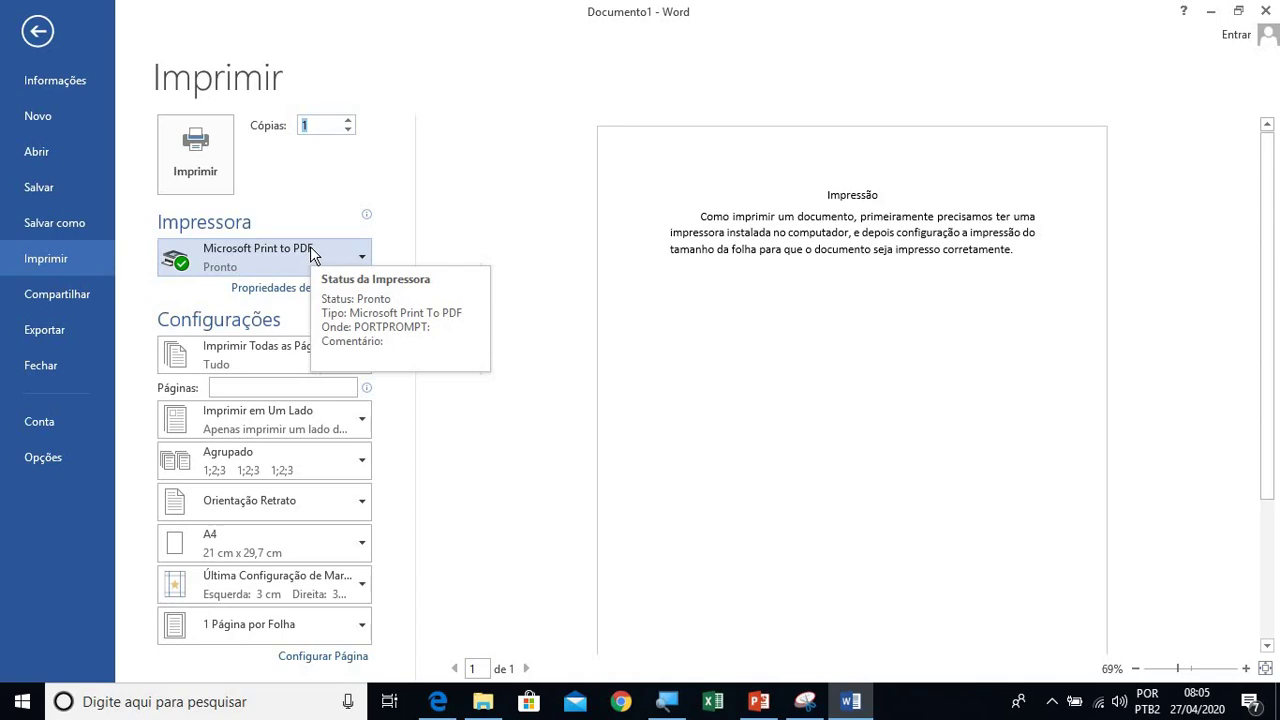
click(260, 262)
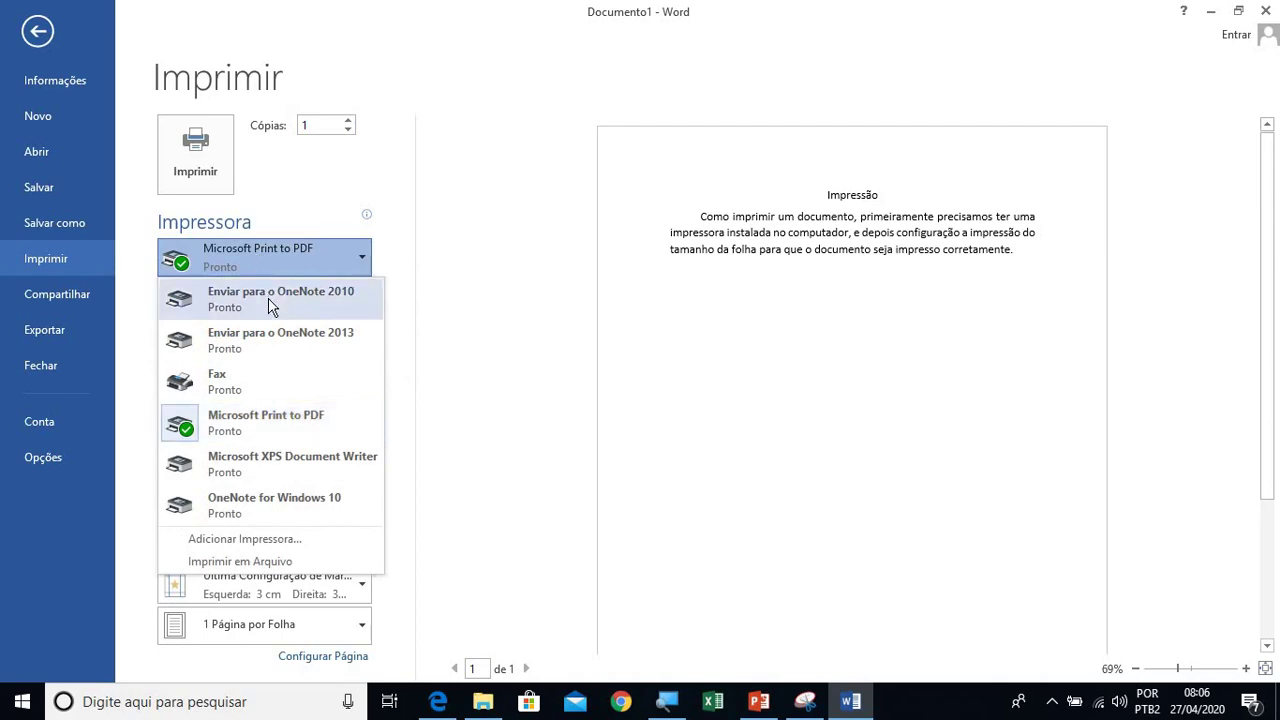
click(266, 467)
click(352, 263)
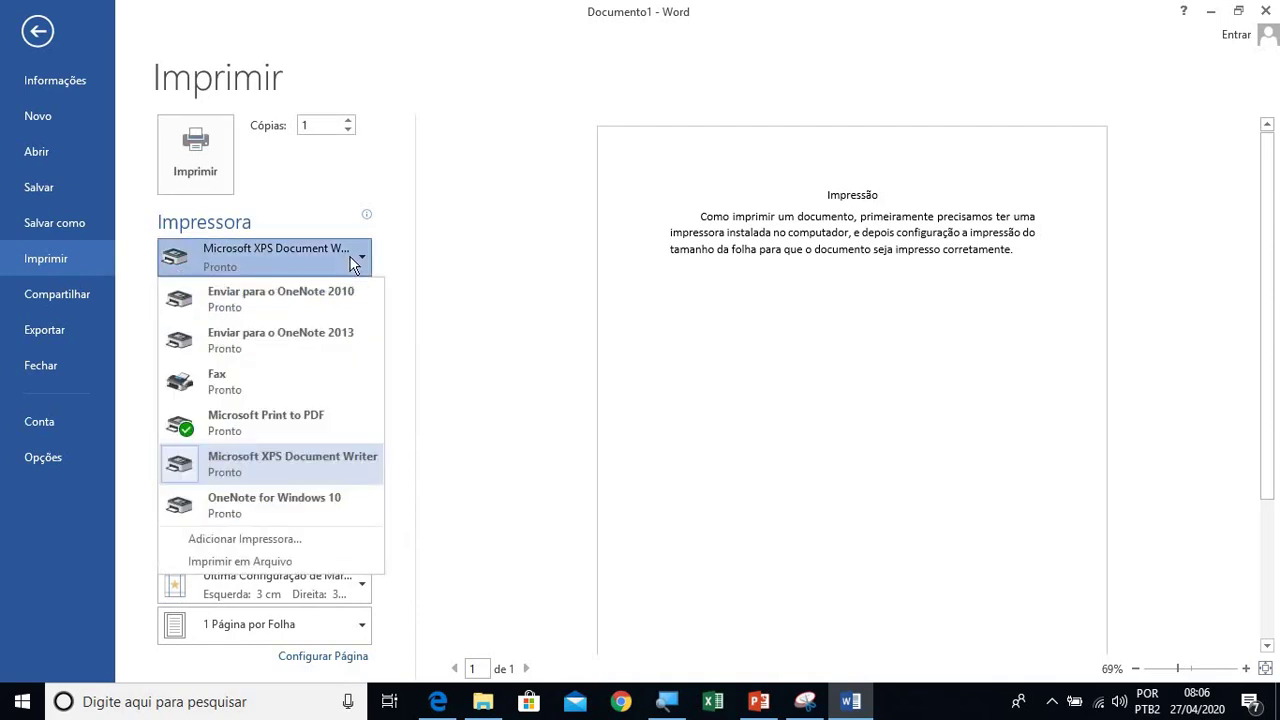
click(273, 460)
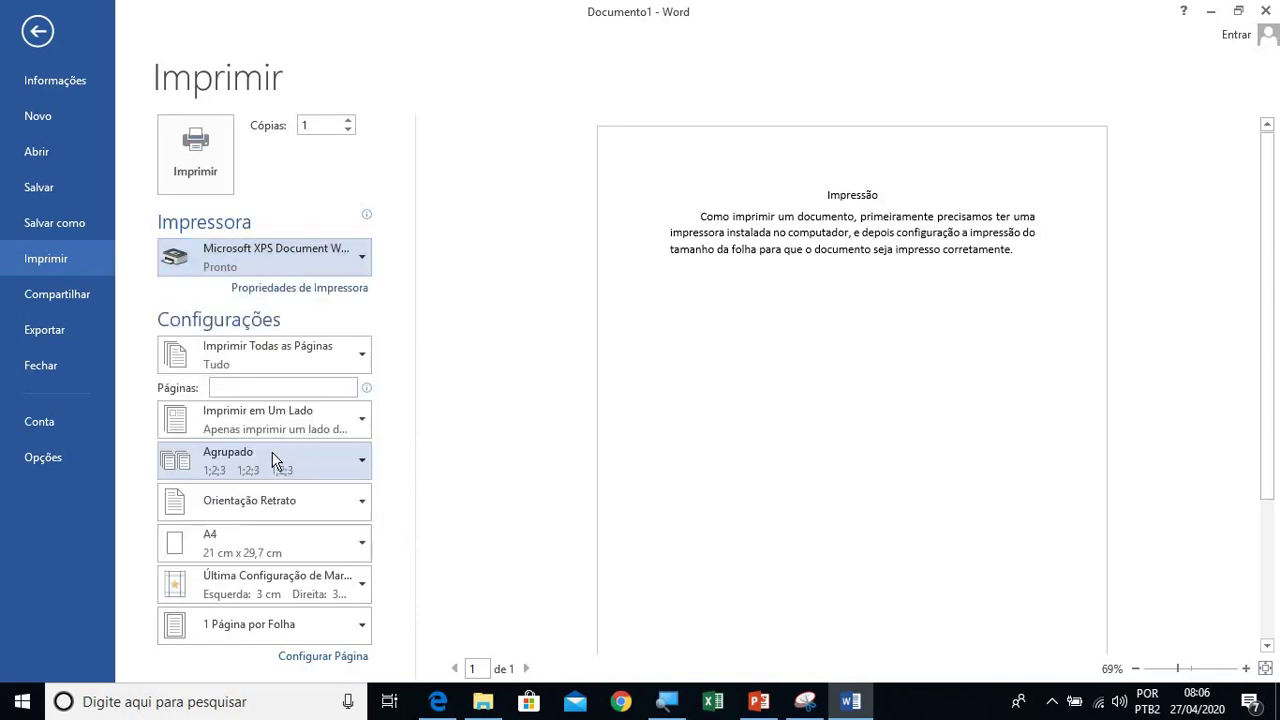
Step: Switch the printer to Fax and to Enviar para o OneNote 2013, ending back on Microsoft XPS Document Writer
click(345, 254)
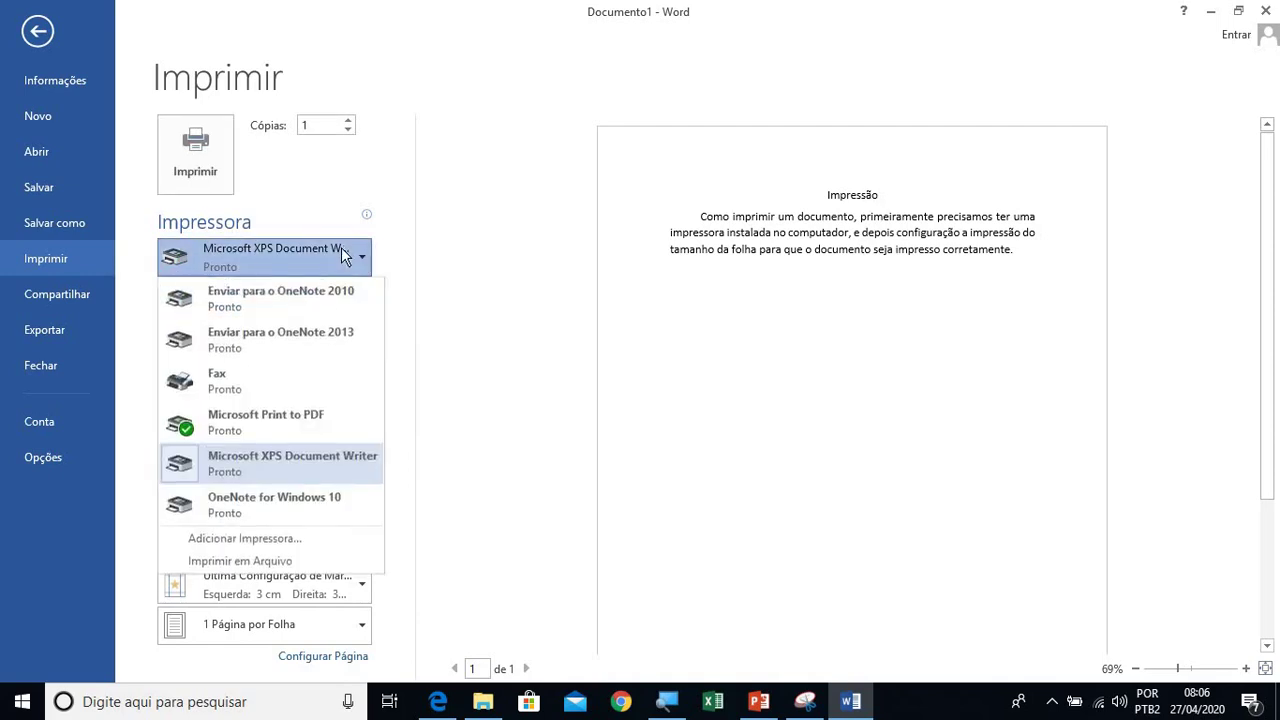
click(264, 384)
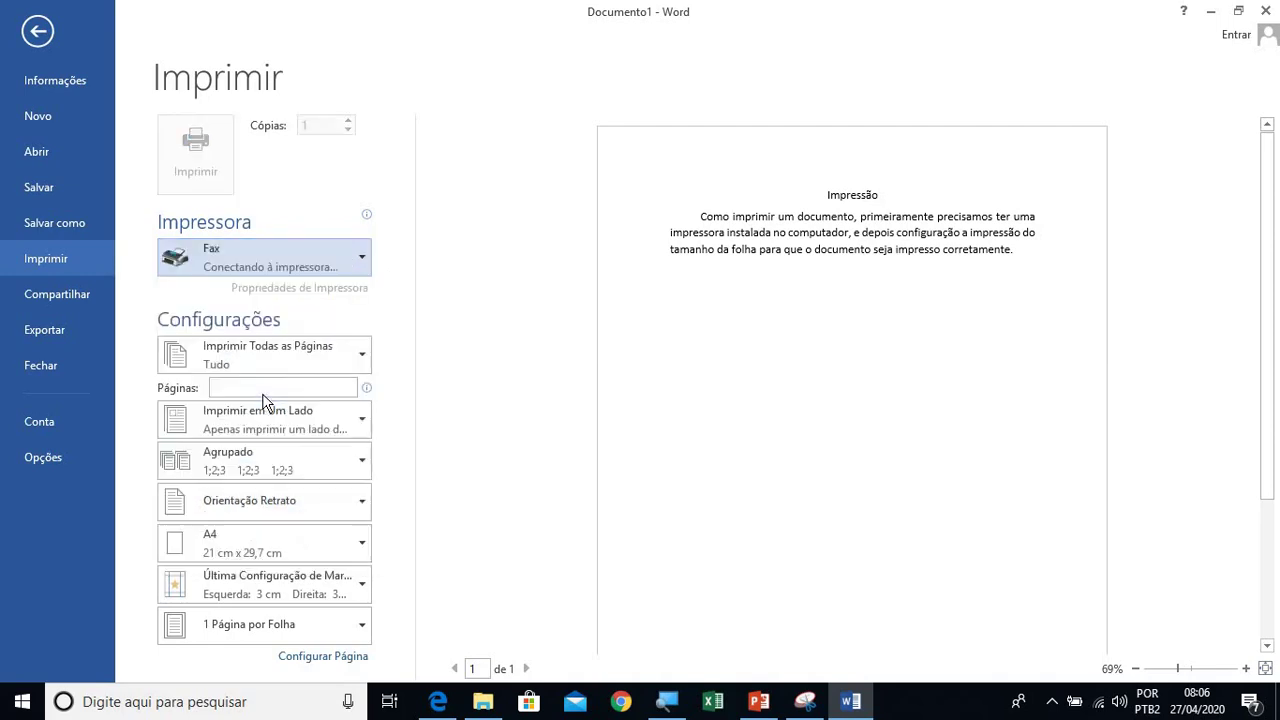
click(258, 275)
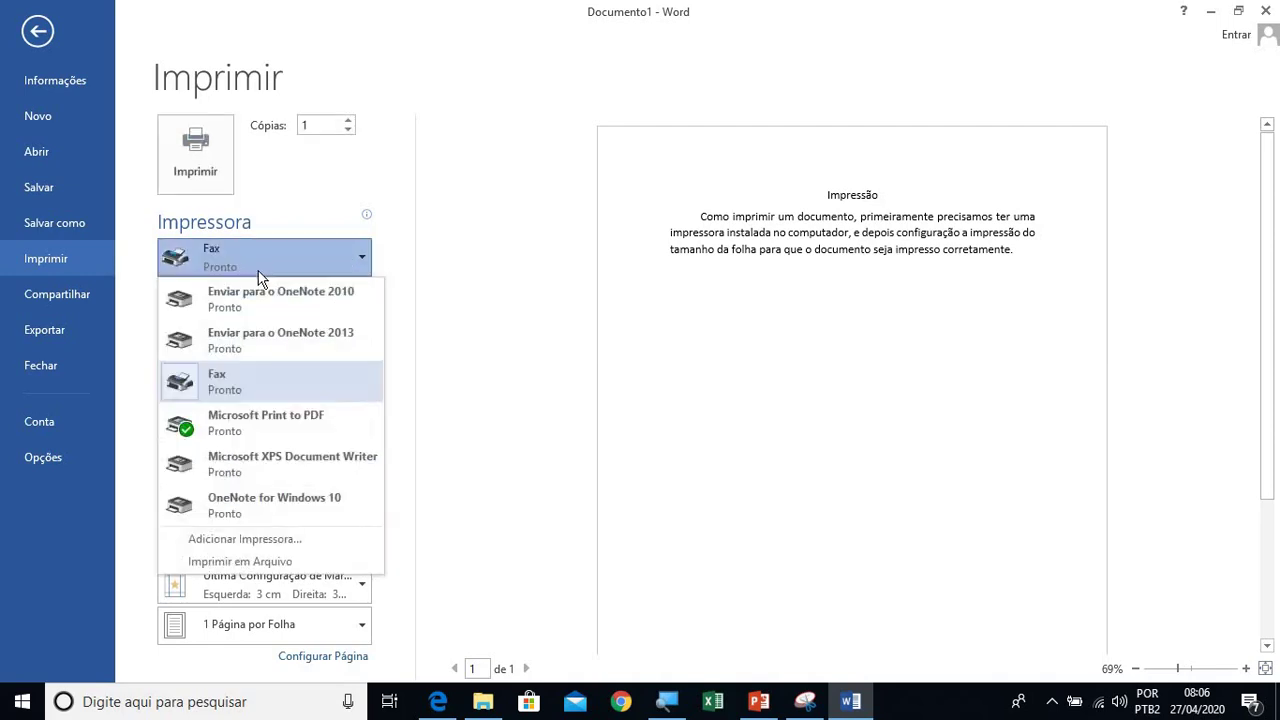
click(308, 339)
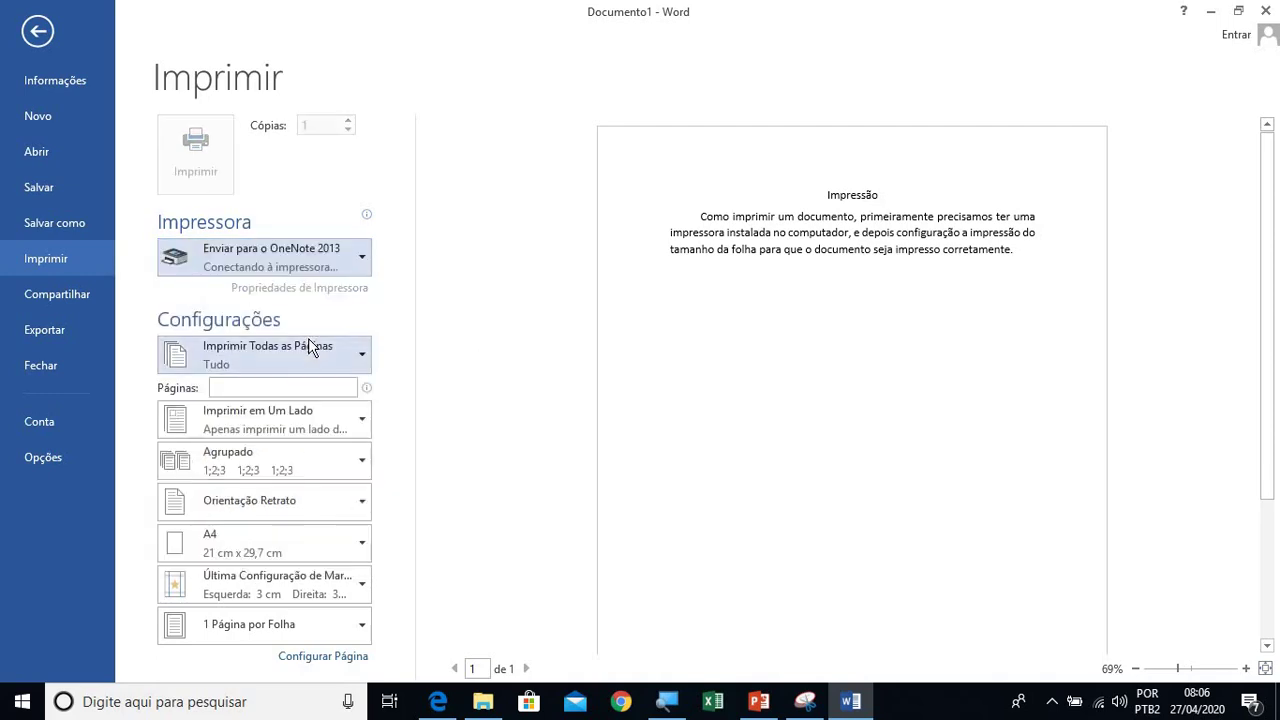
click(270, 252)
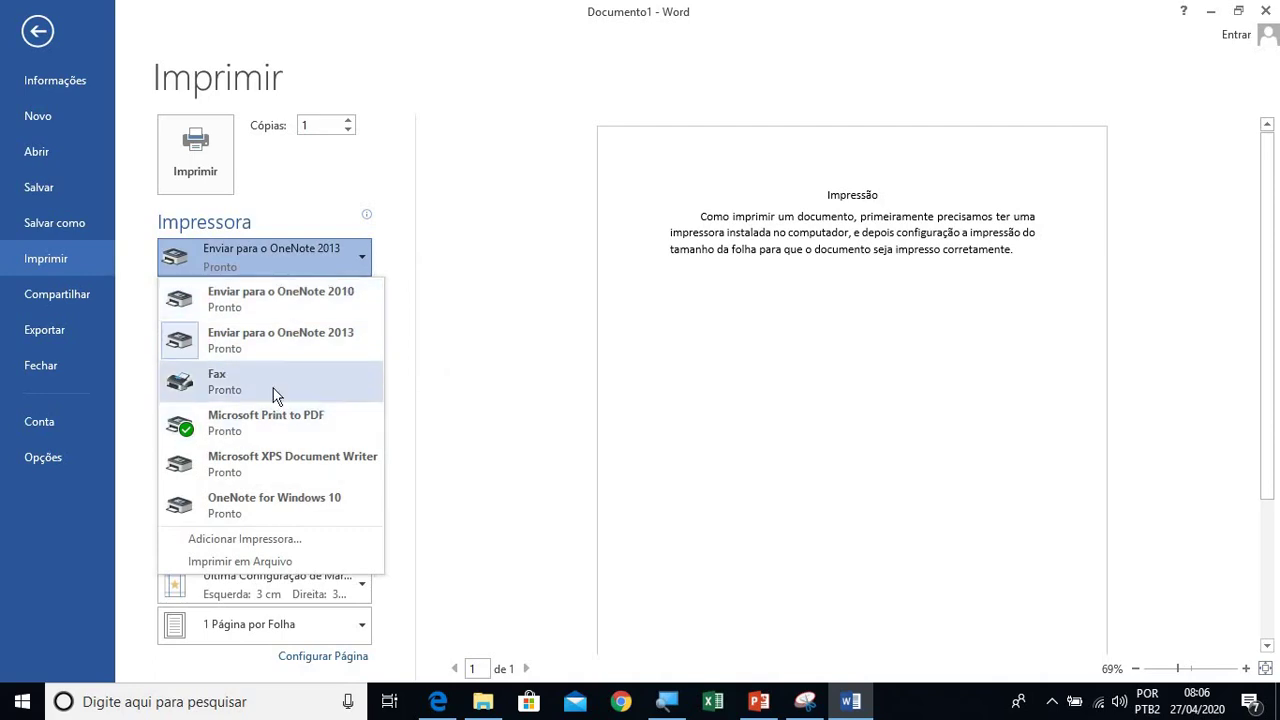
mouse_move(274, 391)
click(328, 458)
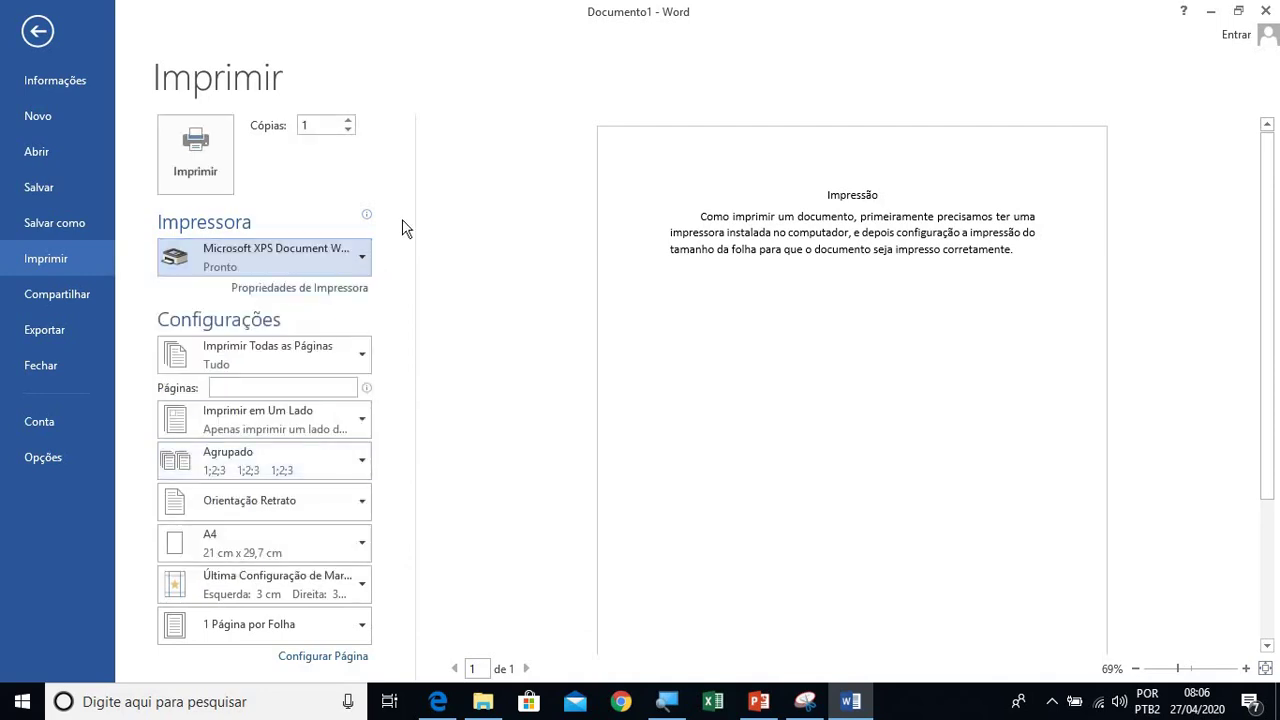
Step: Look over the list of available printers and the print range options
click(365, 260)
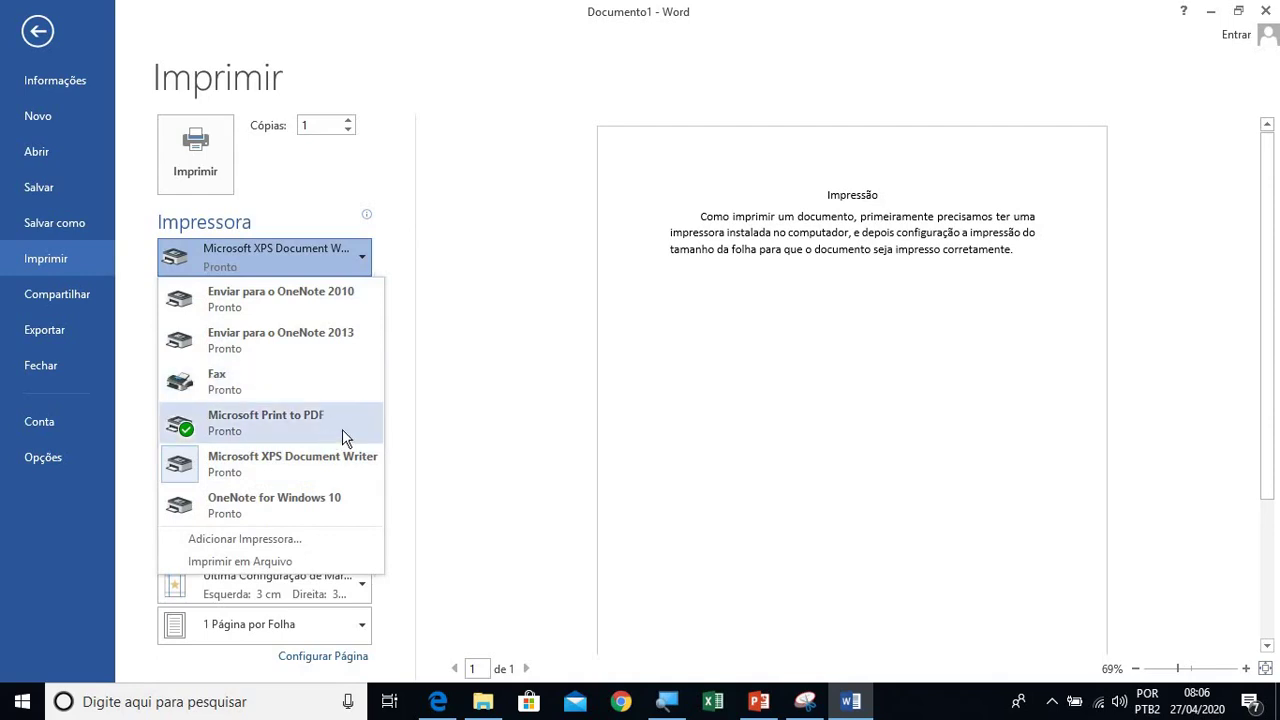
click(433, 413)
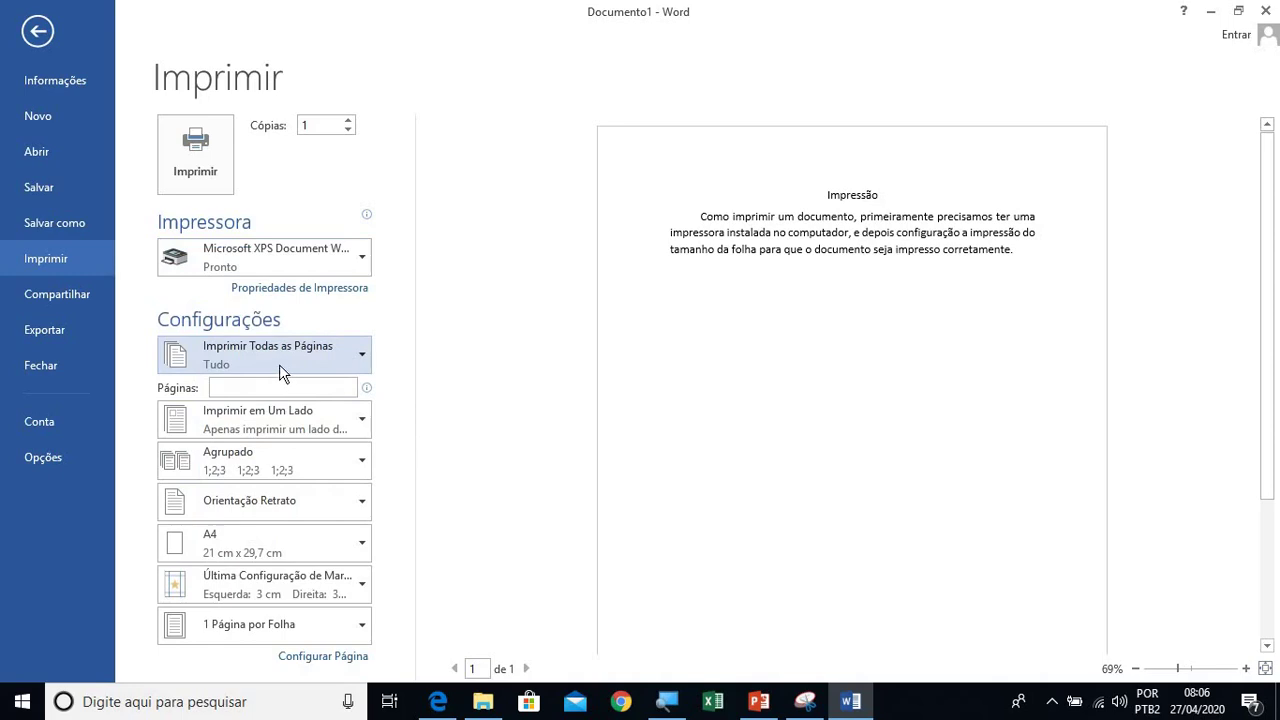
mouse_move(259, 275)
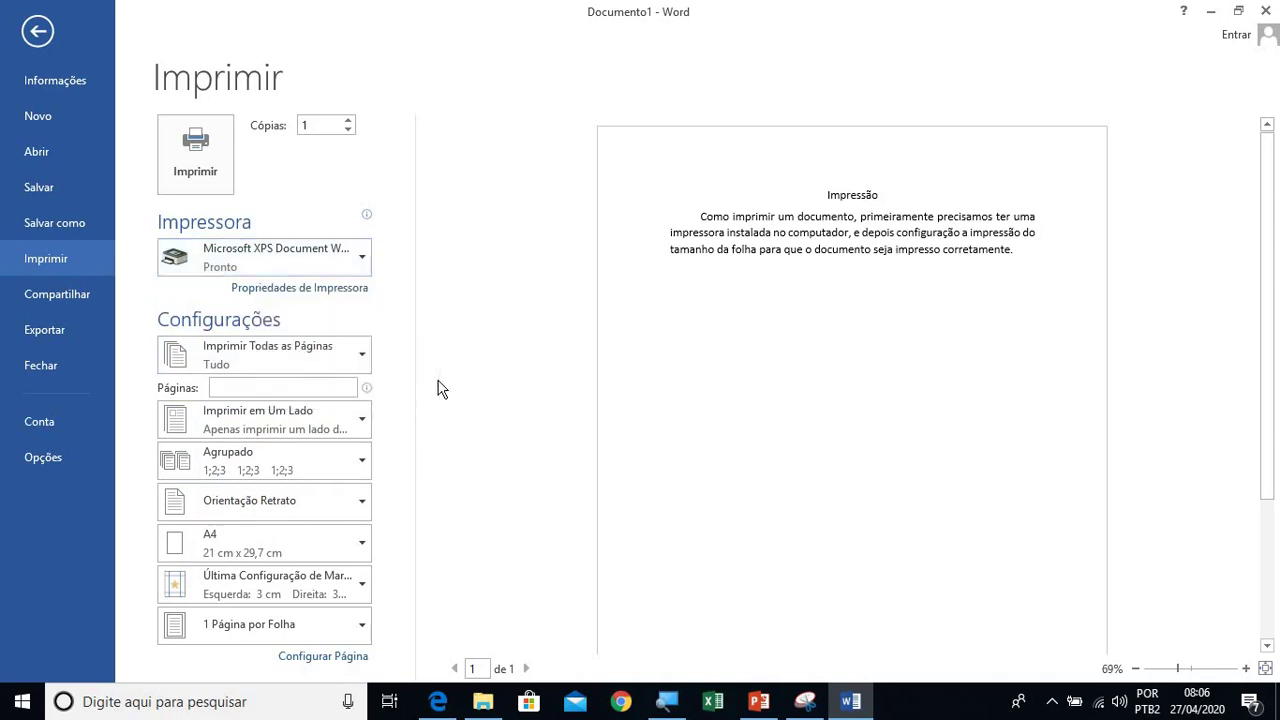
click(297, 369)
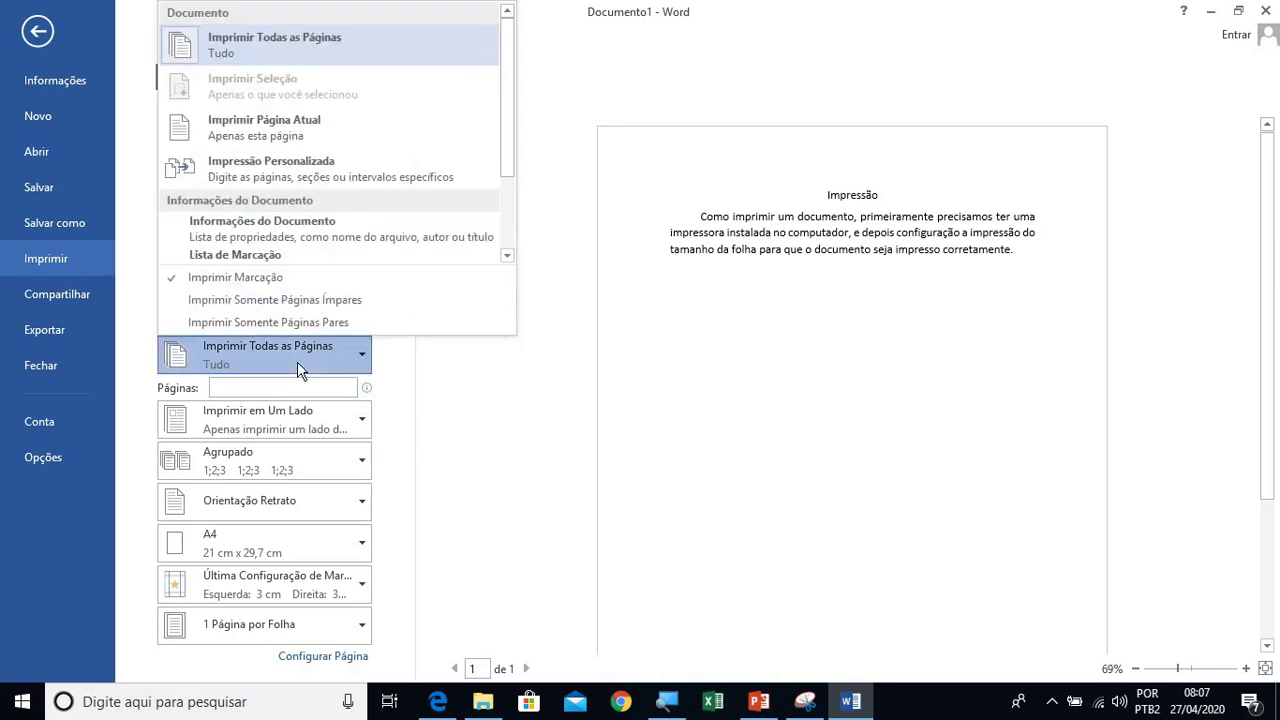
click(297, 361)
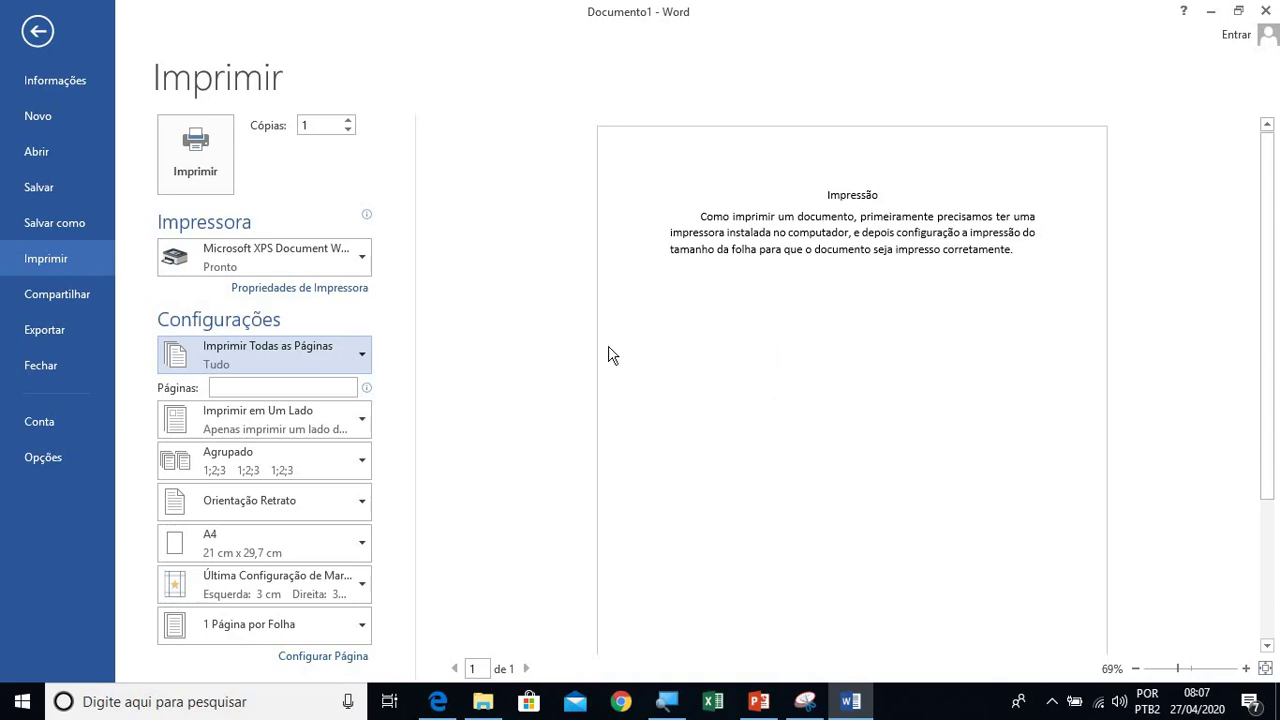
Step: Switch the print range to Imprimir Página Atual and Impressão Personalizada, ending back on Imprimir Todas as Páginas
click(337, 366)
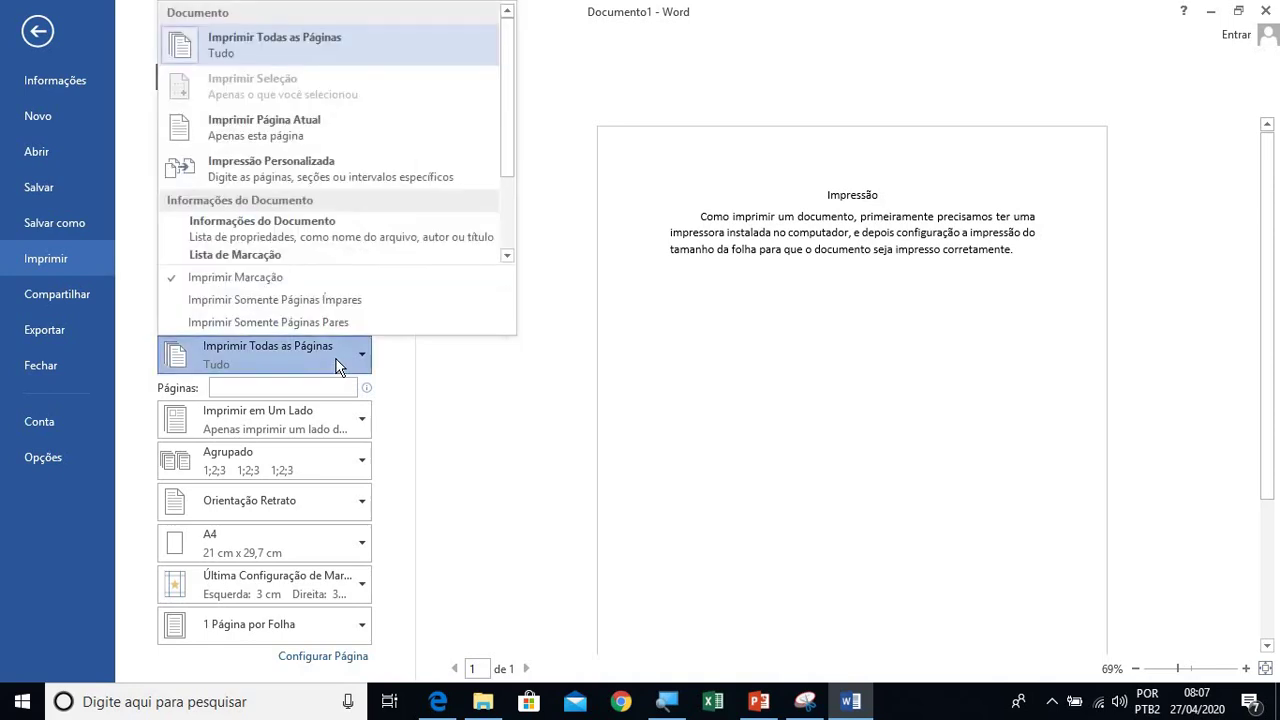
click(327, 141)
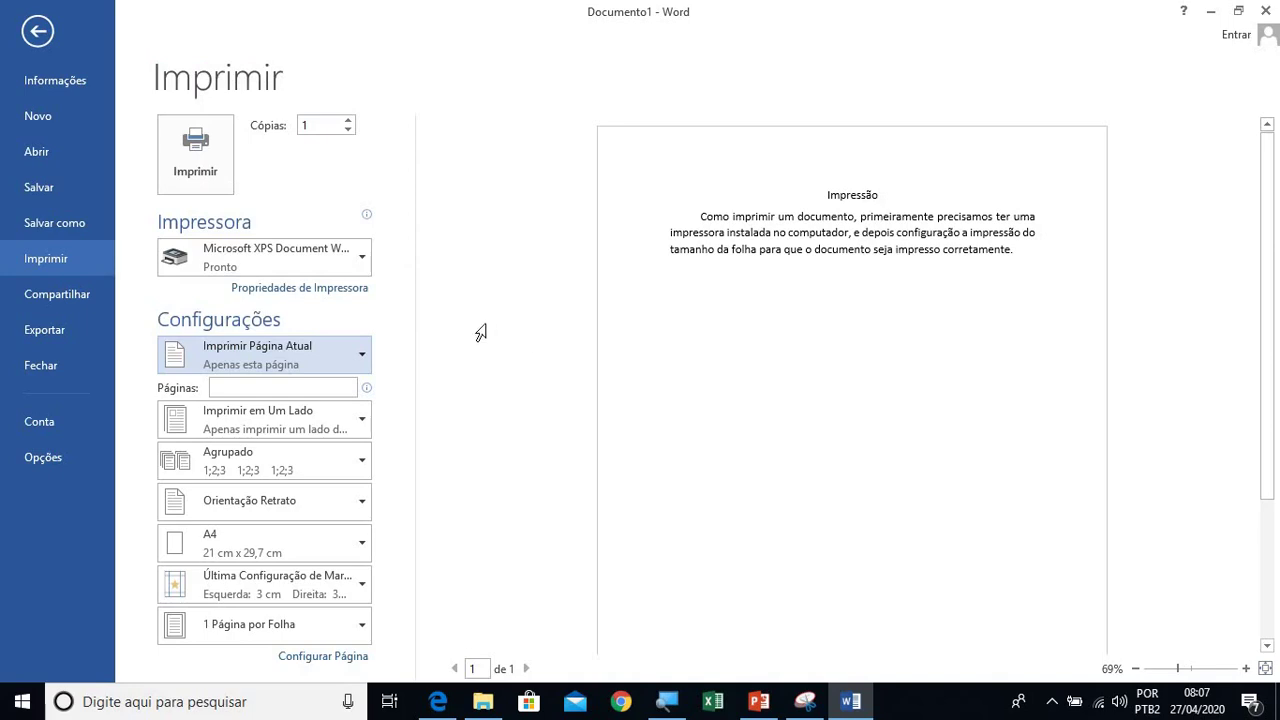
click(309, 362)
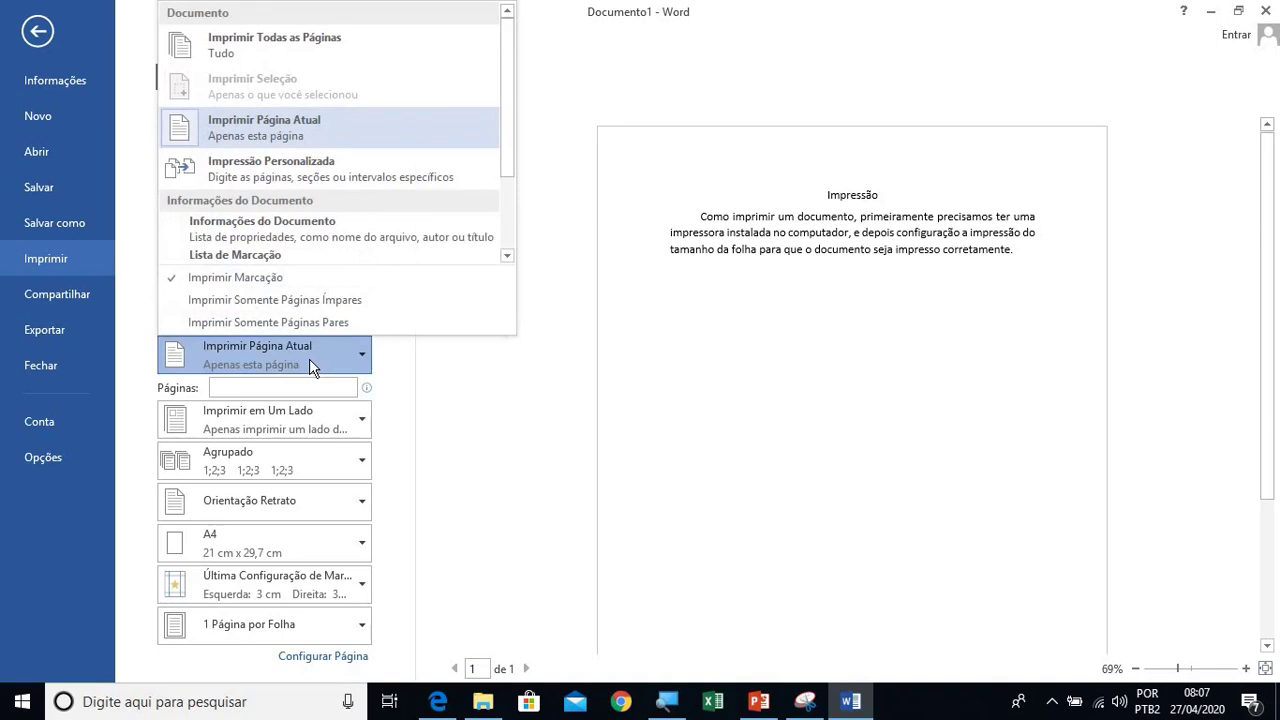
click(346, 188)
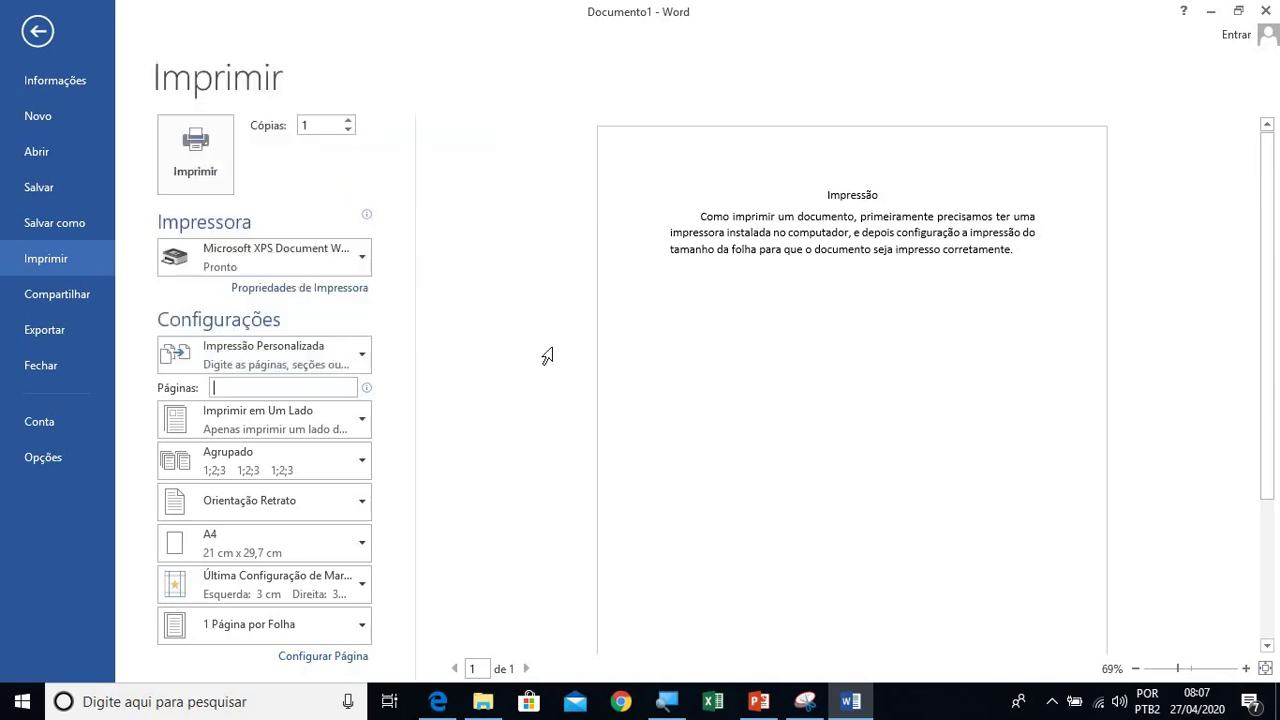
click(477, 375)
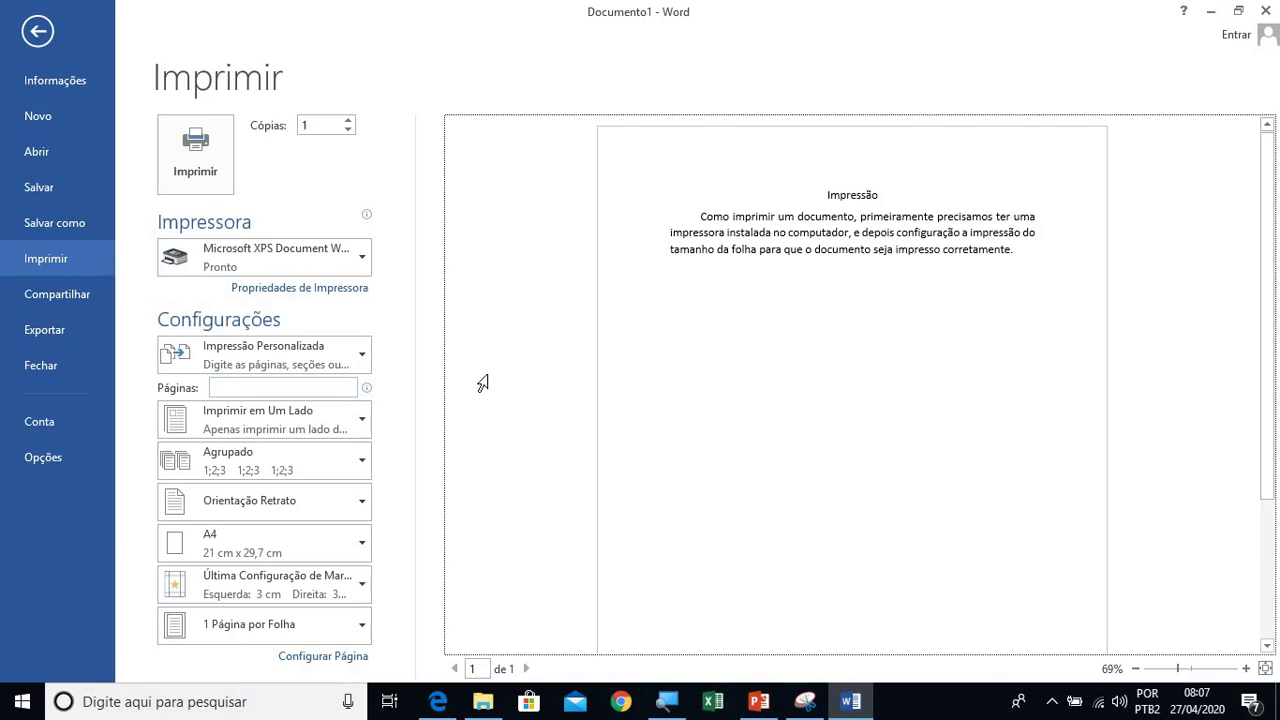
click(364, 352)
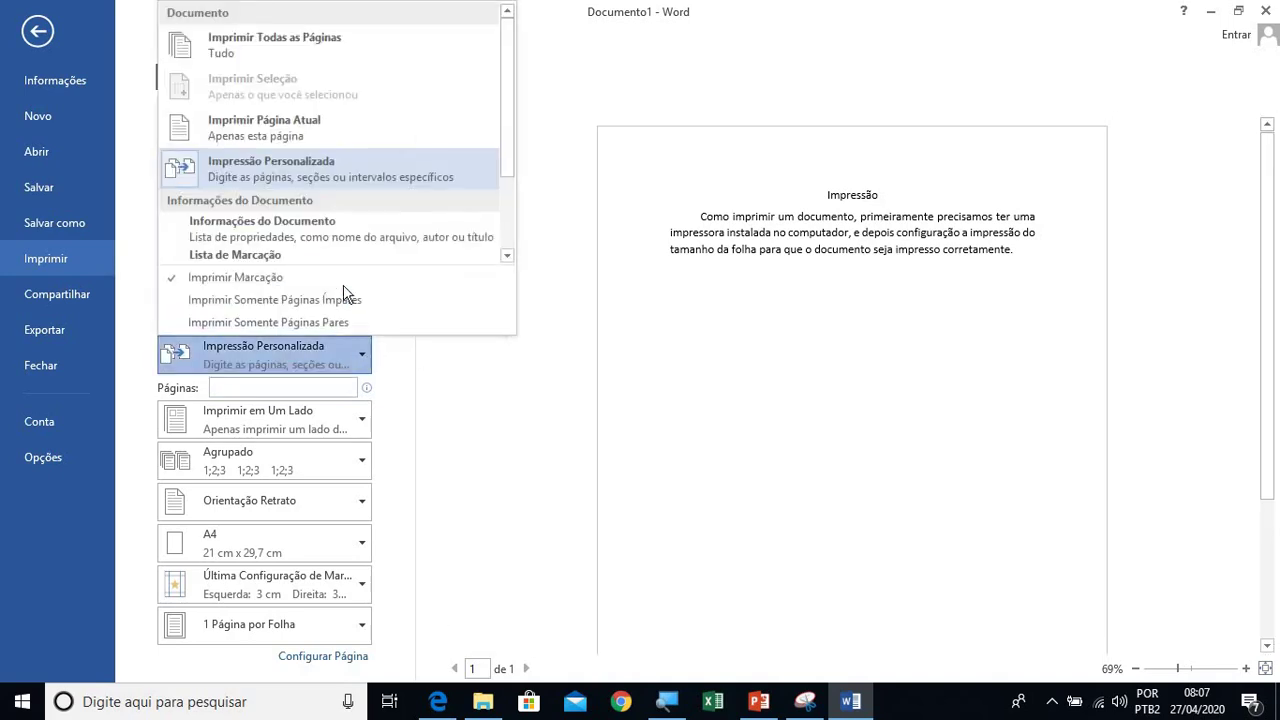
click(333, 54)
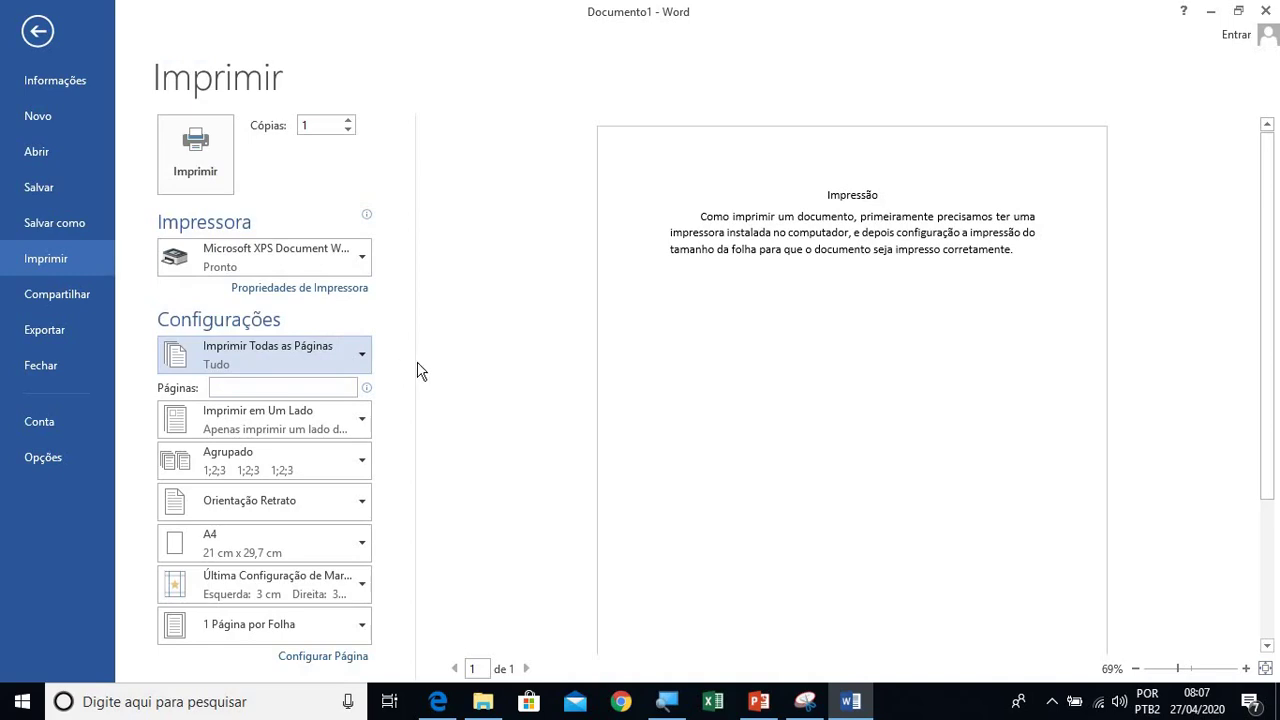
Step: Check the help for entering page numbers and set the print range to Imprimir Página Atual
click(349, 386)
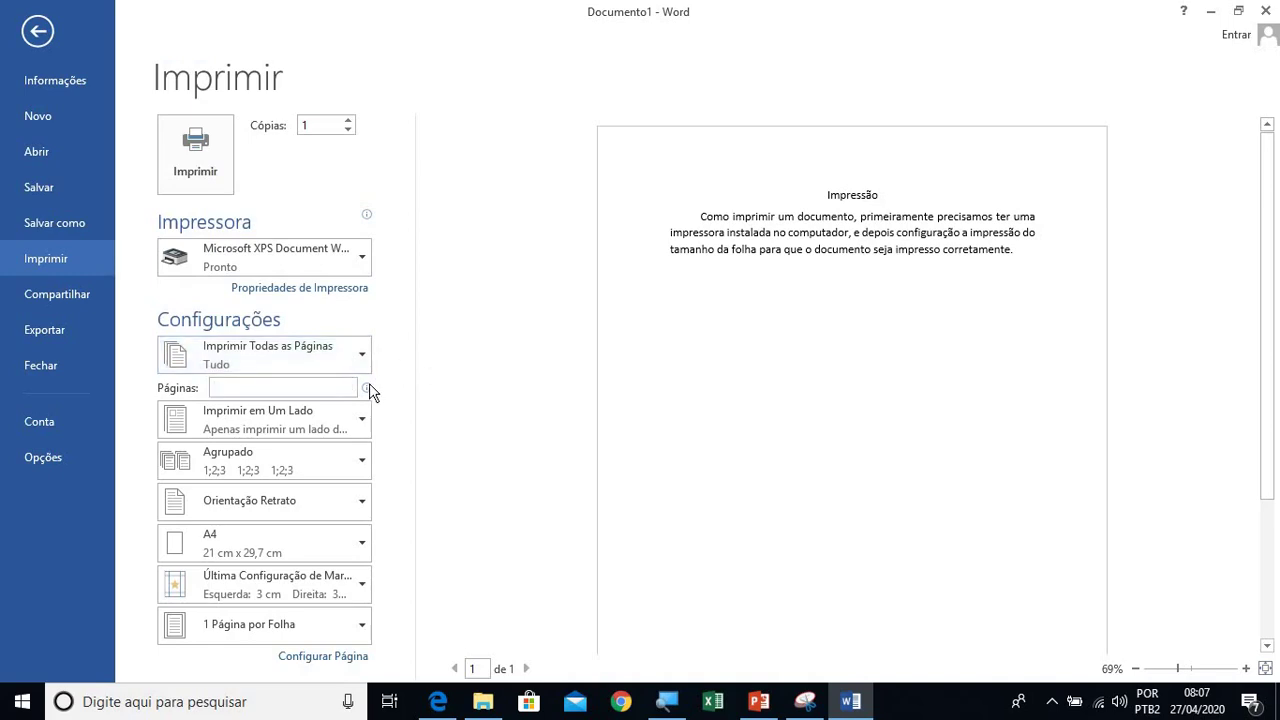
mouse_move(366, 388)
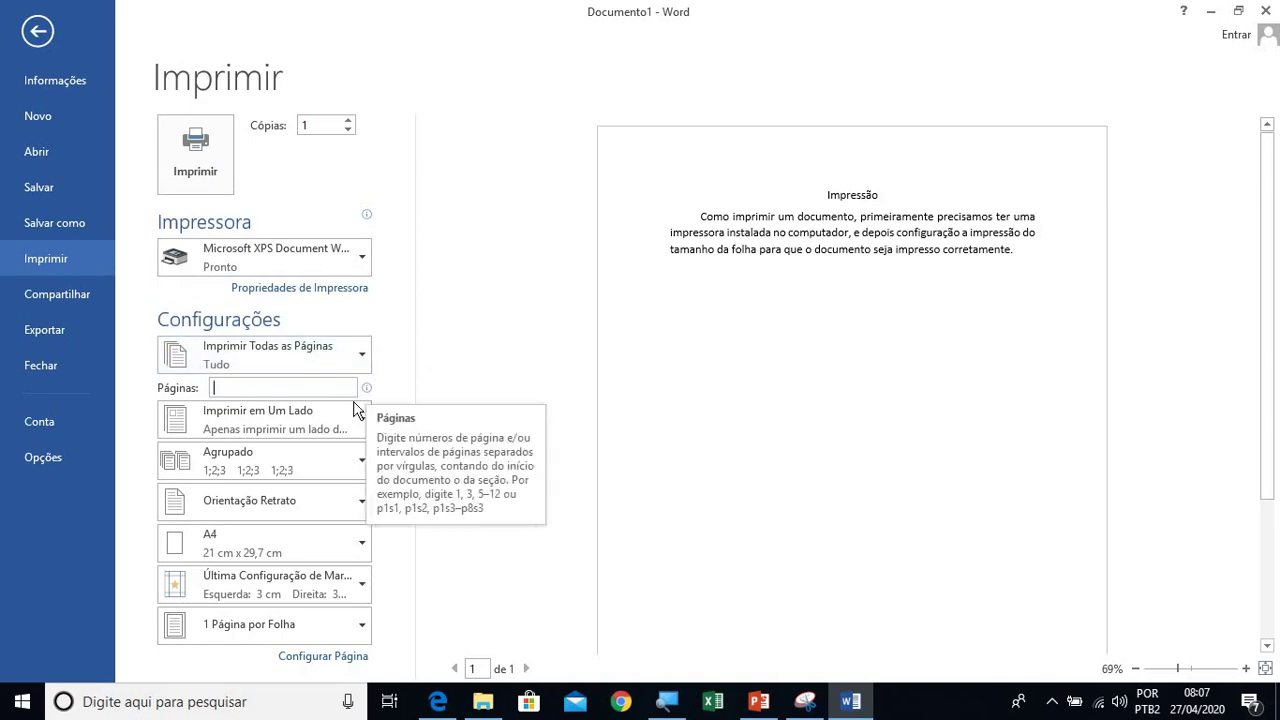
click(324, 365)
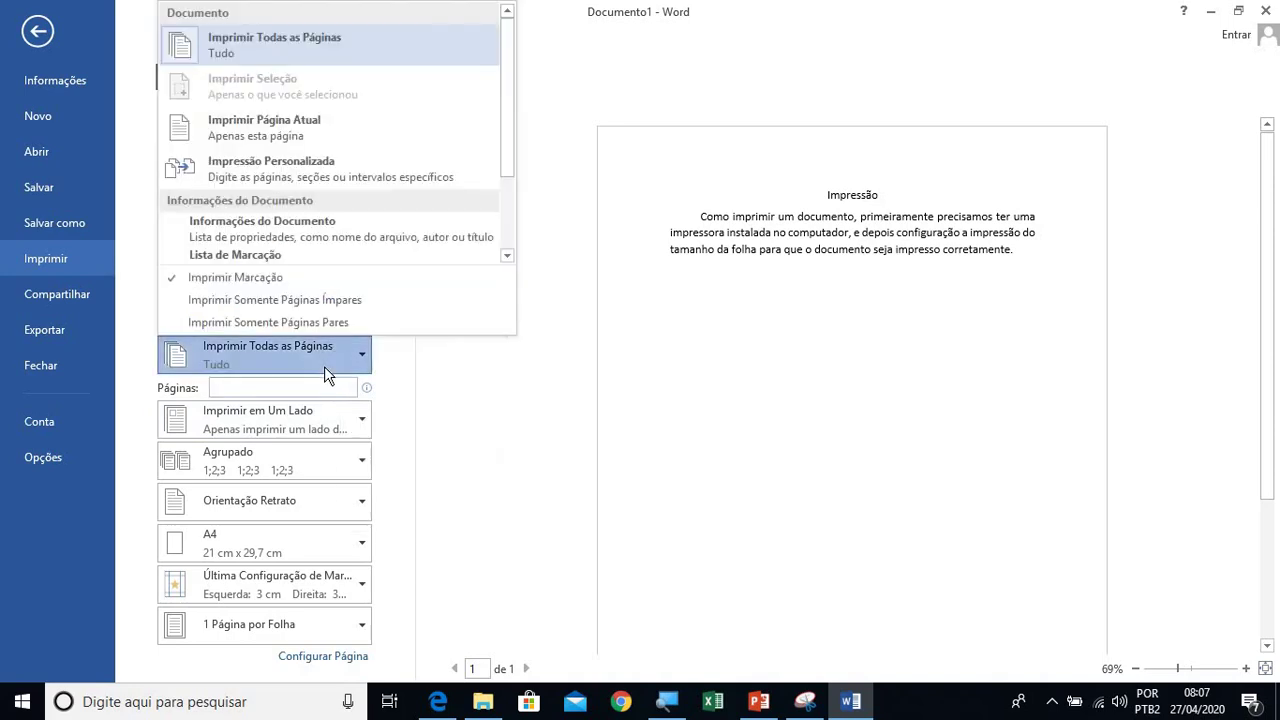
click(345, 127)
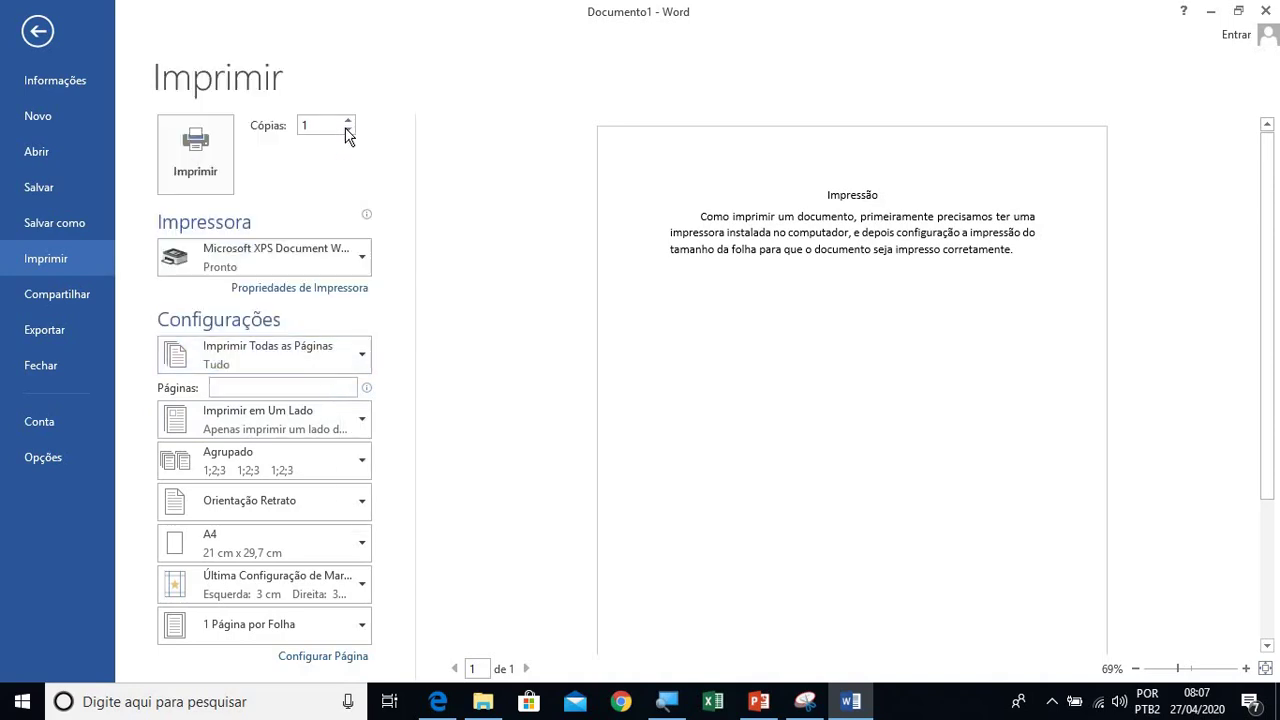
Step: Try a custom print range of page 2, clear it and return to Imprimir Todas as Páginas
click(267, 387)
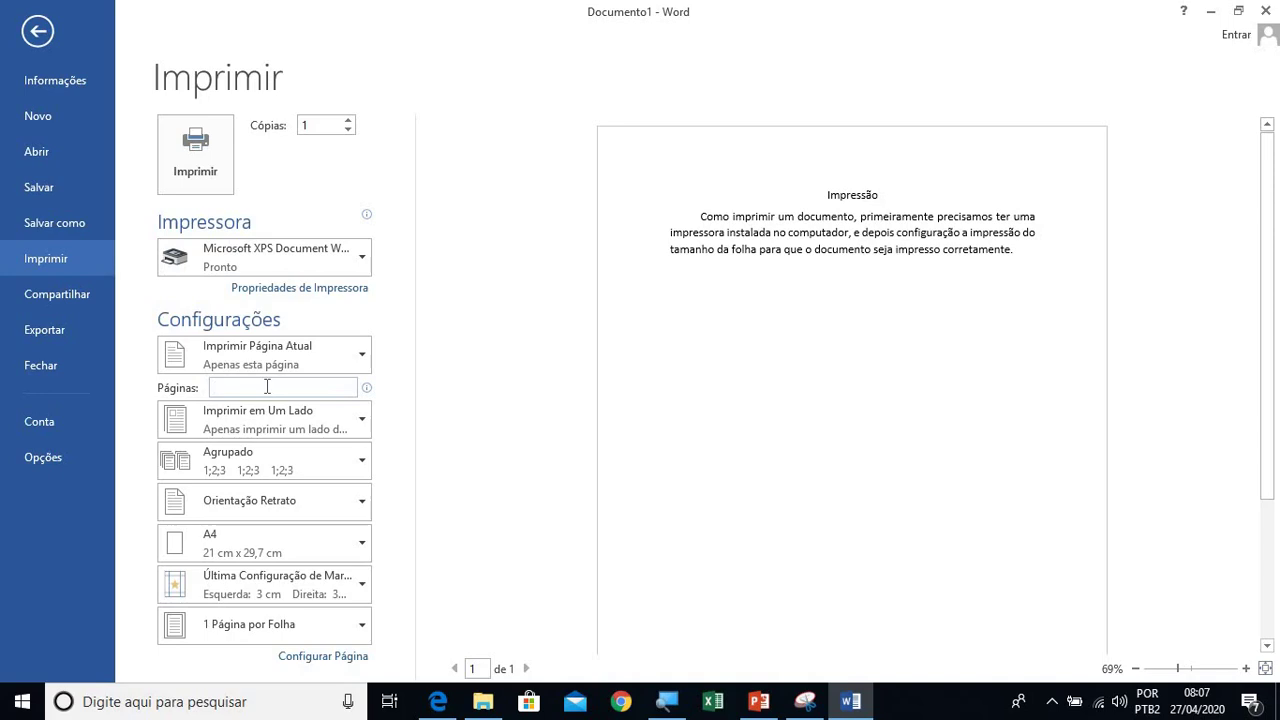
text(2)
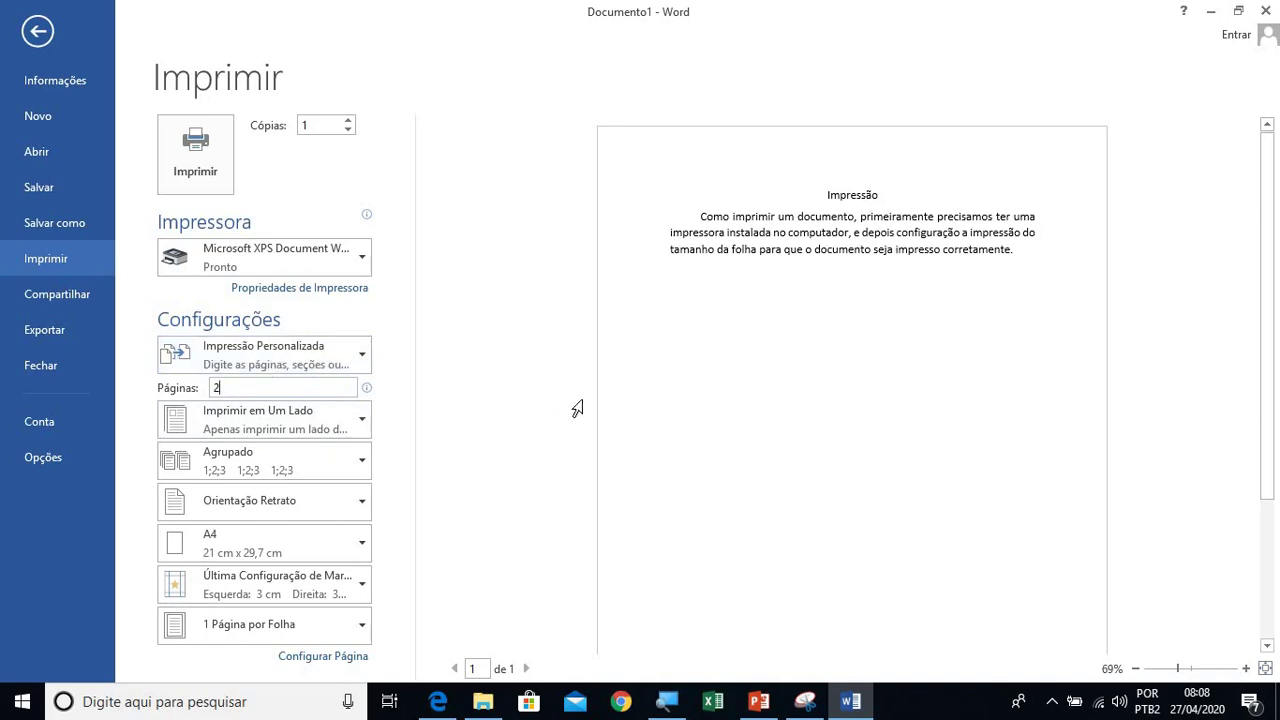
key(BackSpace)
click(341, 365)
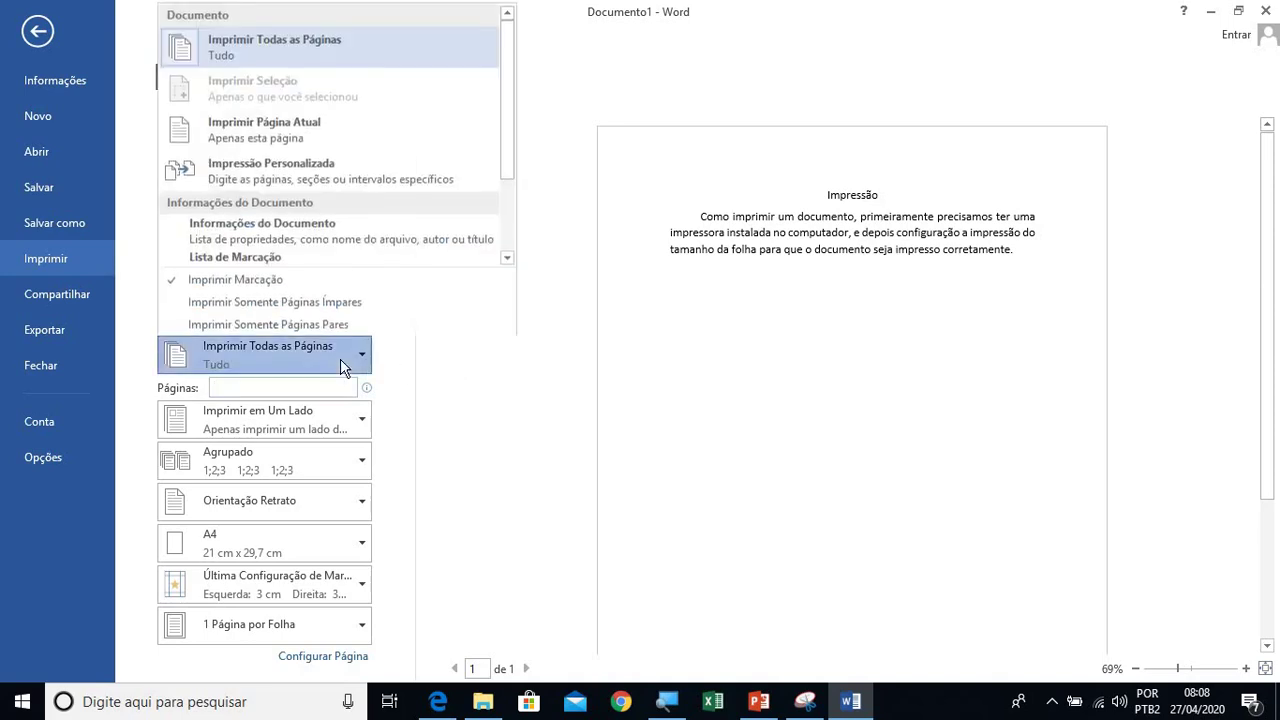
click(364, 44)
click(486, 346)
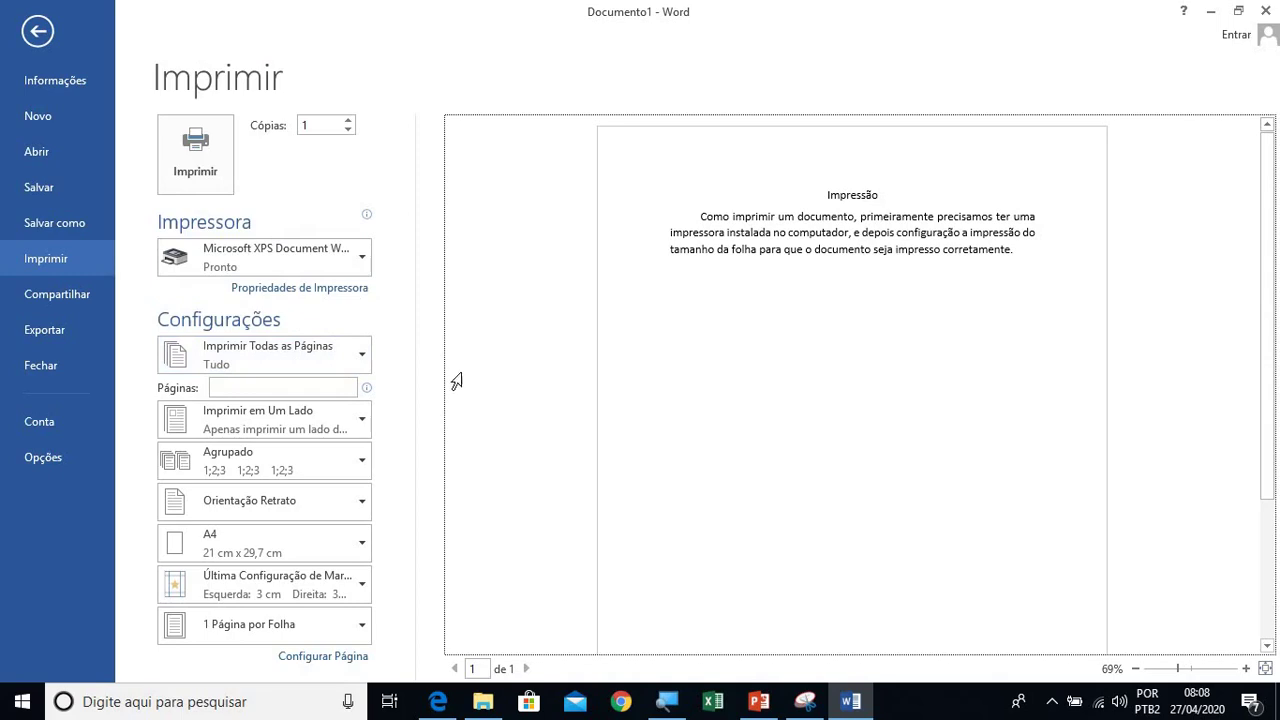
Step: Review the print range options and the choices for printing on one or both sides
click(348, 357)
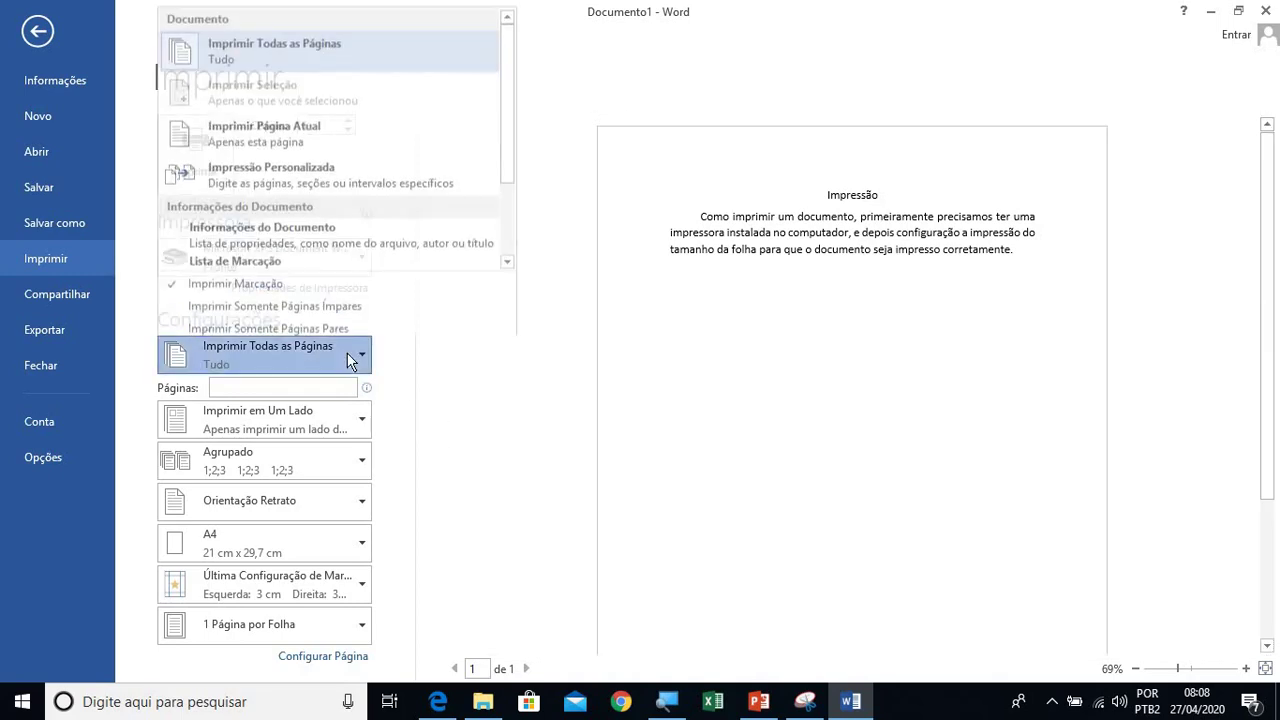
click(445, 417)
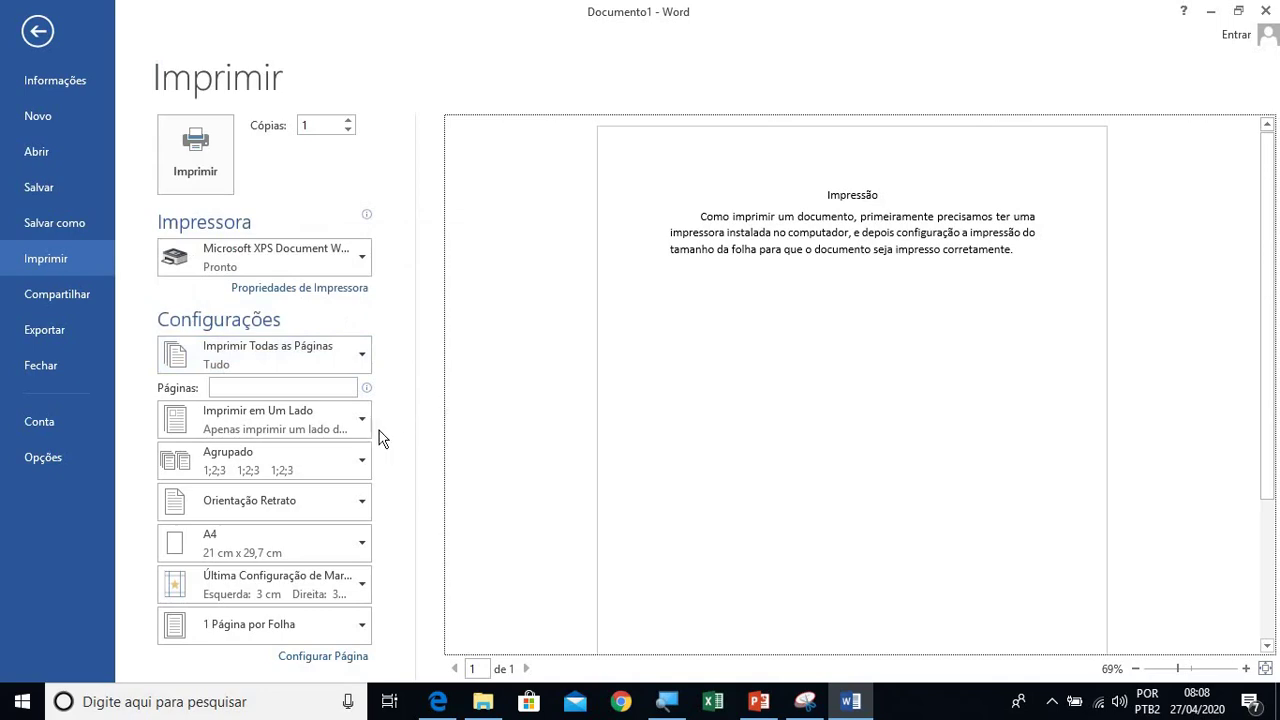
click(290, 433)
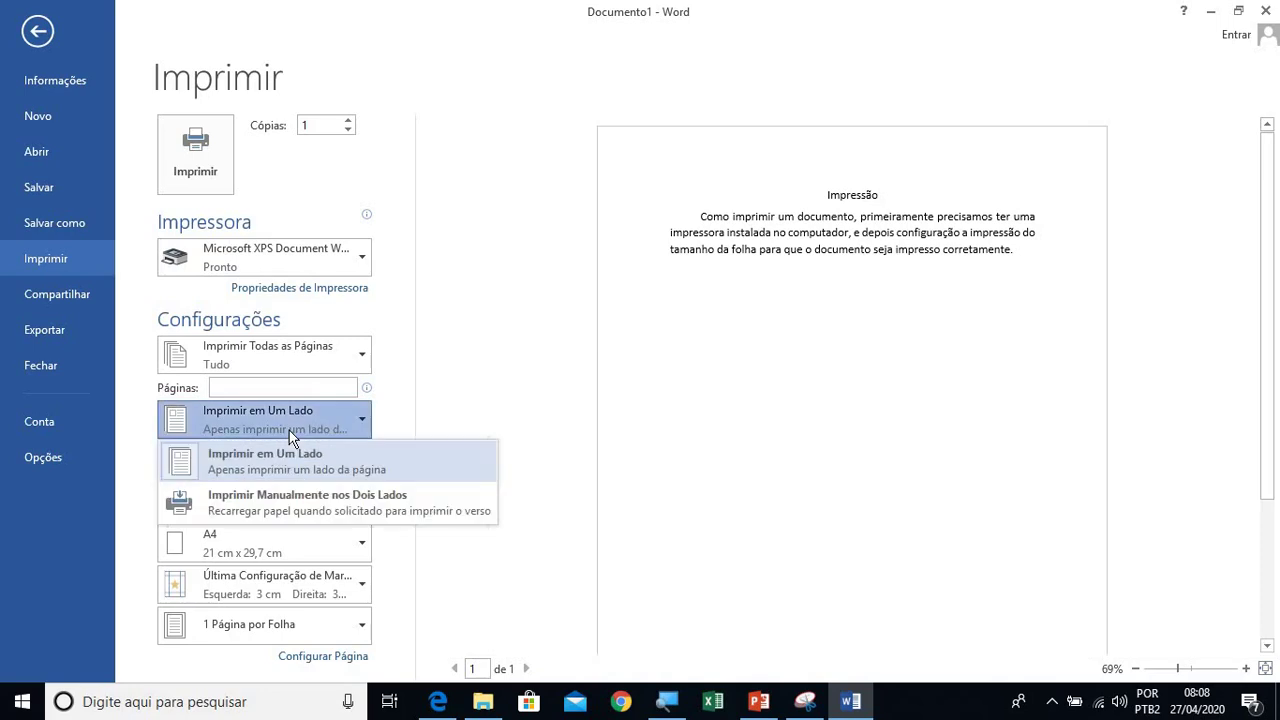
click(291, 437)
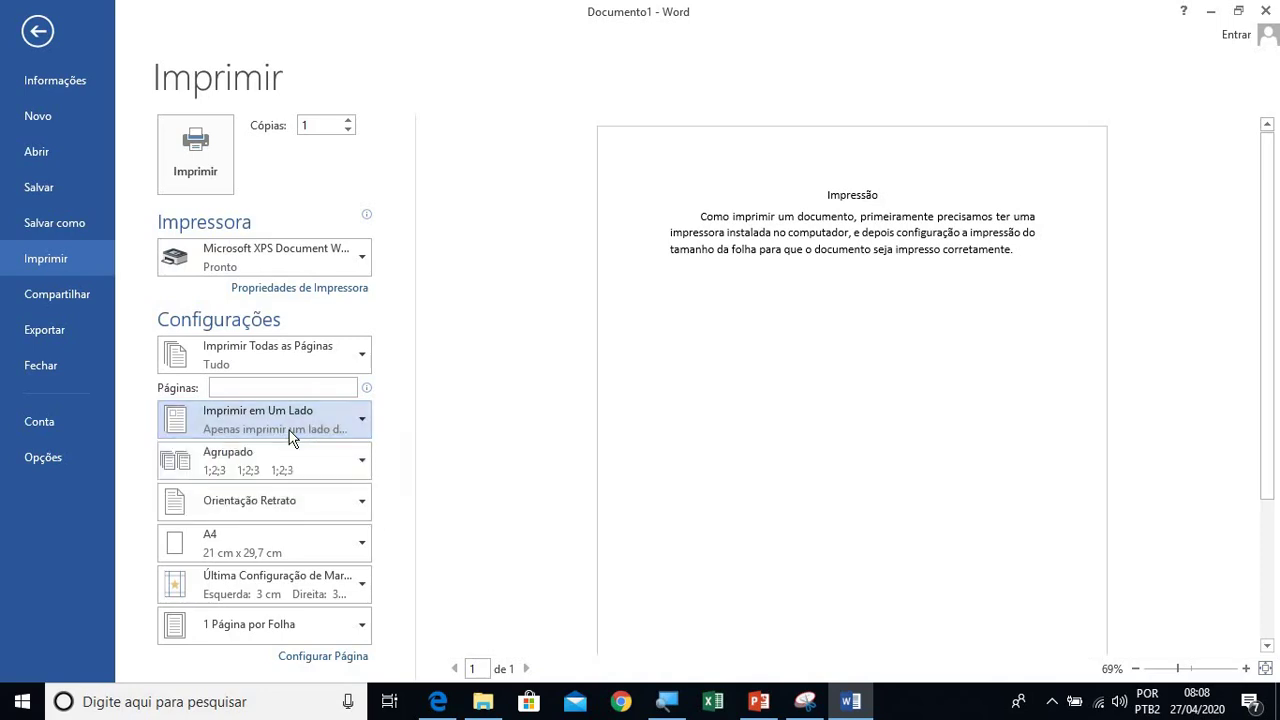
Step: Set the number of print copies to 4
click(349, 120)
click(349, 120)
click(349, 120)
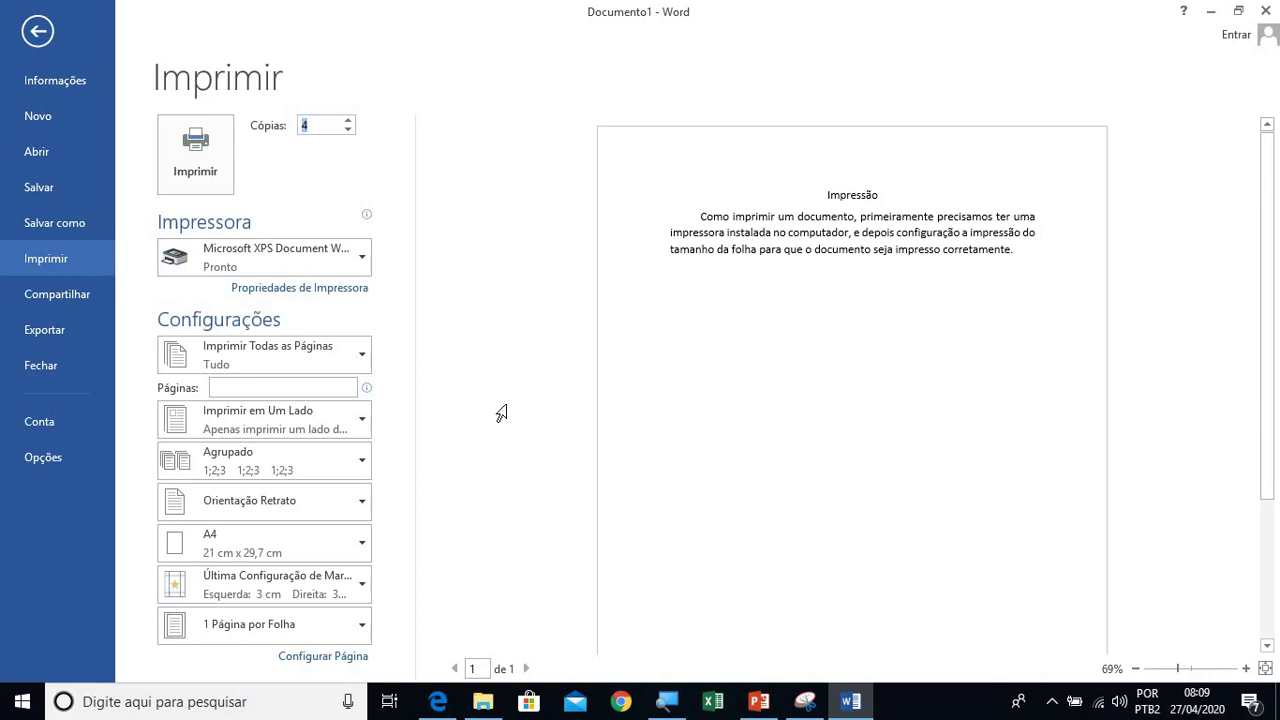
Step: Examine the manual two-sided printing option and the available collation options
click(342, 430)
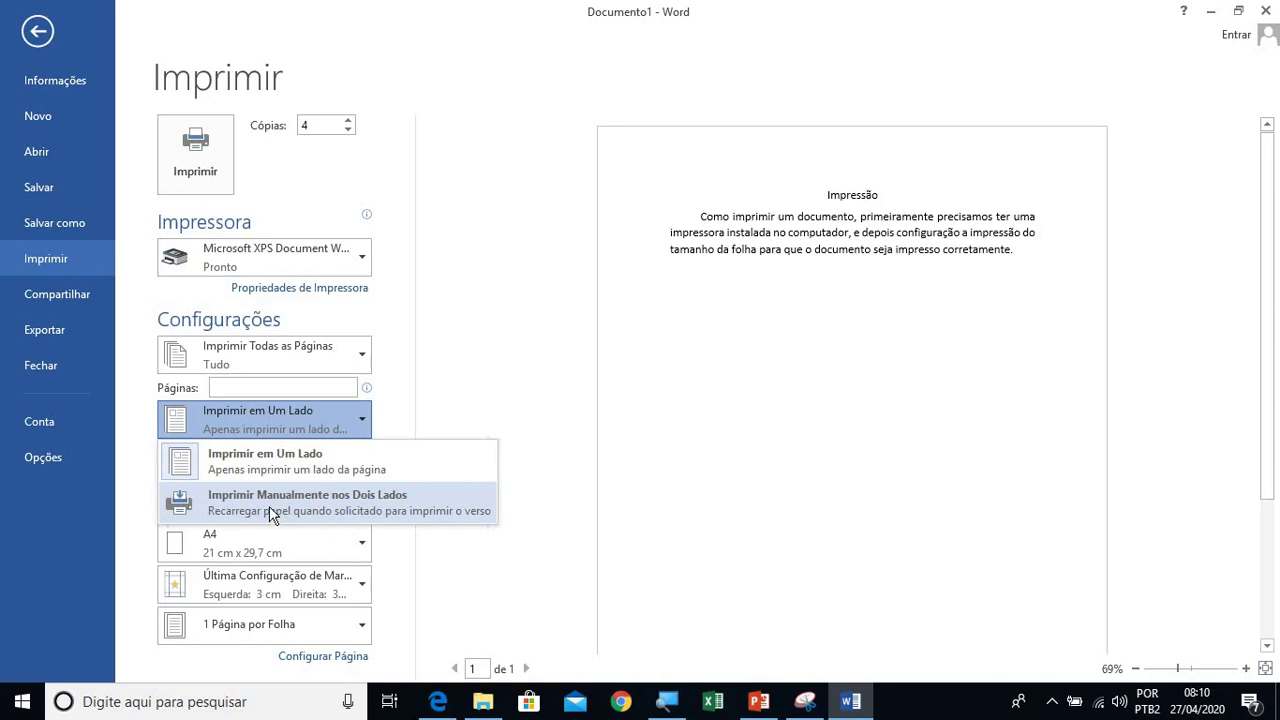
click(383, 424)
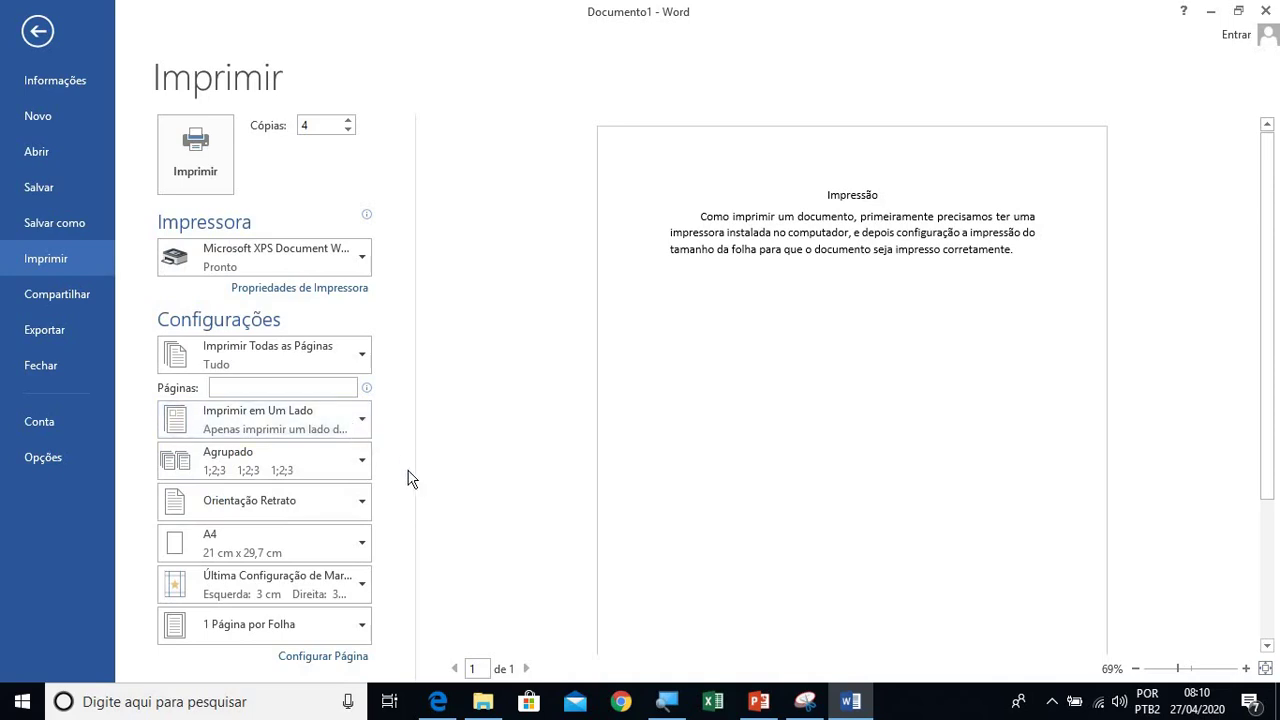
click(362, 462)
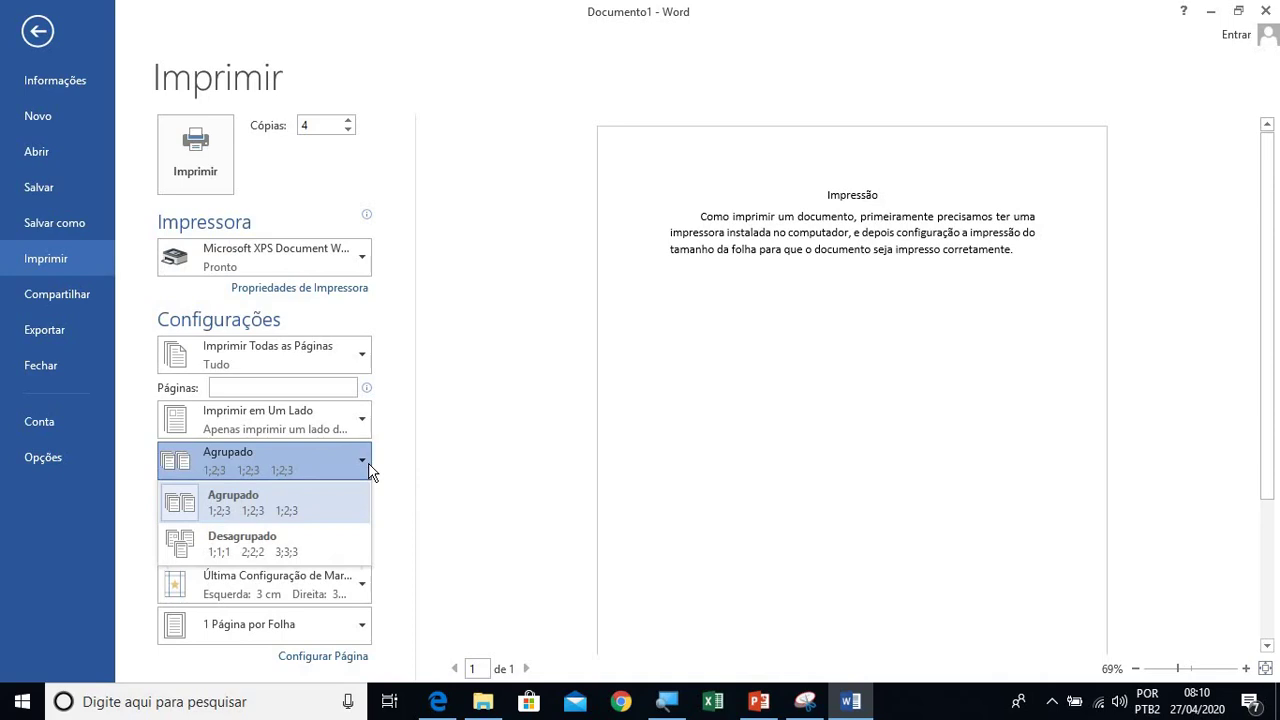
click(368, 472)
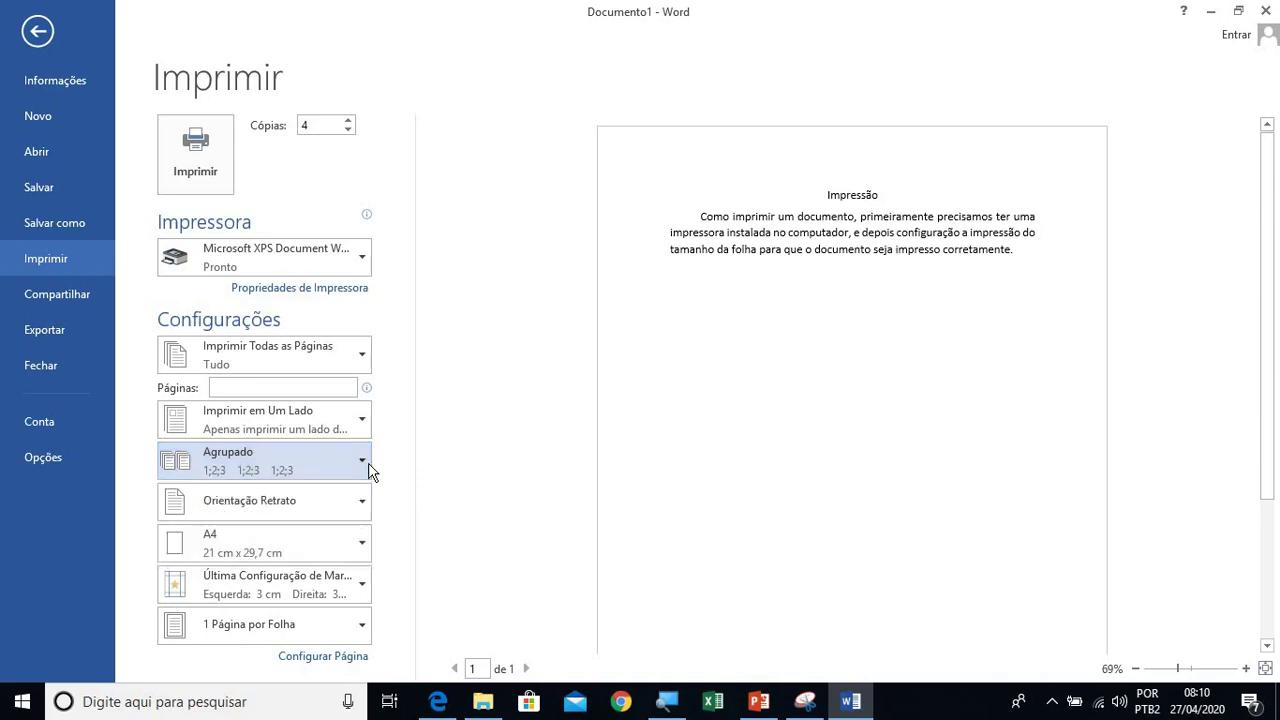
Step: Switch the collation to Desagrupado and back to Agrupado, and review its options again
click(366, 470)
click(292, 552)
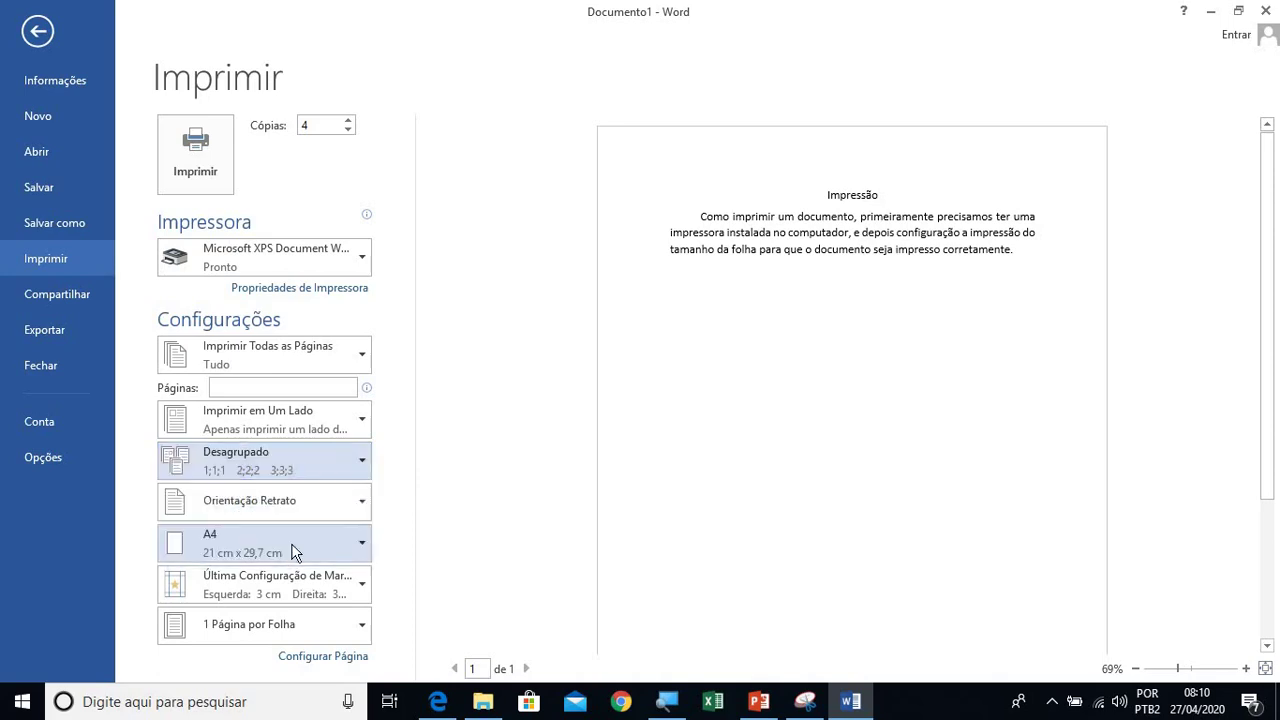
click(335, 470)
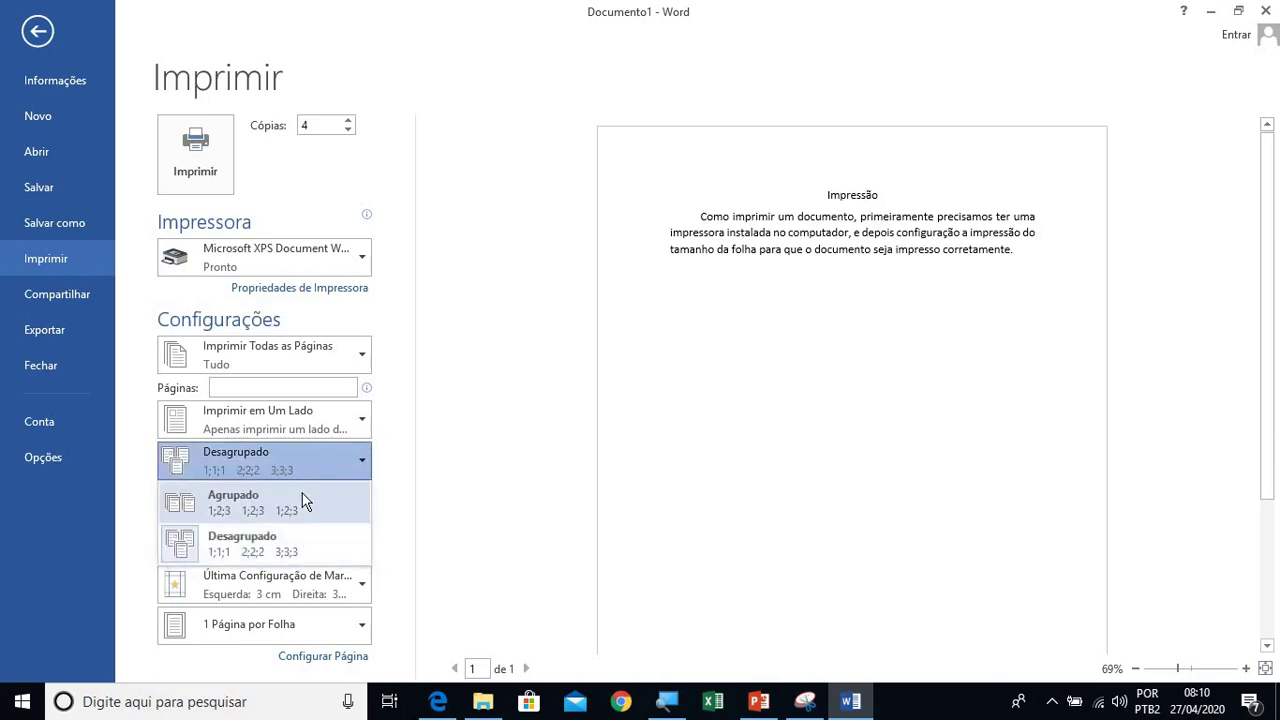
click(305, 495)
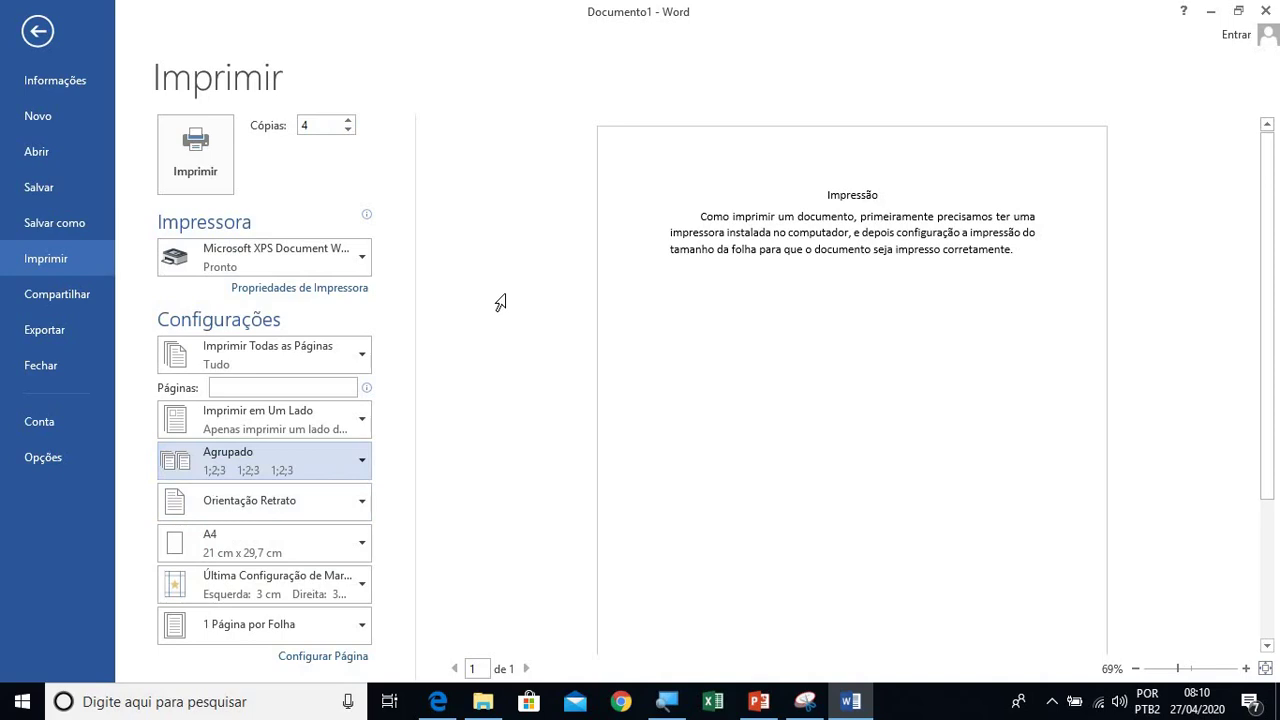
click(364, 466)
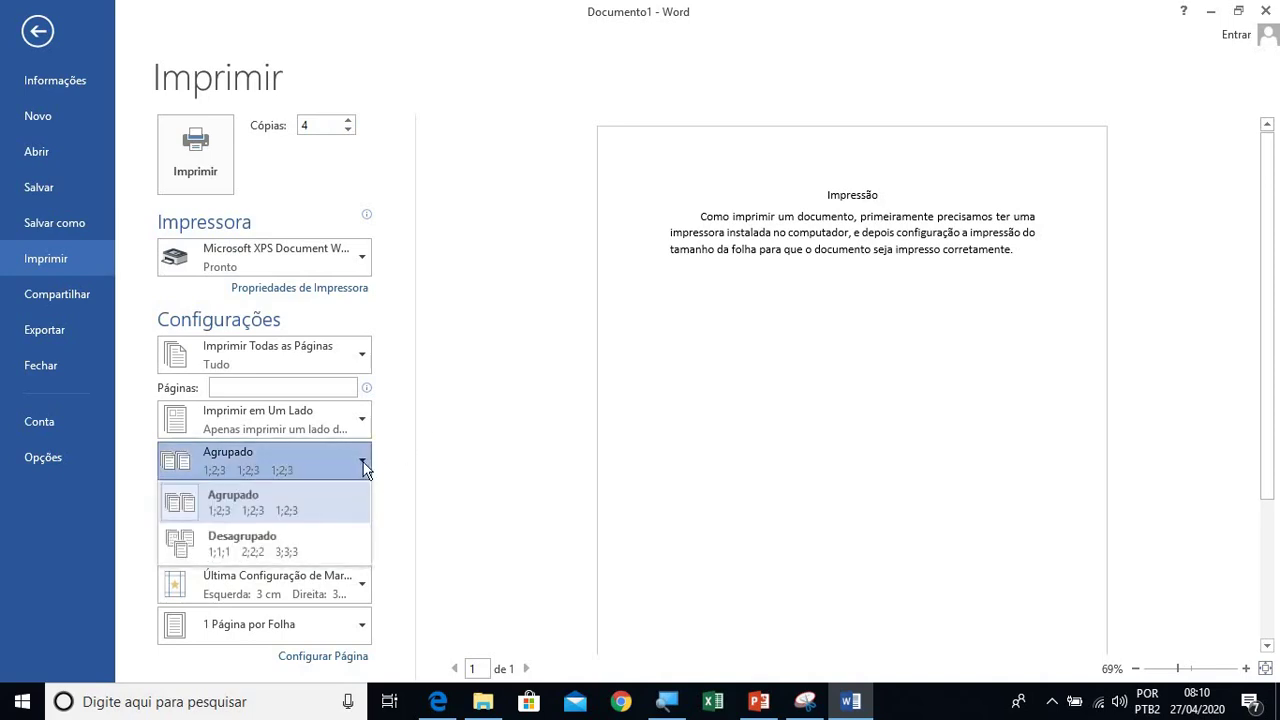
click(364, 466)
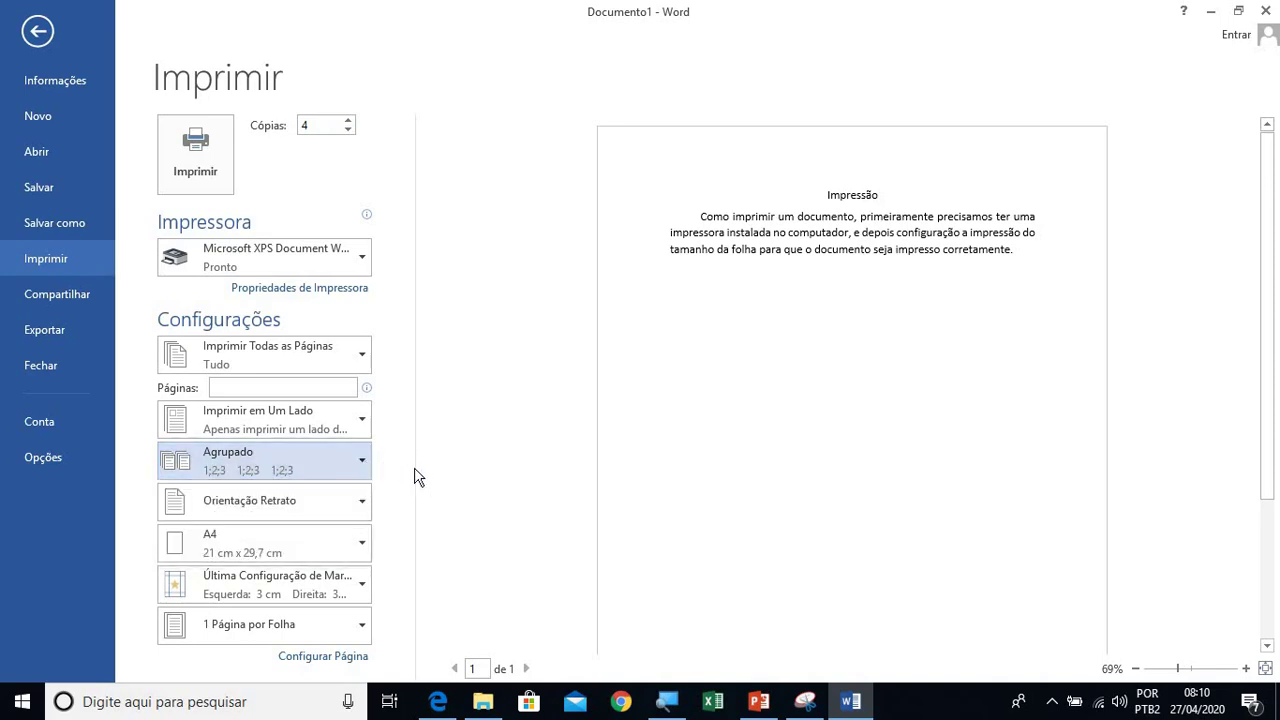
Step: Review the page orientation options and change the orientation to Orientação Paisagem
click(357, 506)
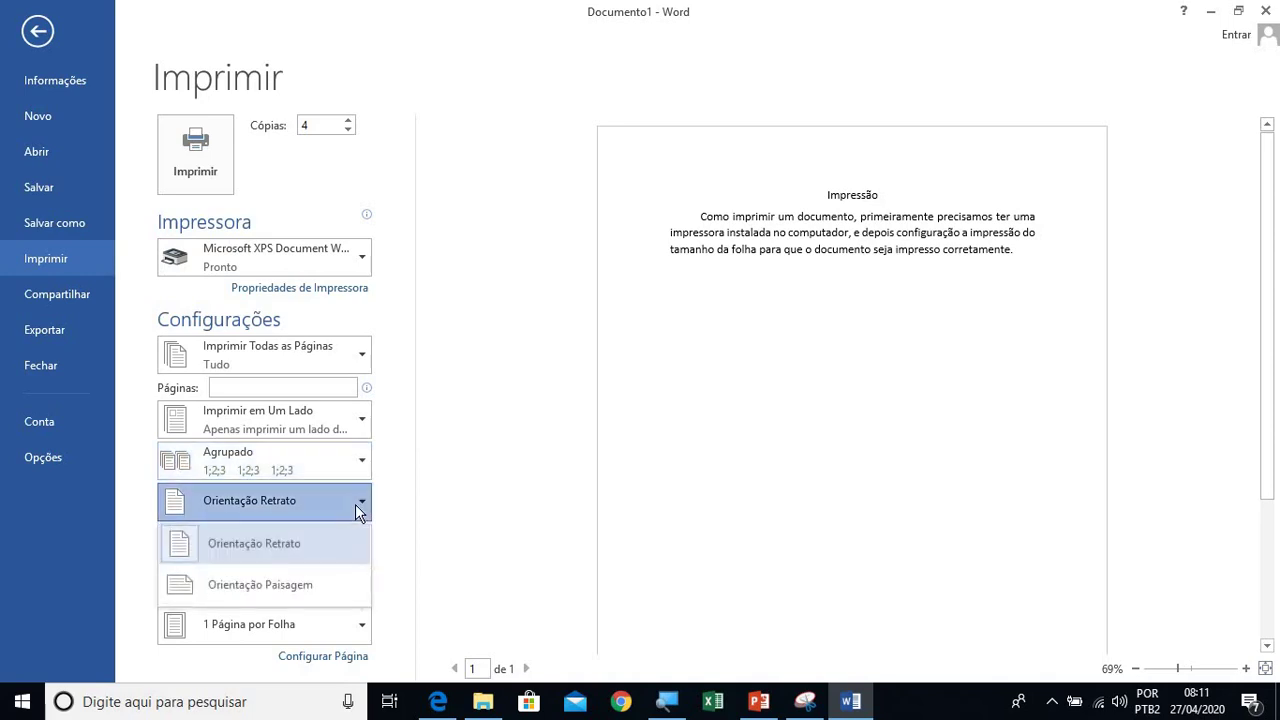
click(357, 504)
click(355, 504)
click(330, 550)
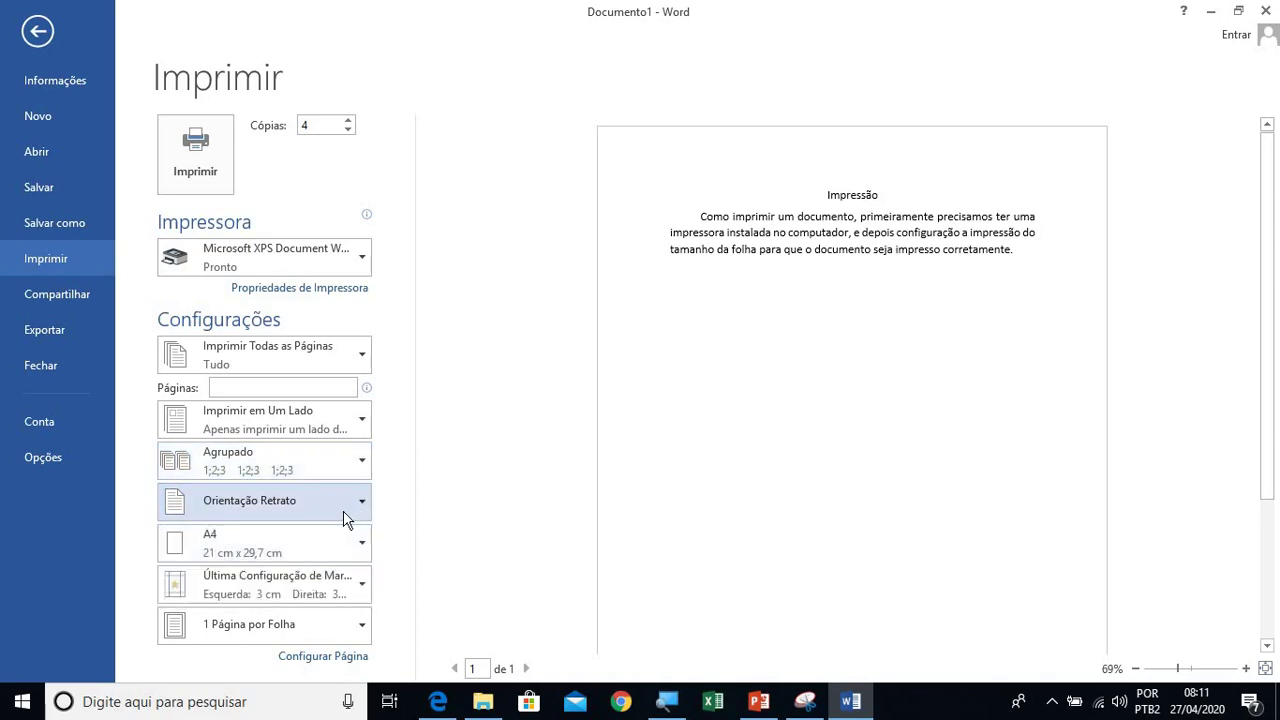
click(346, 515)
click(293, 588)
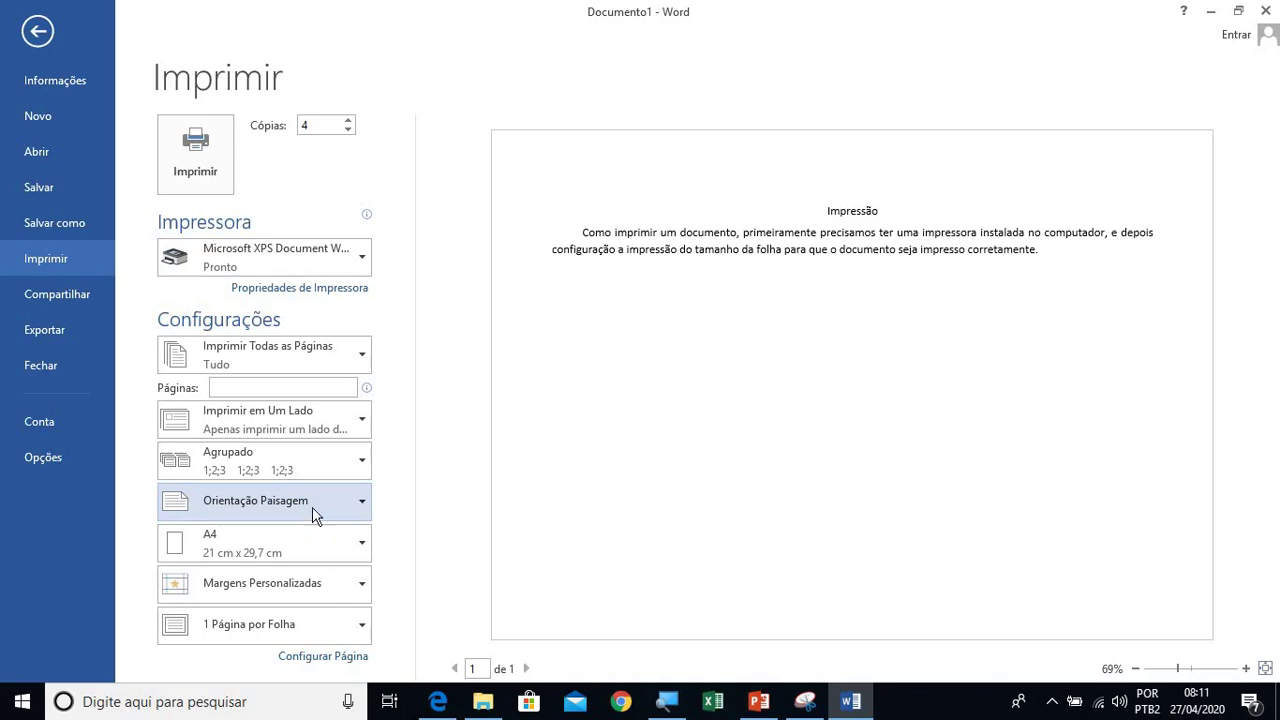
Step: Alternate the page orientation between Retrato and Paisagem to compare the previews, finishing with Orientação Retrato
click(325, 516)
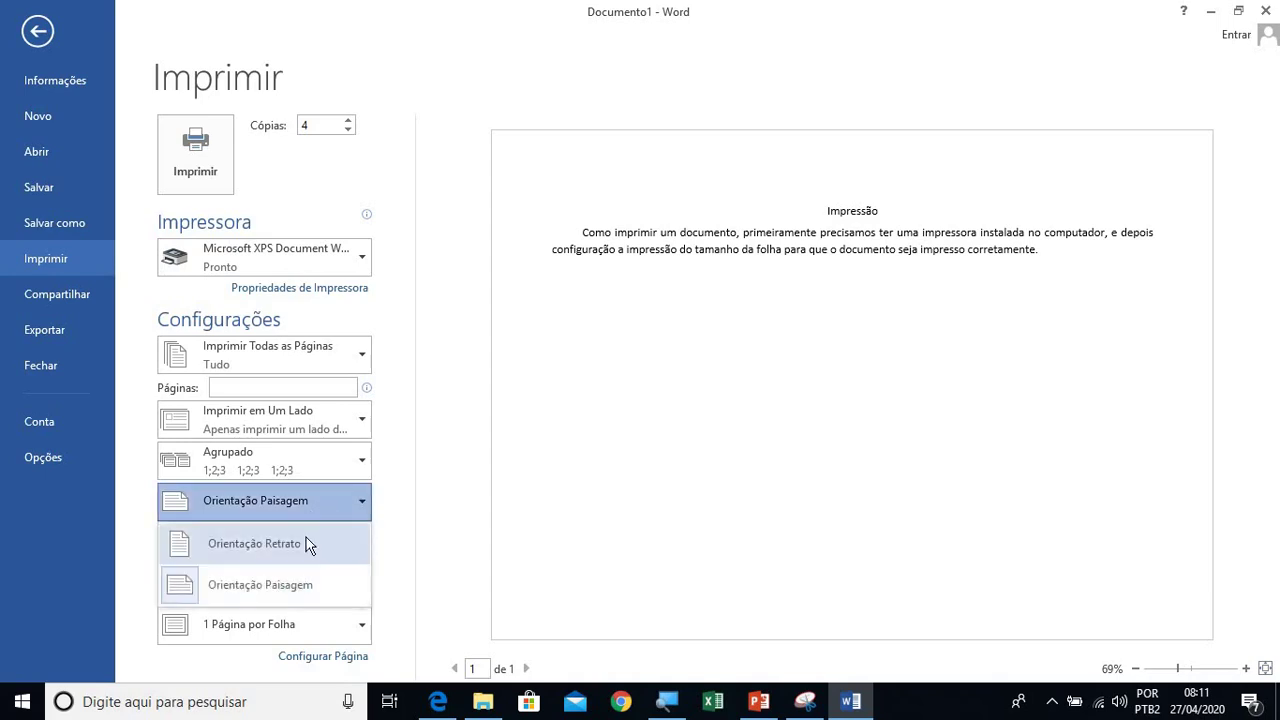
click(306, 543)
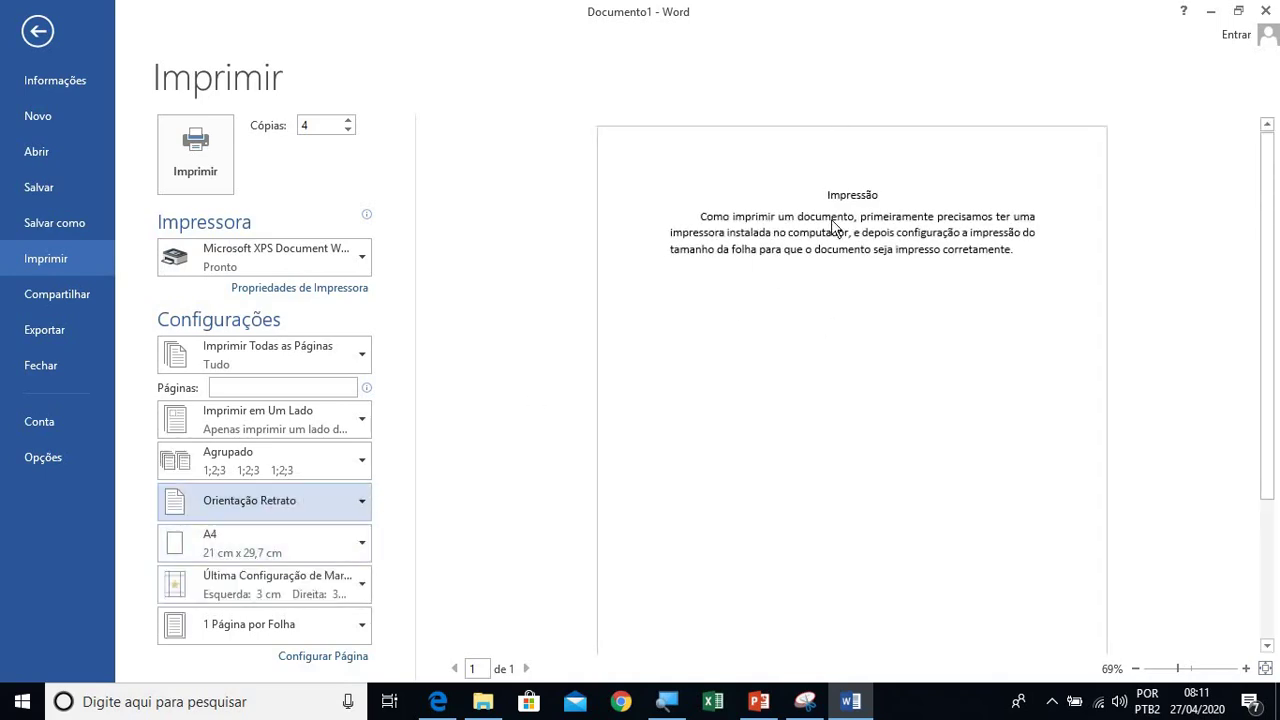
click(308, 519)
click(295, 573)
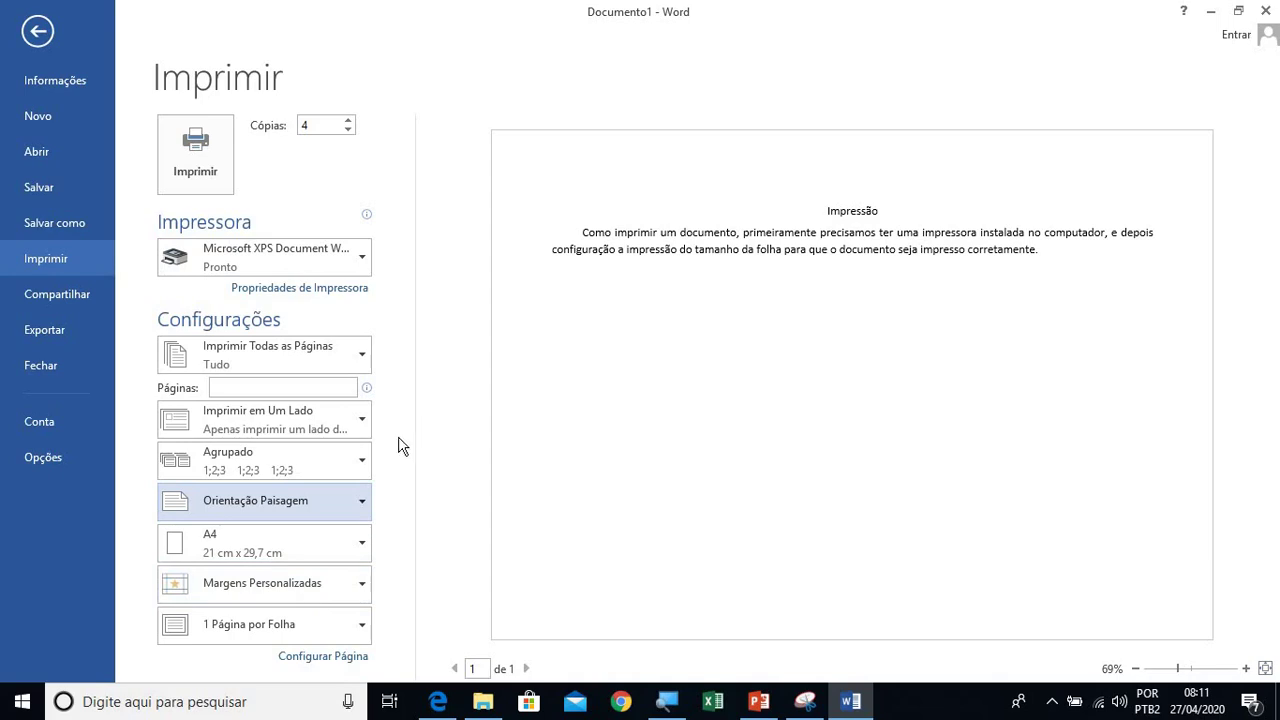
click(320, 515)
click(302, 560)
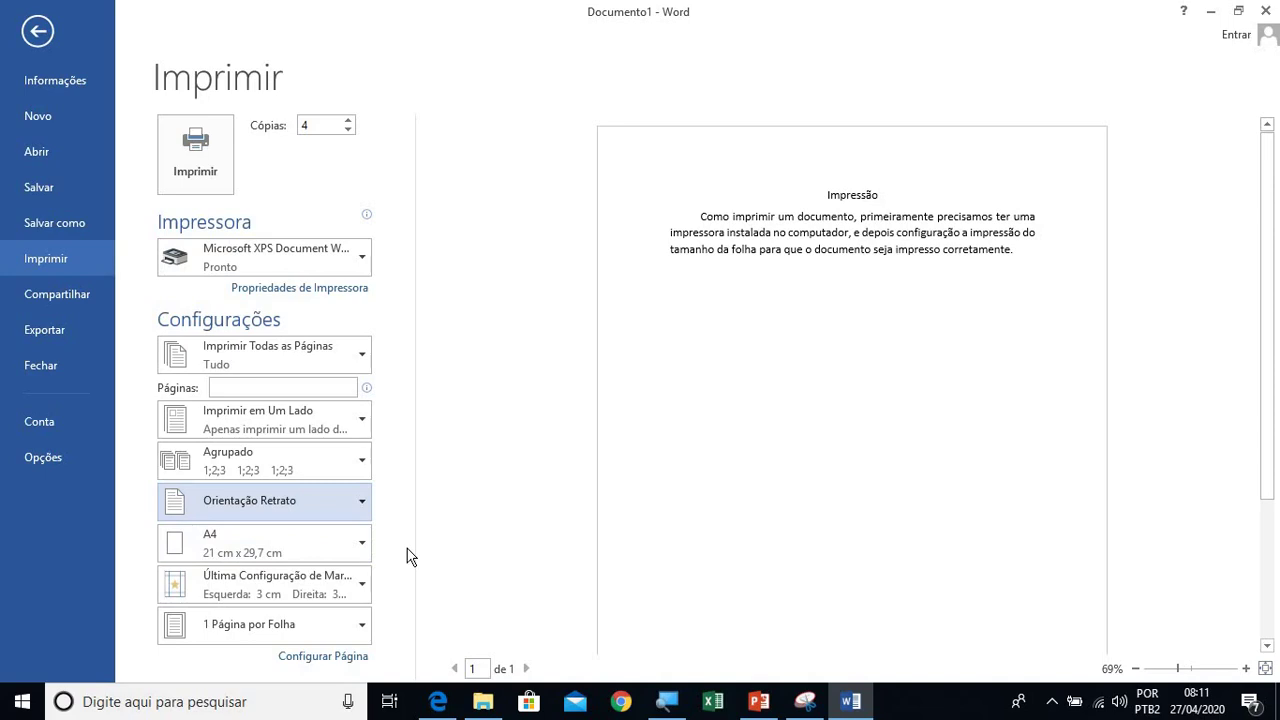
Step: Examine the paper sizes available for printing
click(355, 544)
click(355, 544)
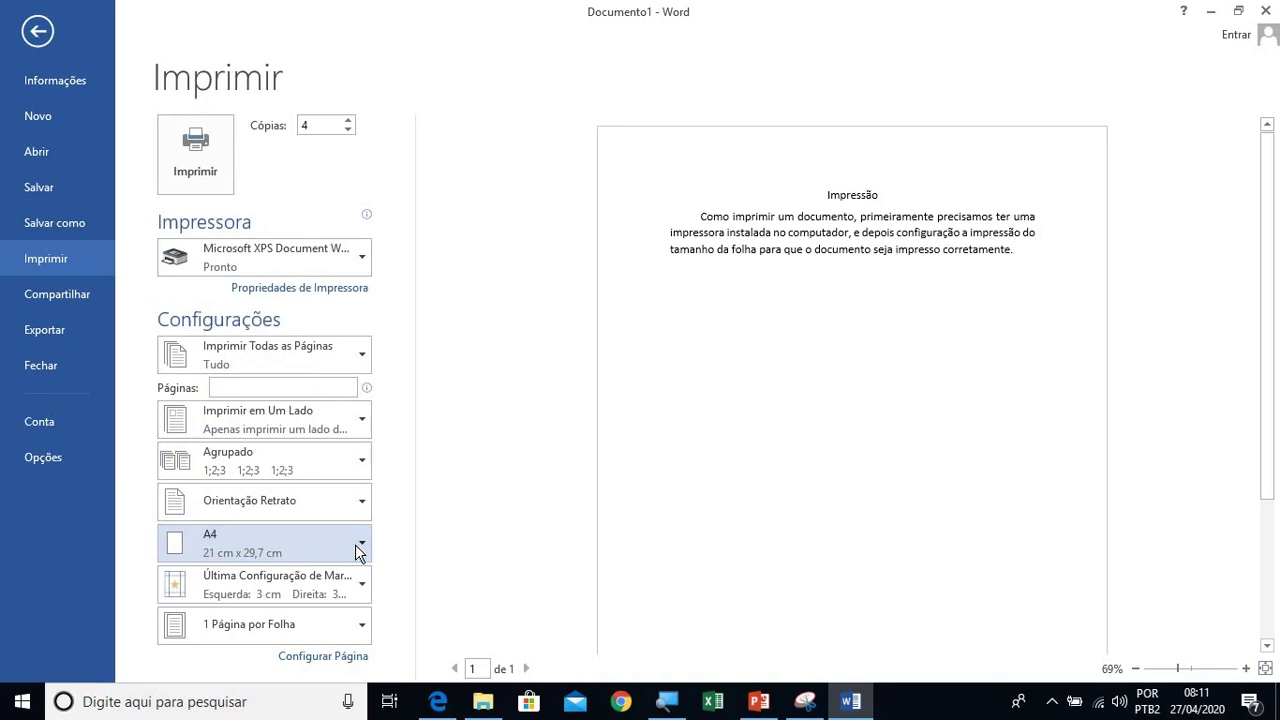
click(355, 544)
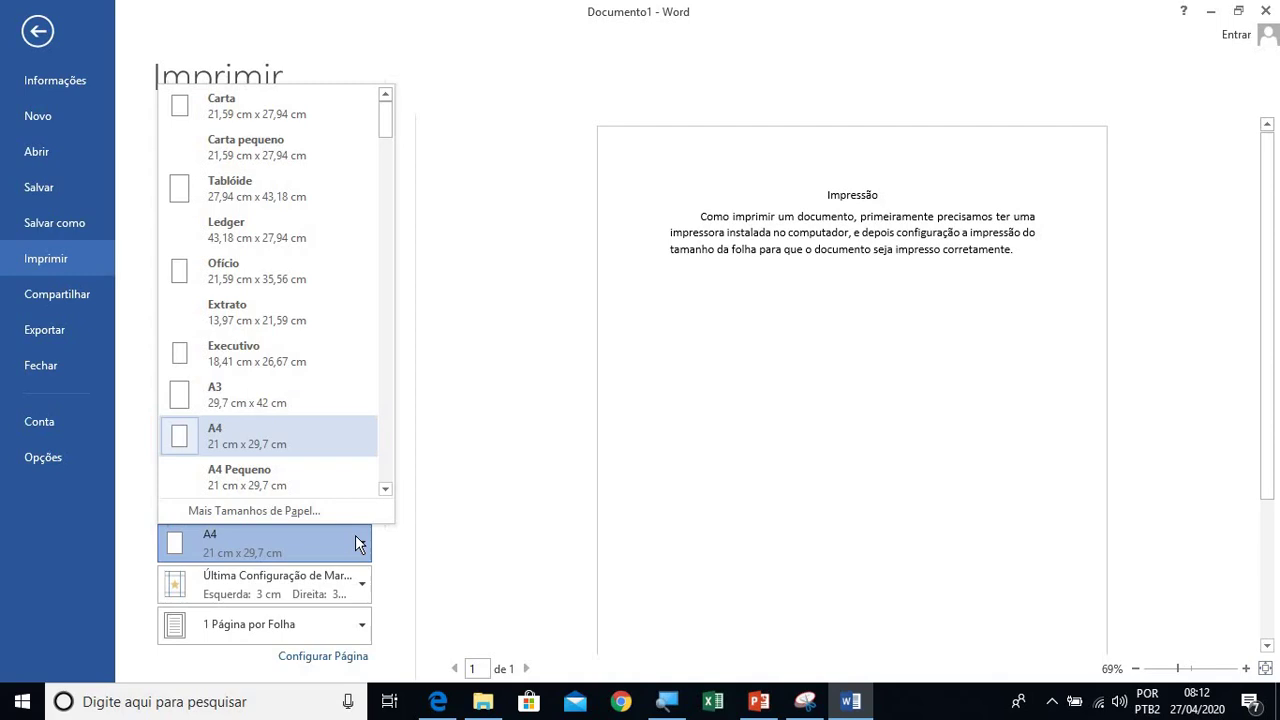
click(358, 542)
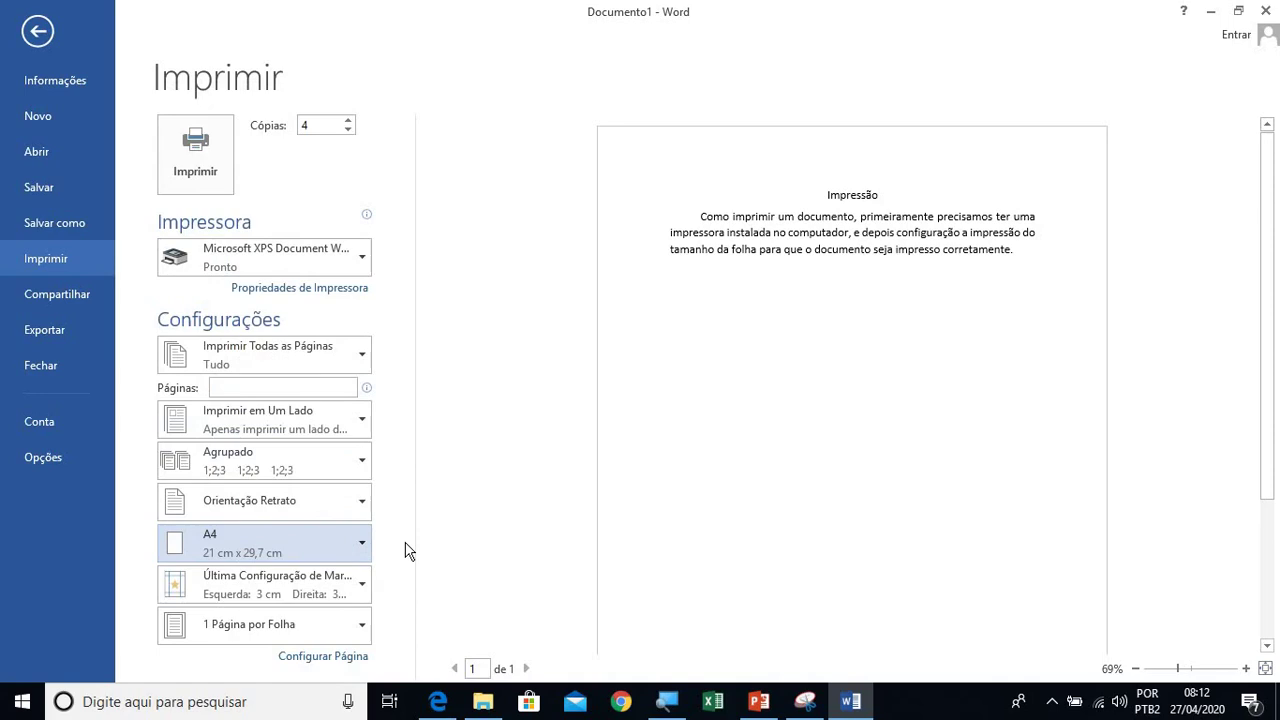
Step: Try the Carta pequeno paper size and switch to A3 to compare their previews
click(278, 548)
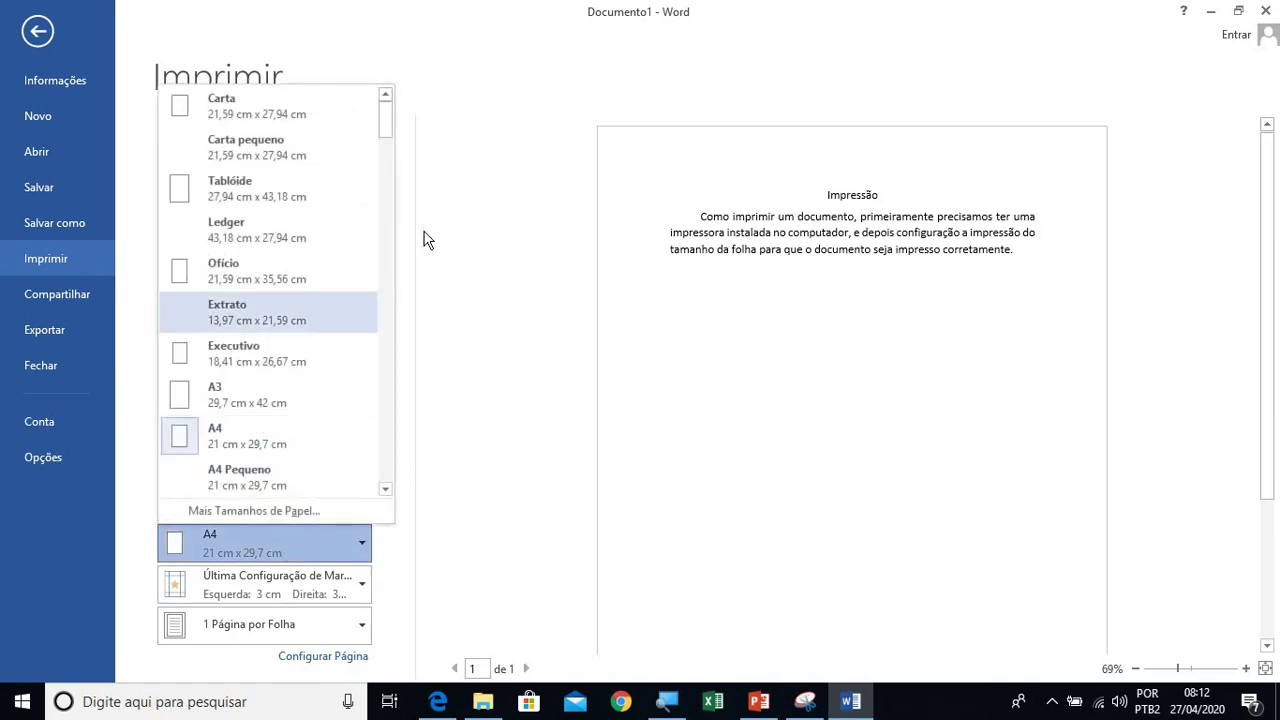
click(320, 149)
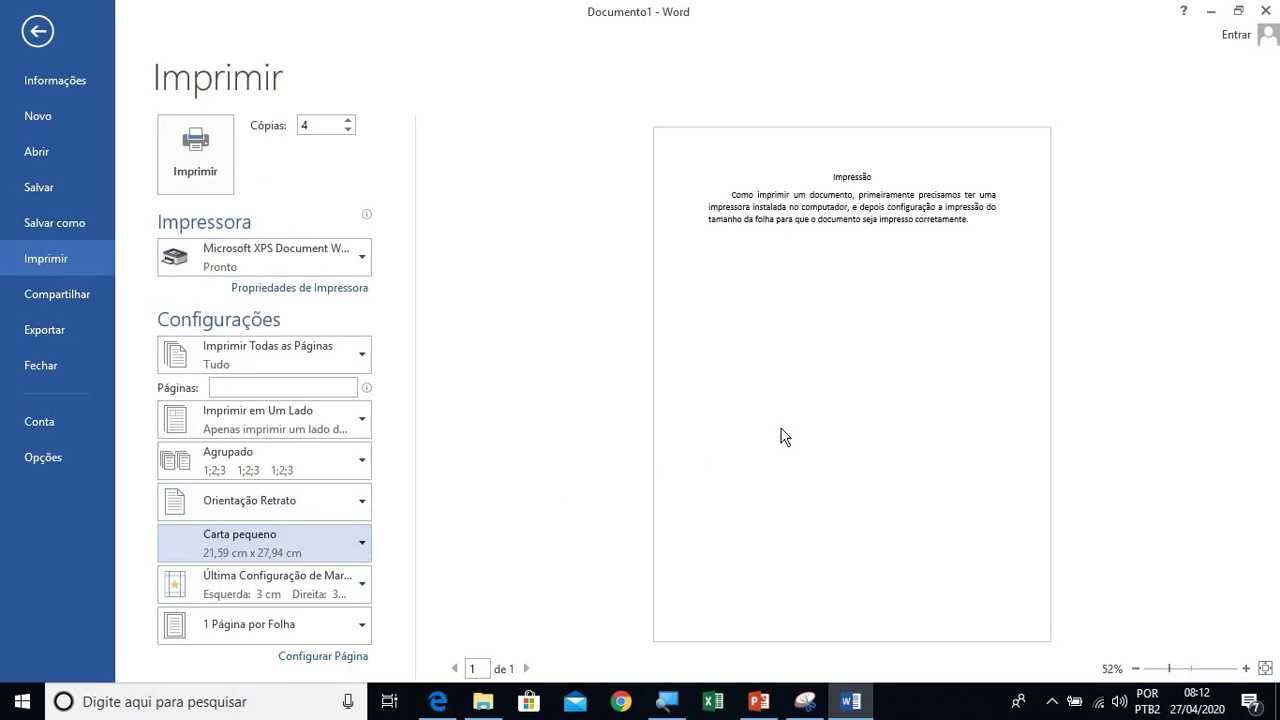
click(331, 543)
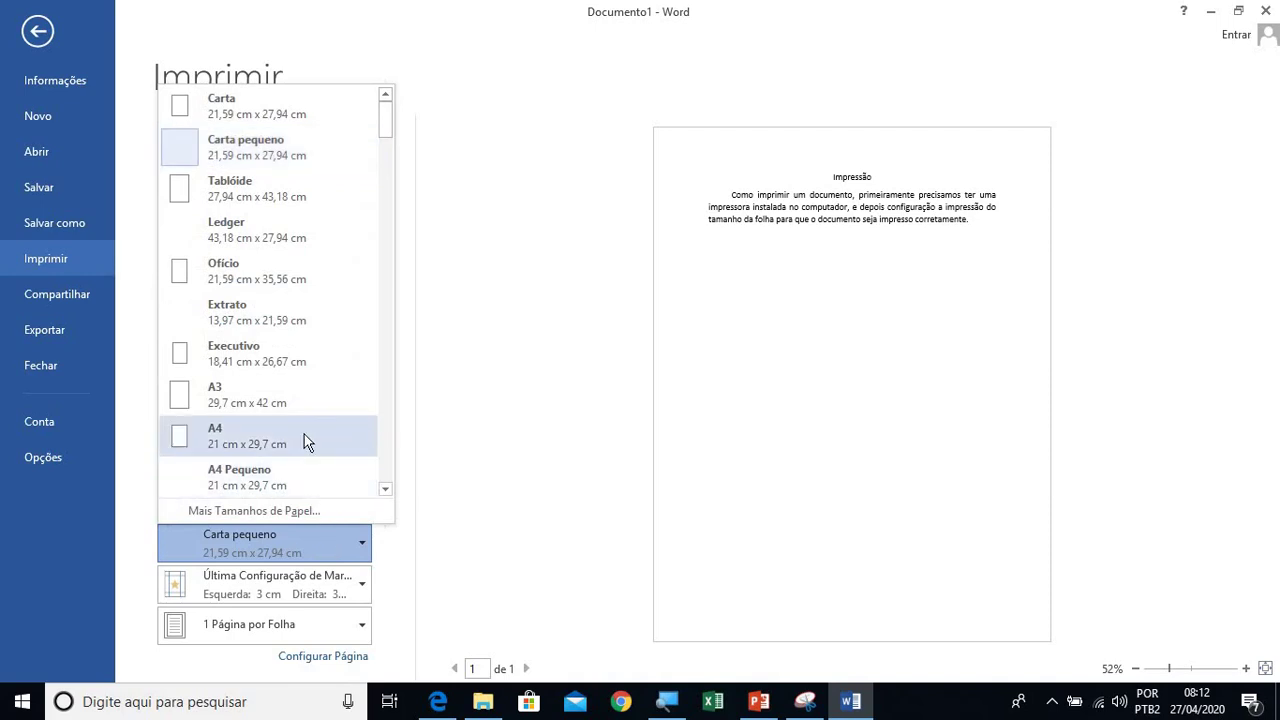
click(289, 402)
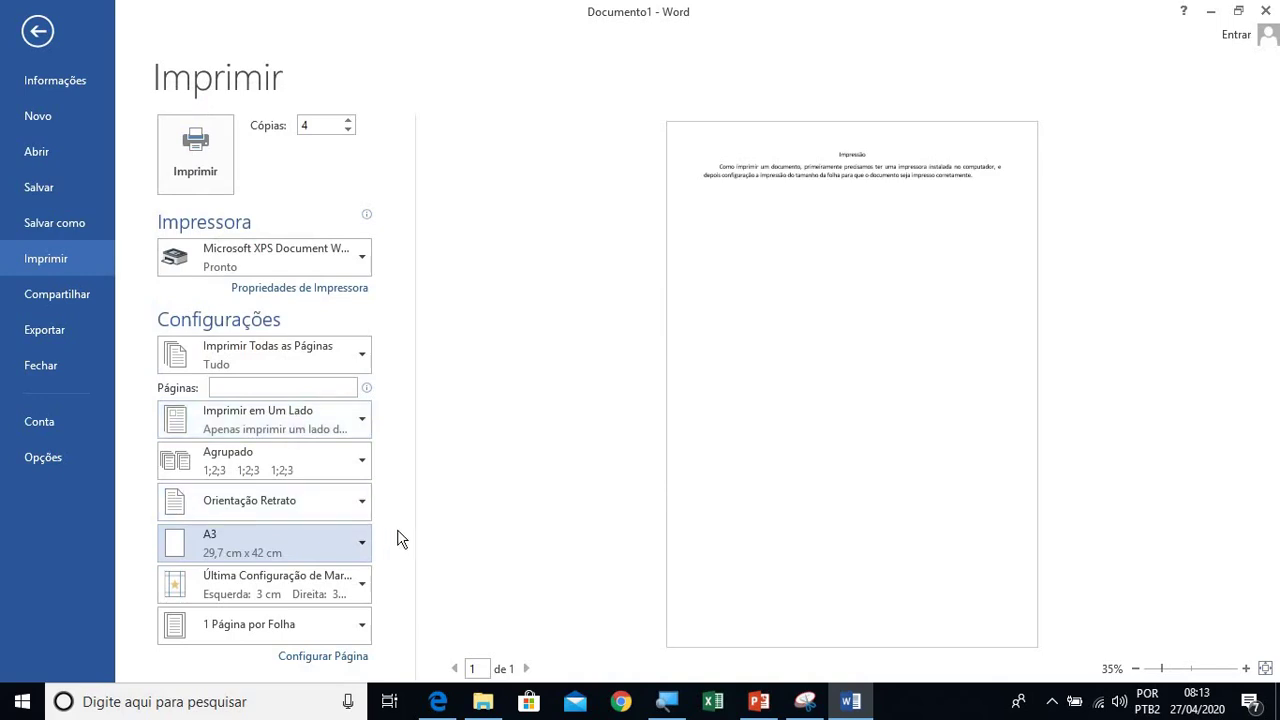
Step: Try the A4 Pequeno paper size and switch to A5
click(353, 548)
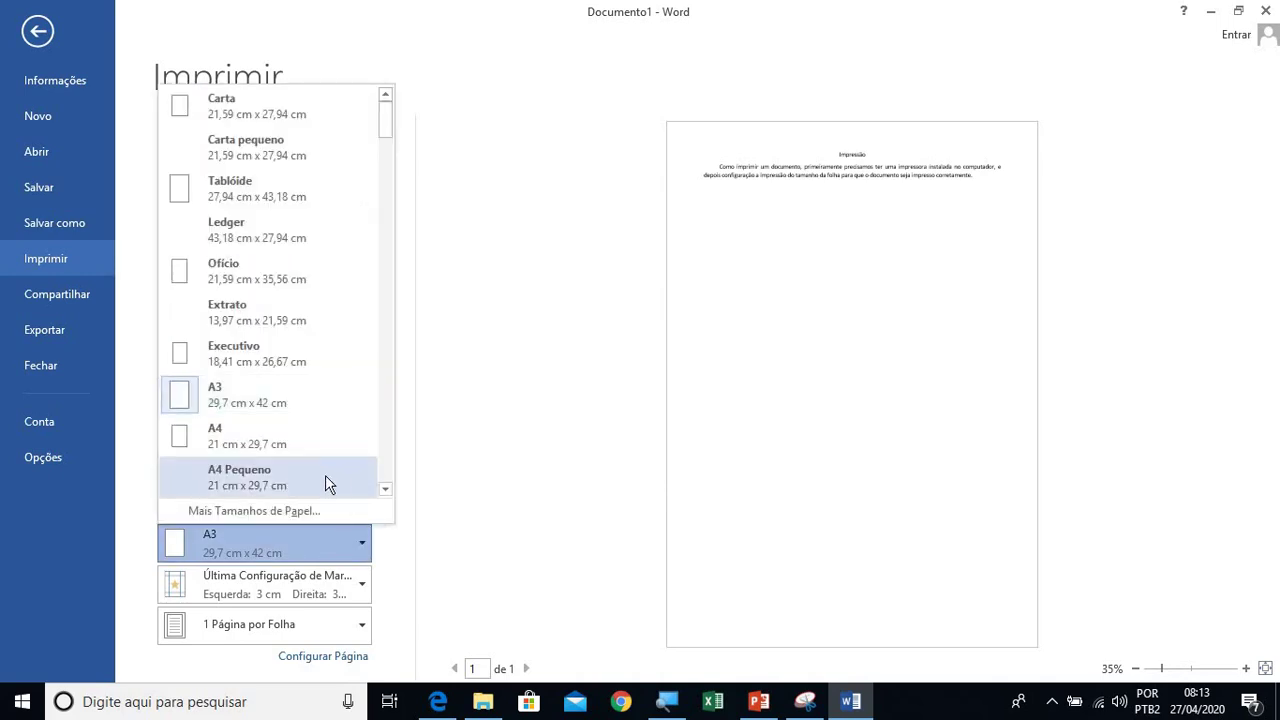
click(325, 475)
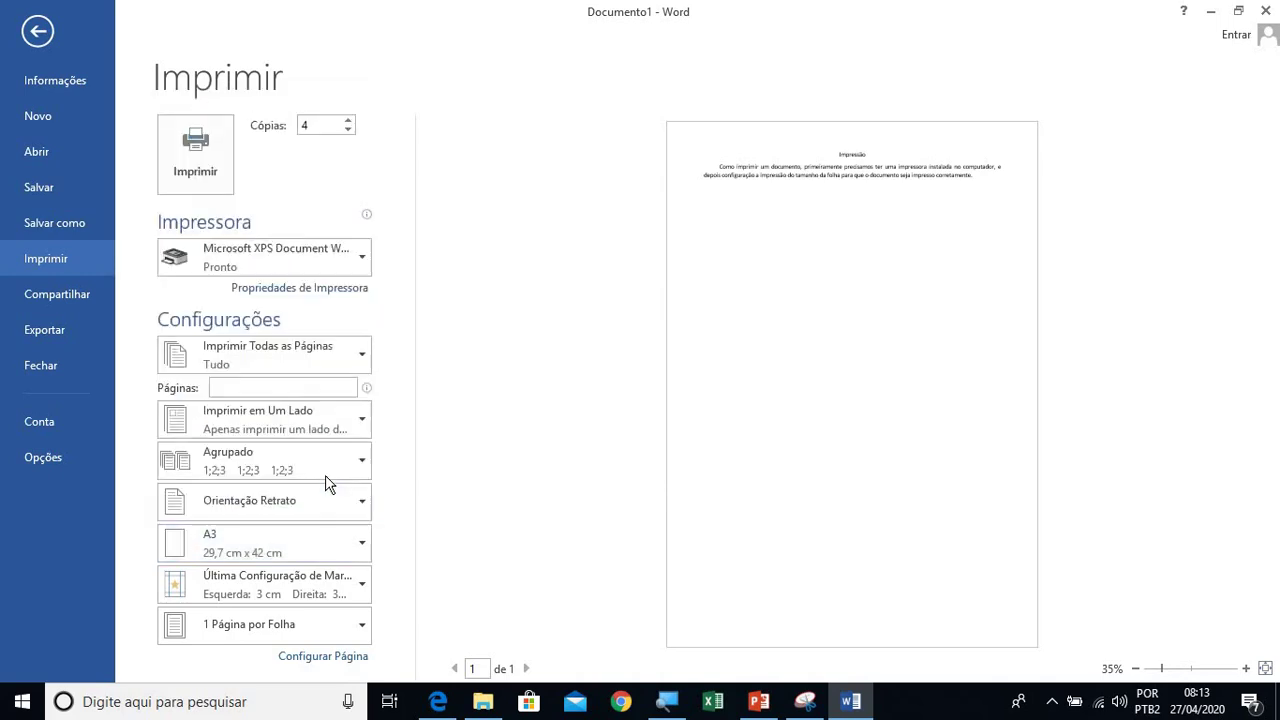
click(309, 546)
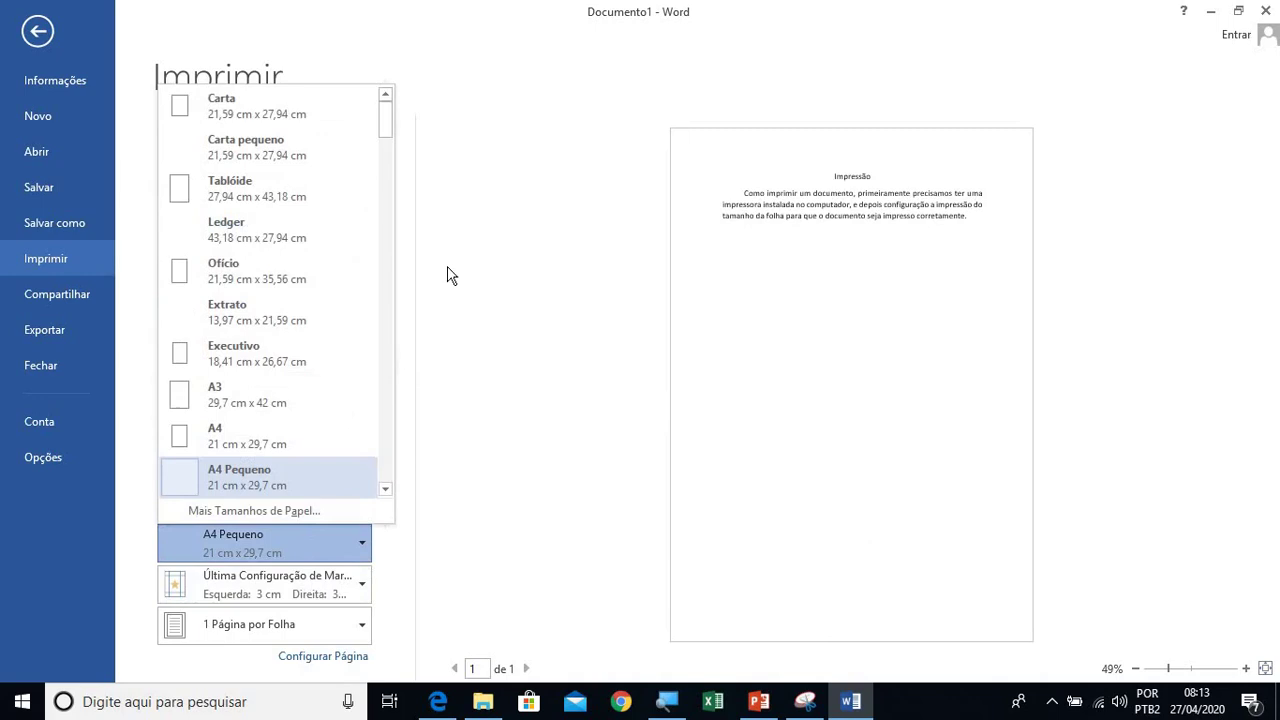
click(389, 313)
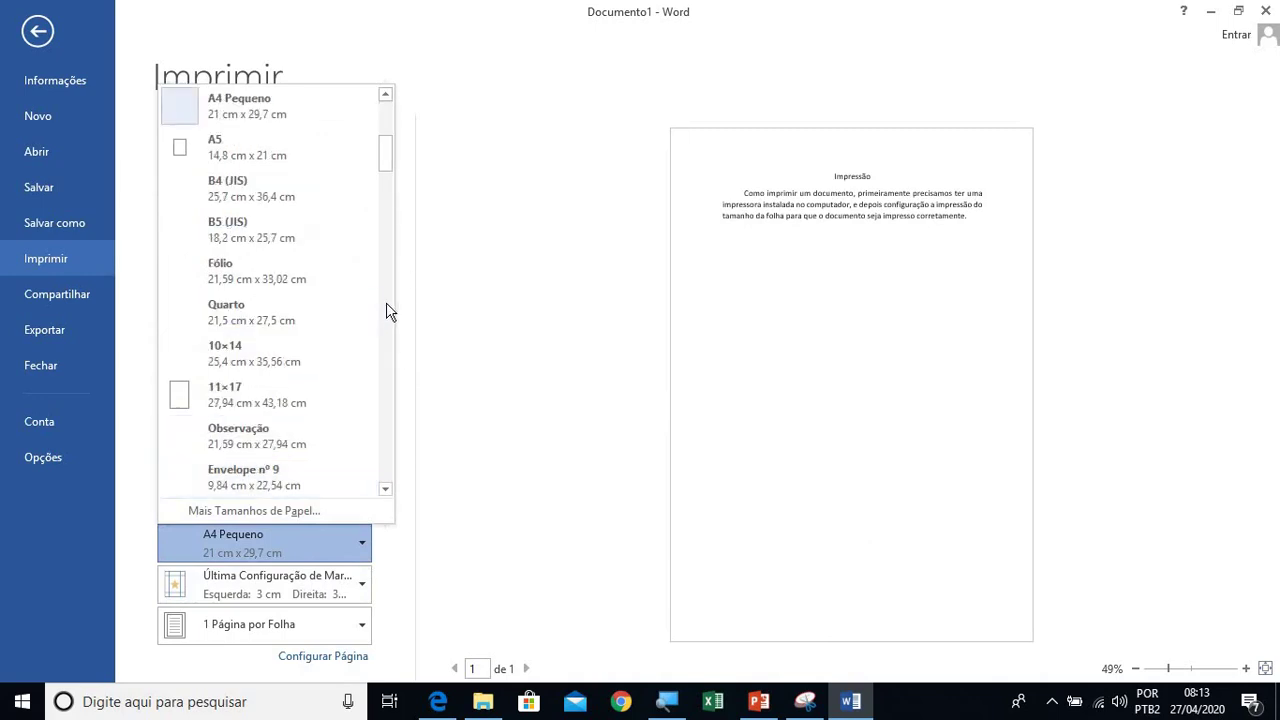
click(275, 163)
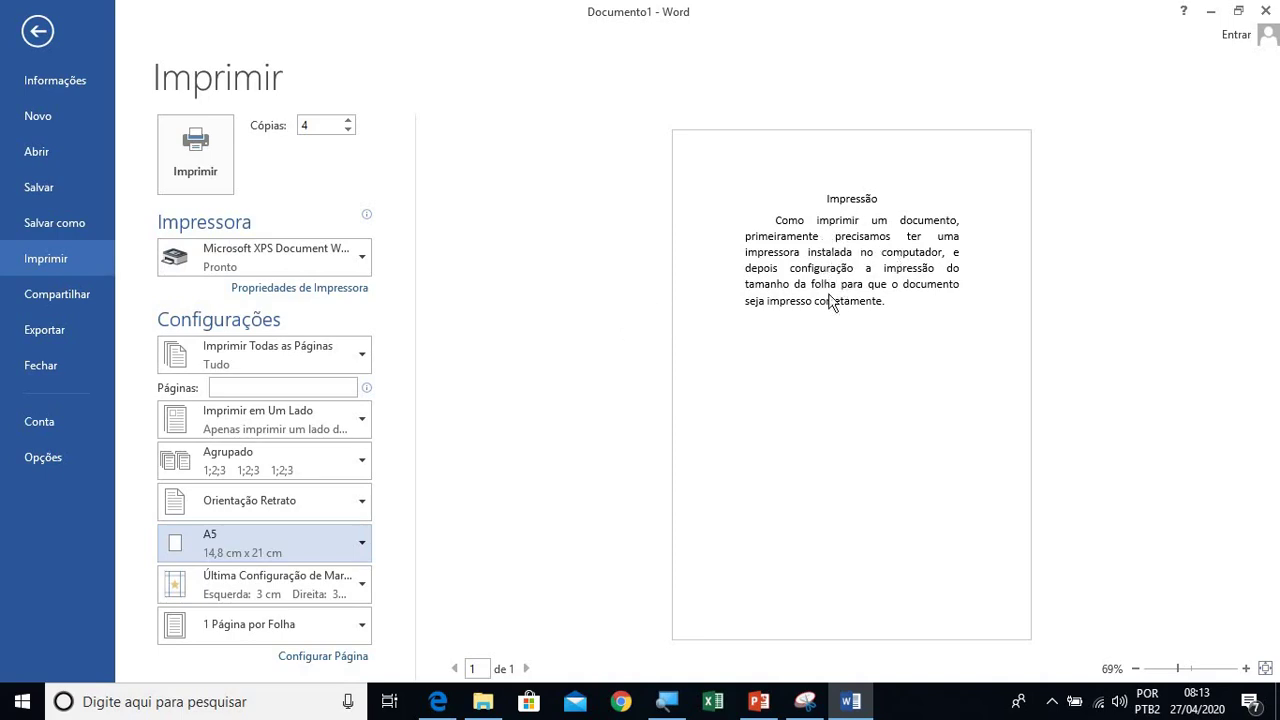
Step: Find the envelope formats among the paper sizes and set the size to Envelope nº 9
click(360, 549)
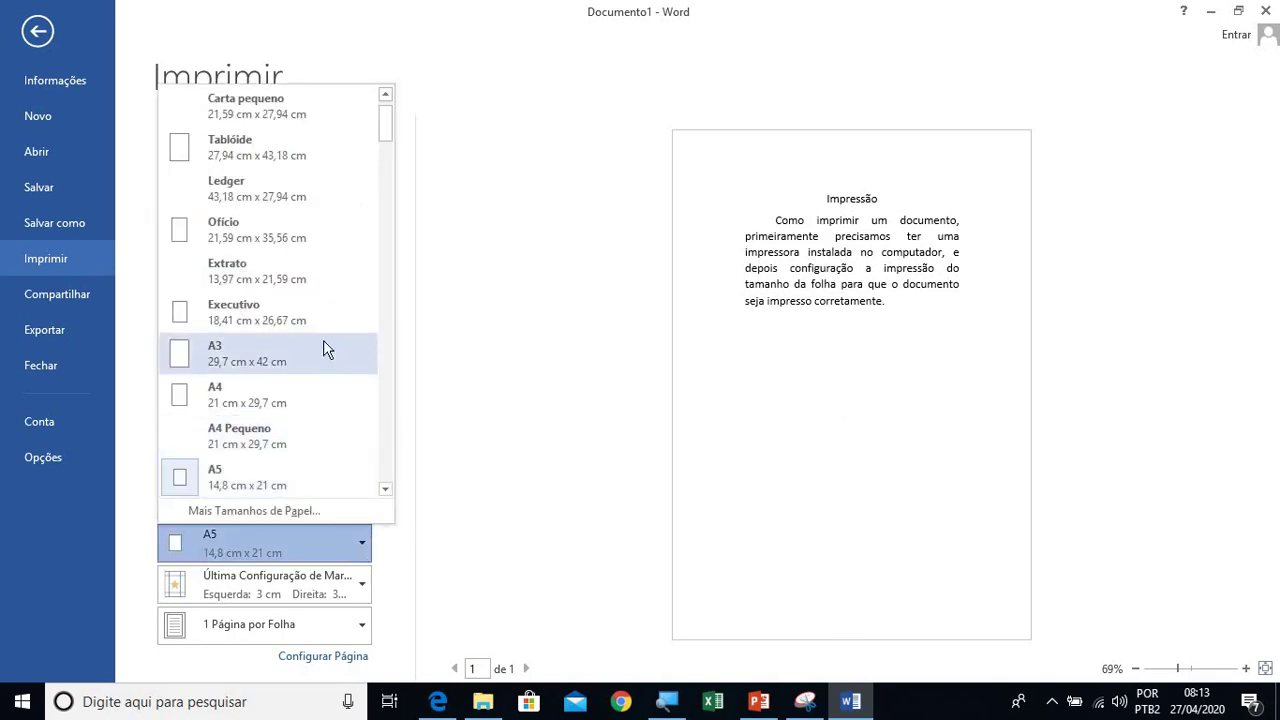
click(385, 386)
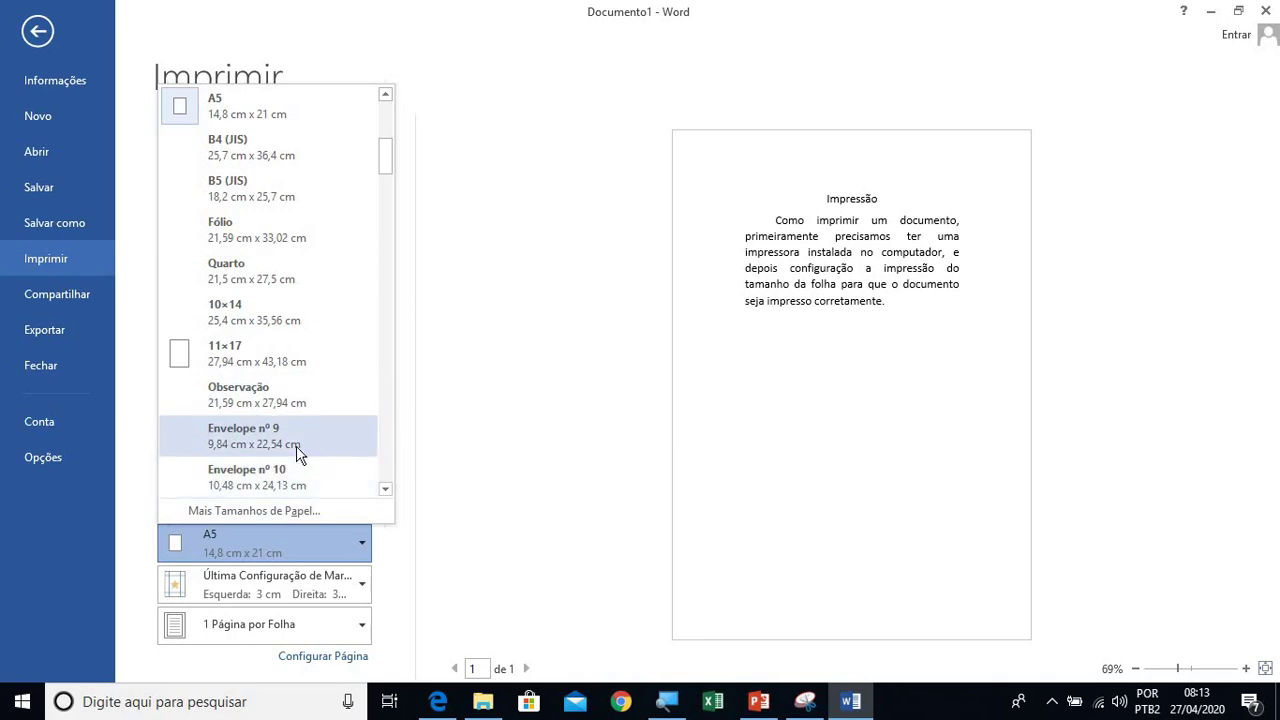
click(385, 488)
click(385, 488)
click(385, 488)
click(385, 488)
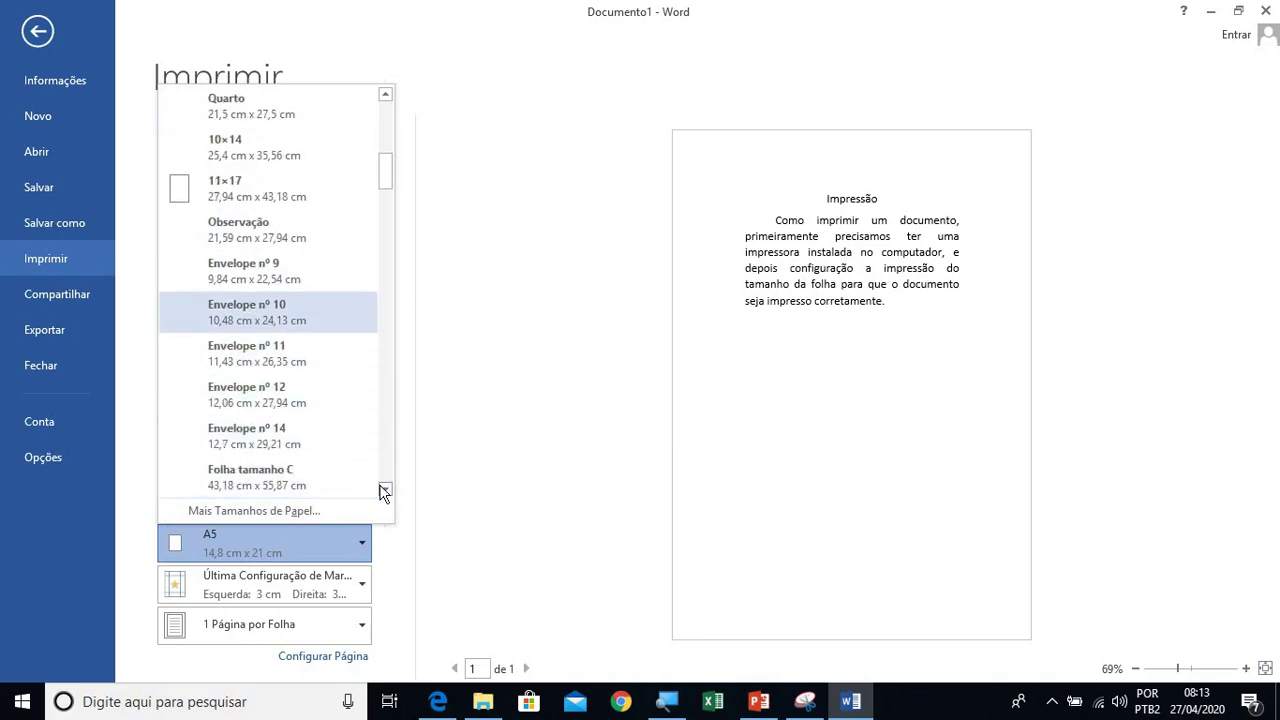
click(286, 287)
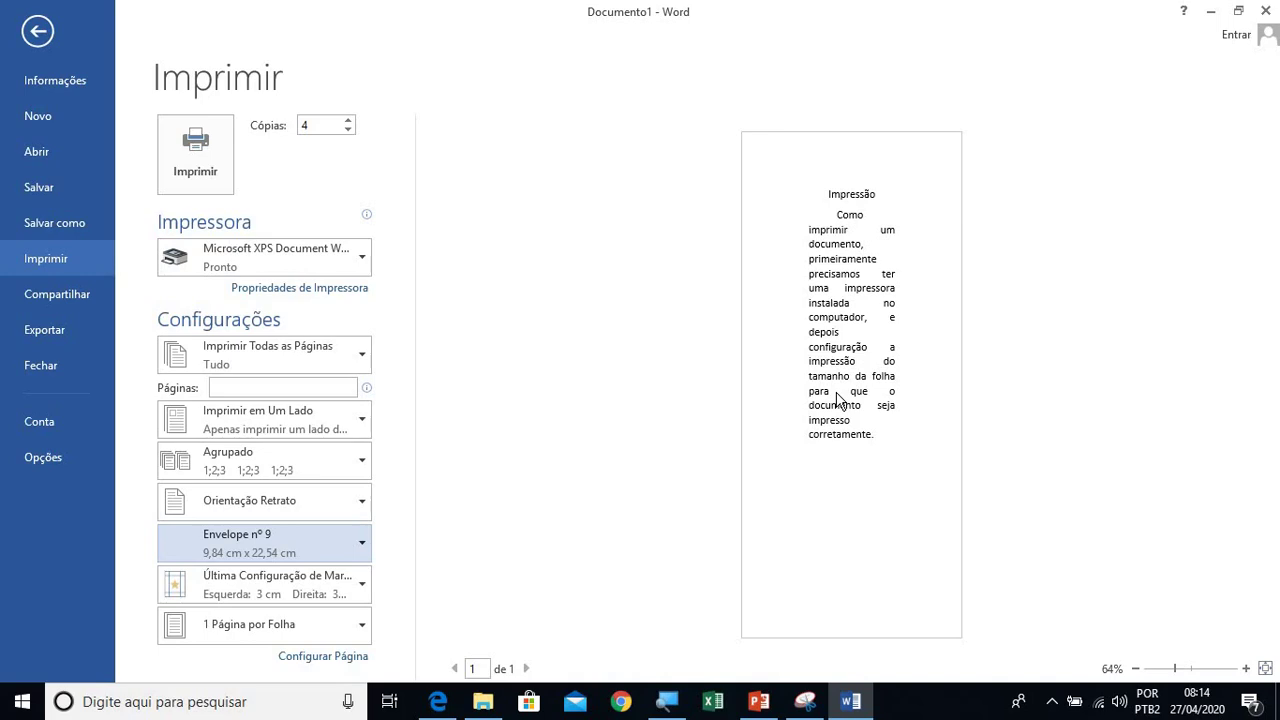
Step: Try the Observação paper size, browse the further formats and switch to A3 transversal
click(330, 553)
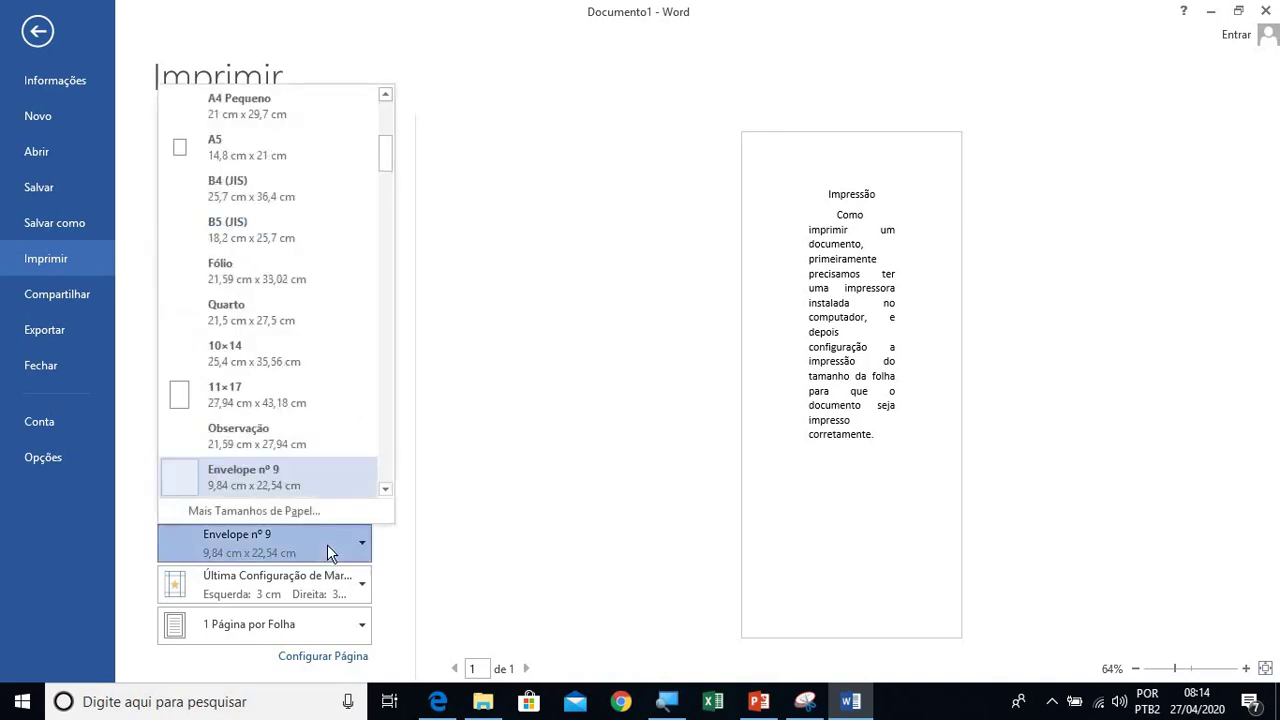
click(335, 443)
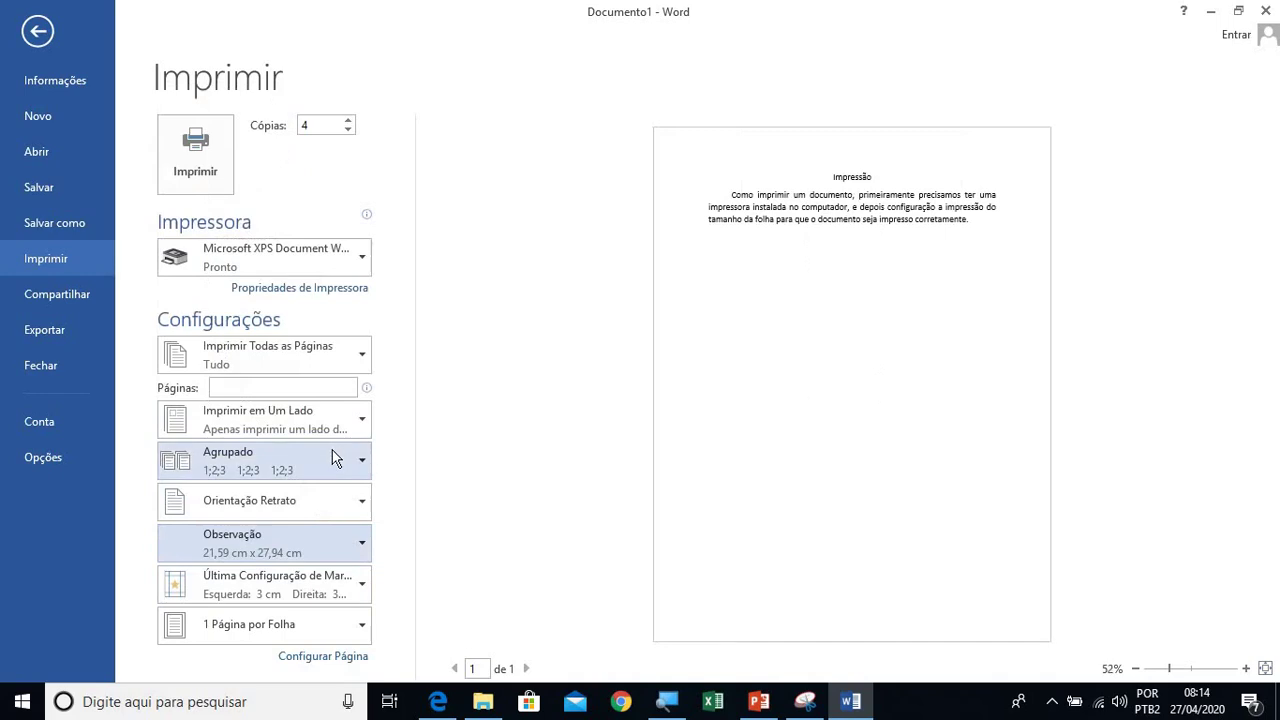
click(314, 540)
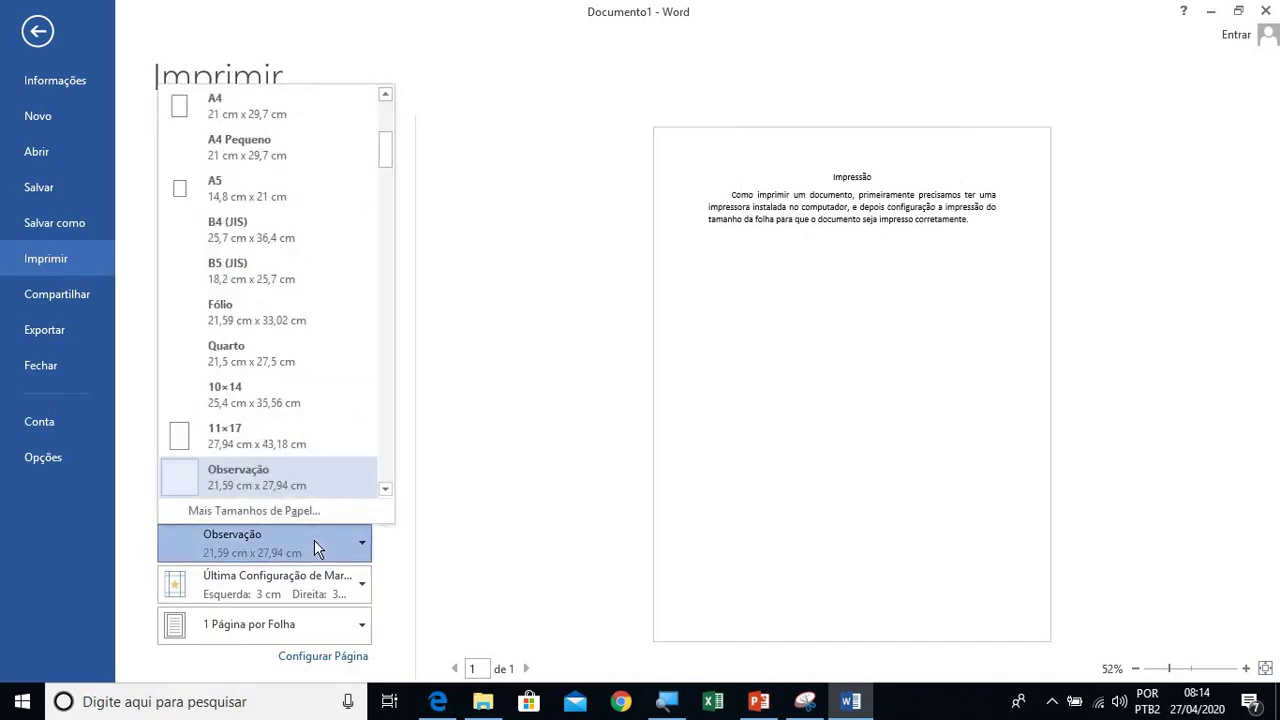
click(385, 452)
click(385, 452)
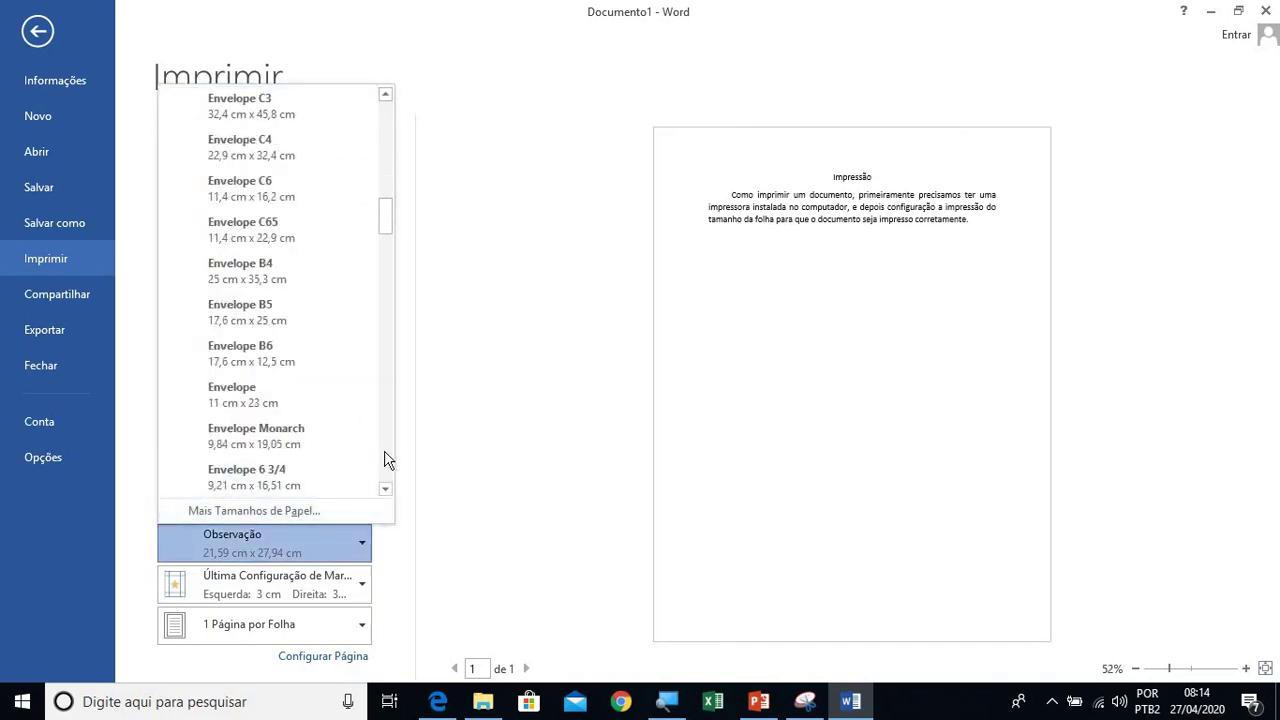
click(385, 452)
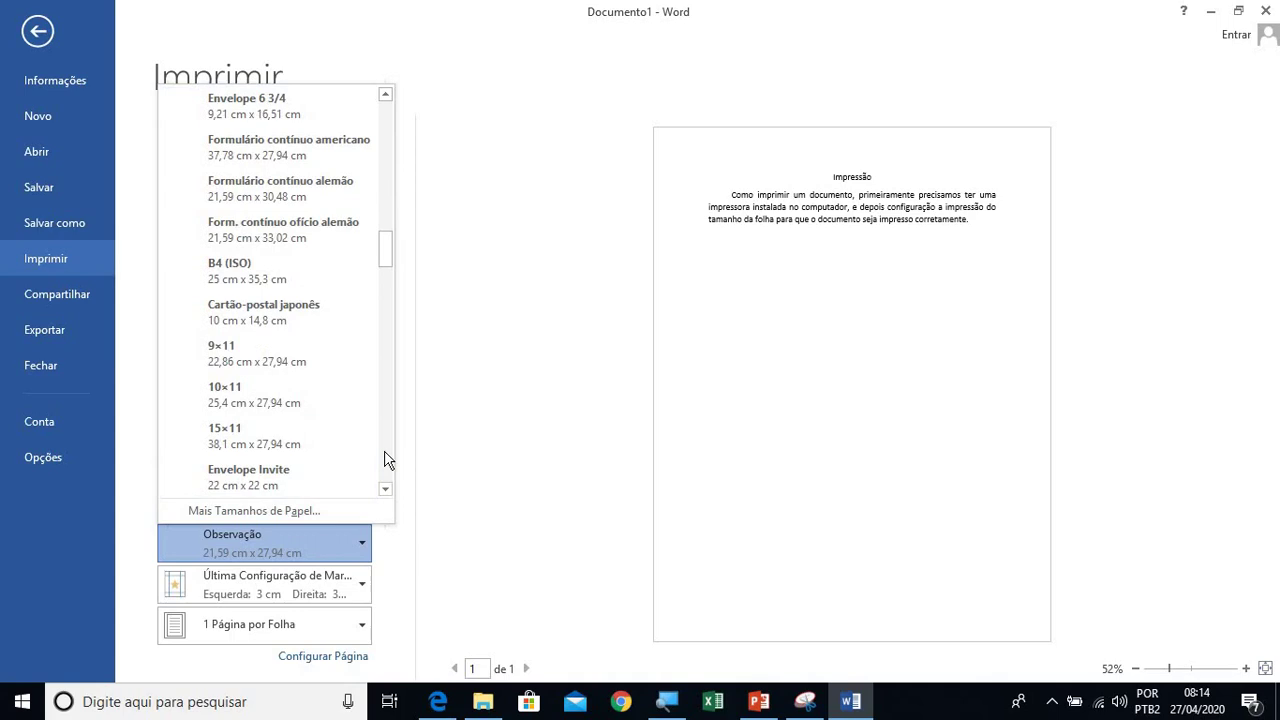
click(385, 452)
click(385, 452)
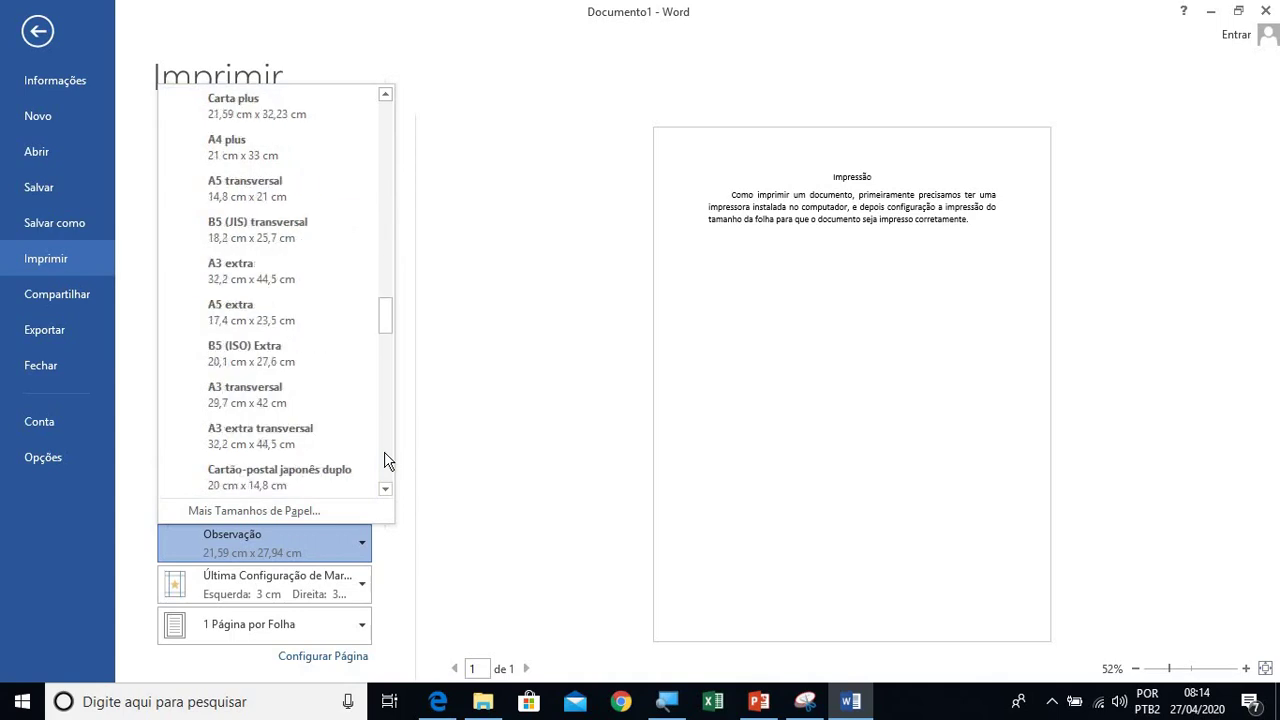
click(335, 412)
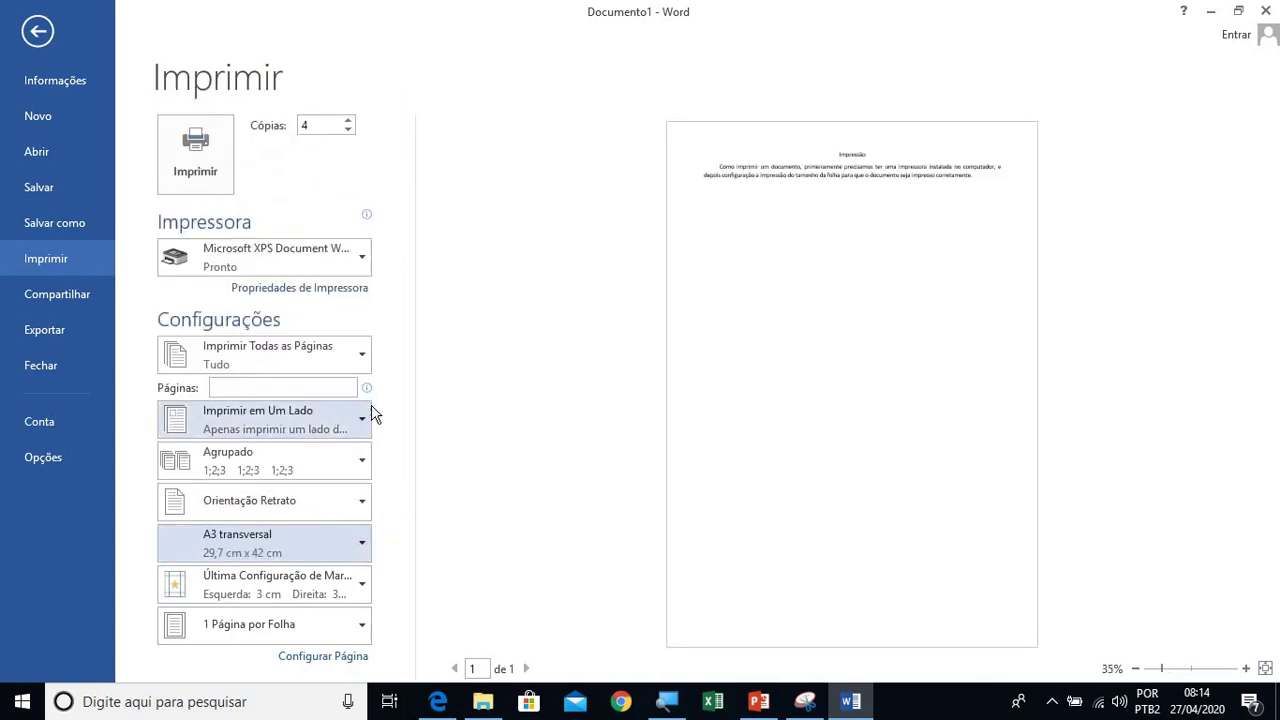
Step: Set the paper size to Envelope japonês Kaku 3 girado
click(353, 555)
click(386, 476)
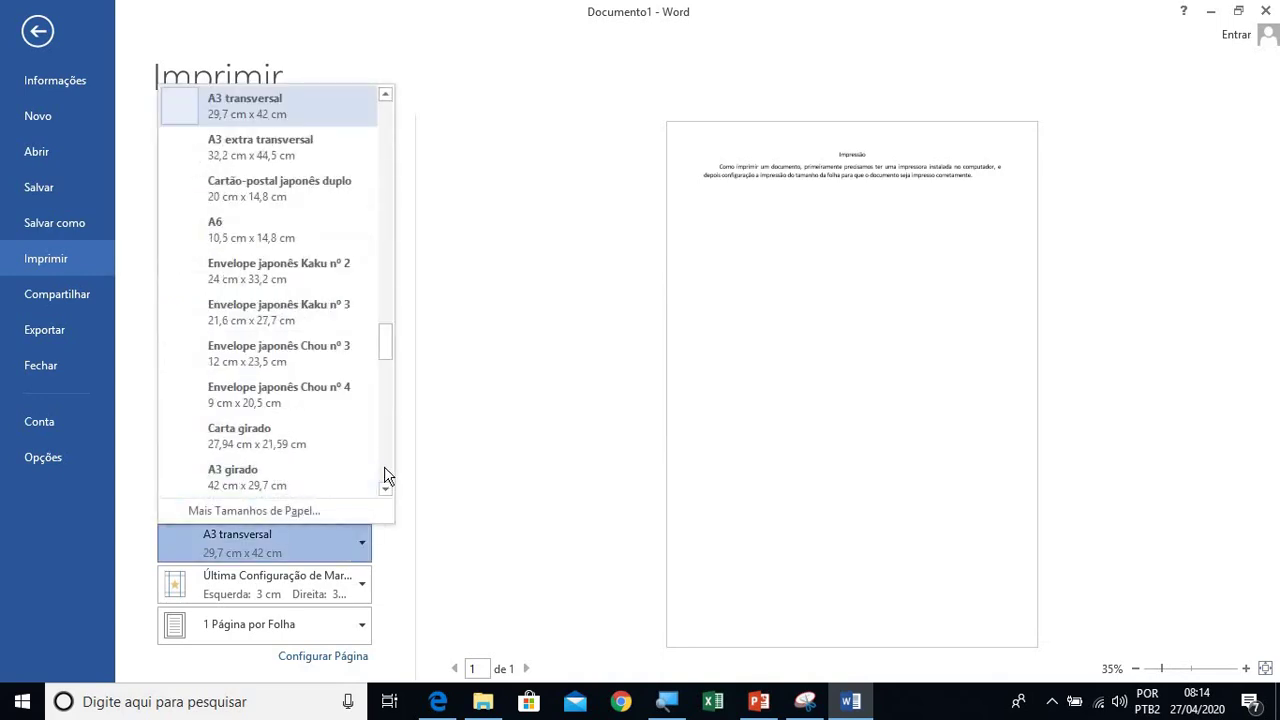
click(386, 470)
click(362, 470)
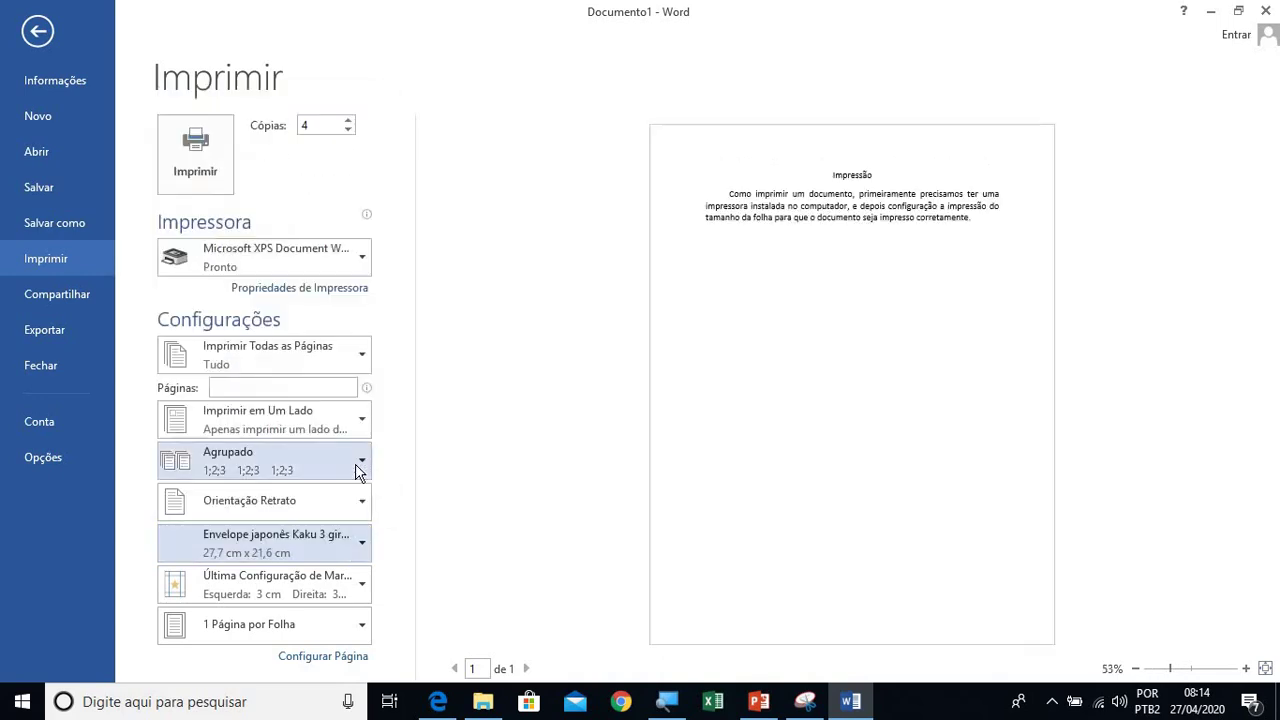
Step: Set the paper size to A4, 21 cm x 29,7 cm
click(352, 537)
click(397, 314)
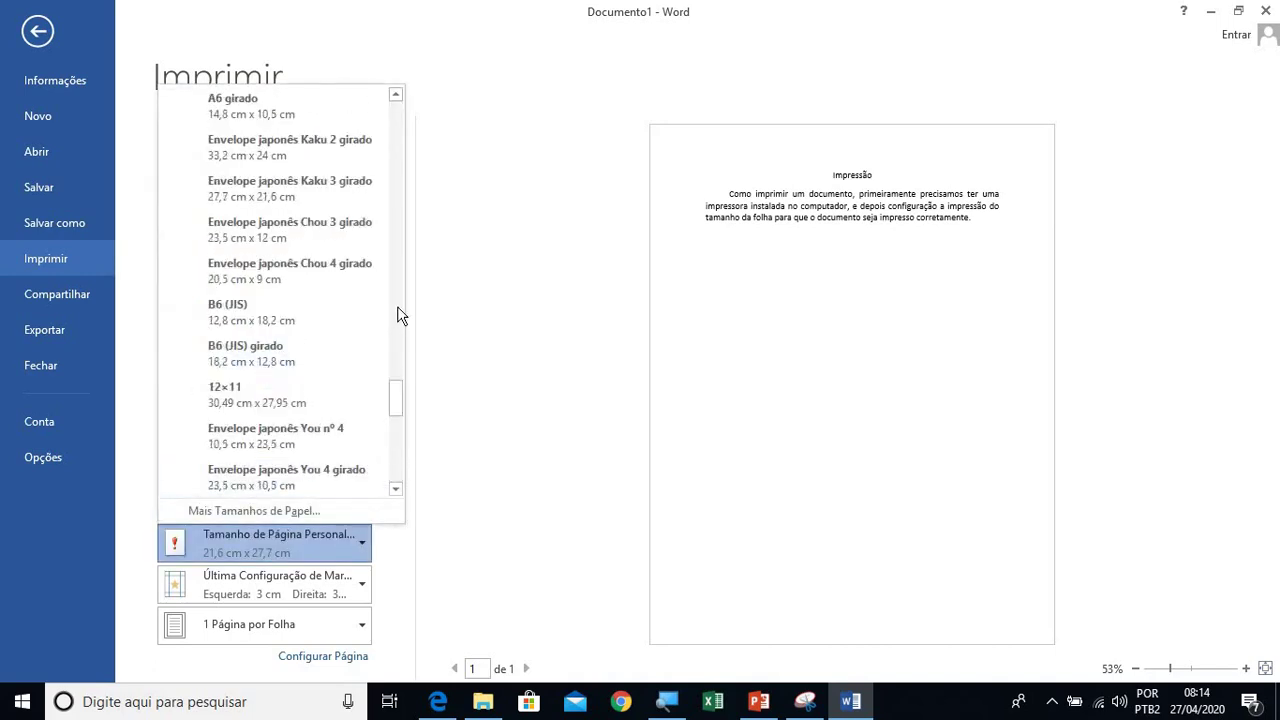
drag(397, 314, 397, 127)
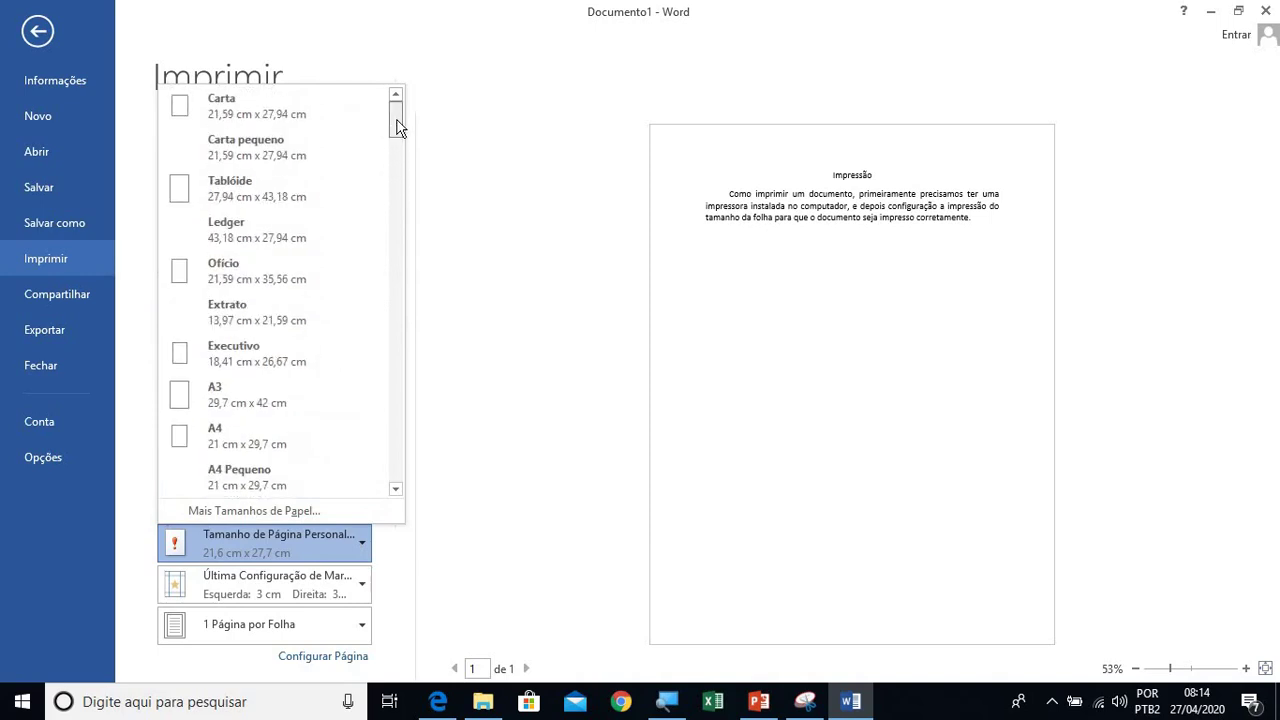
click(282, 430)
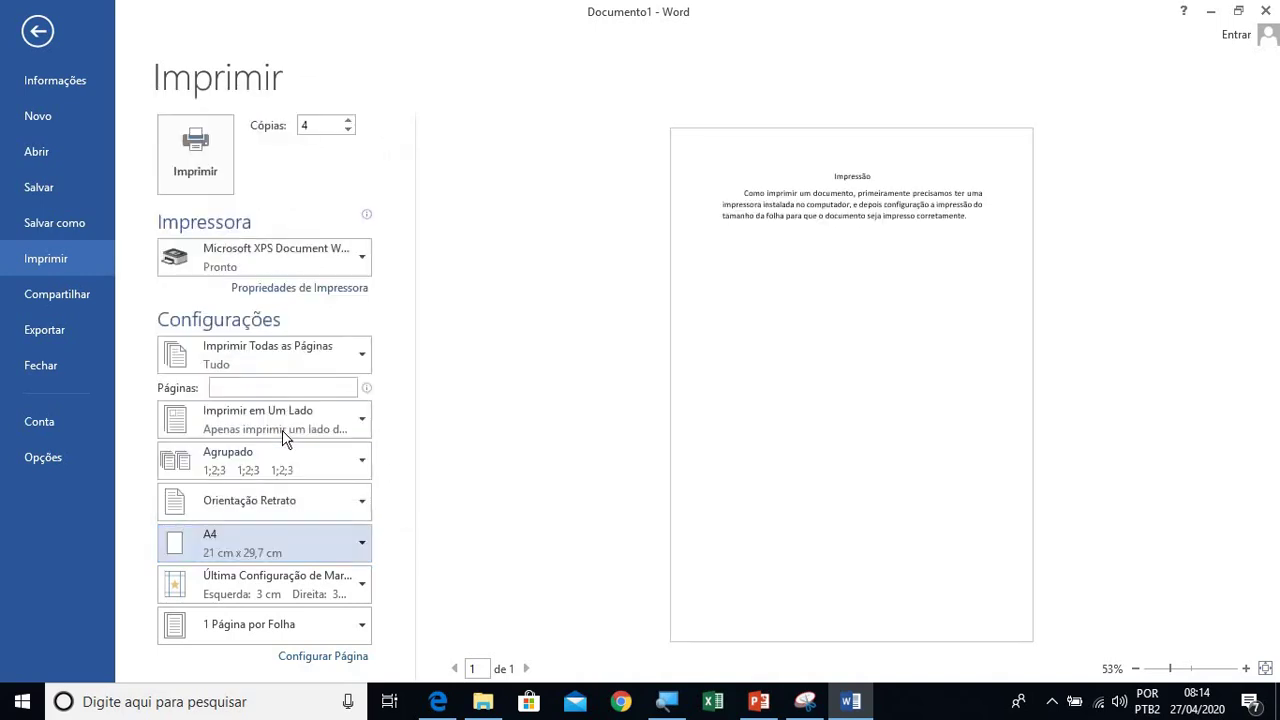
Step: Review the preset page margins available in the print settings, such as Normal, Estreita, Moderada, Larga and Espelhada
click(362, 586)
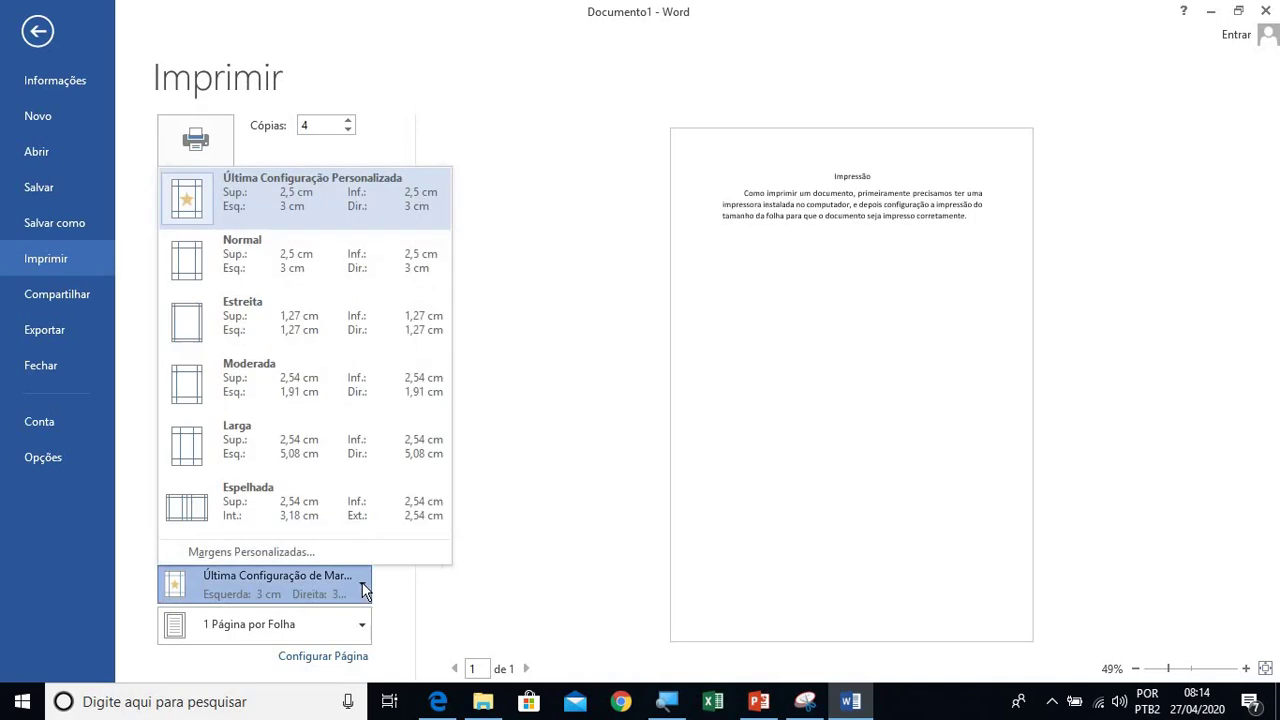
click(361, 582)
click(351, 585)
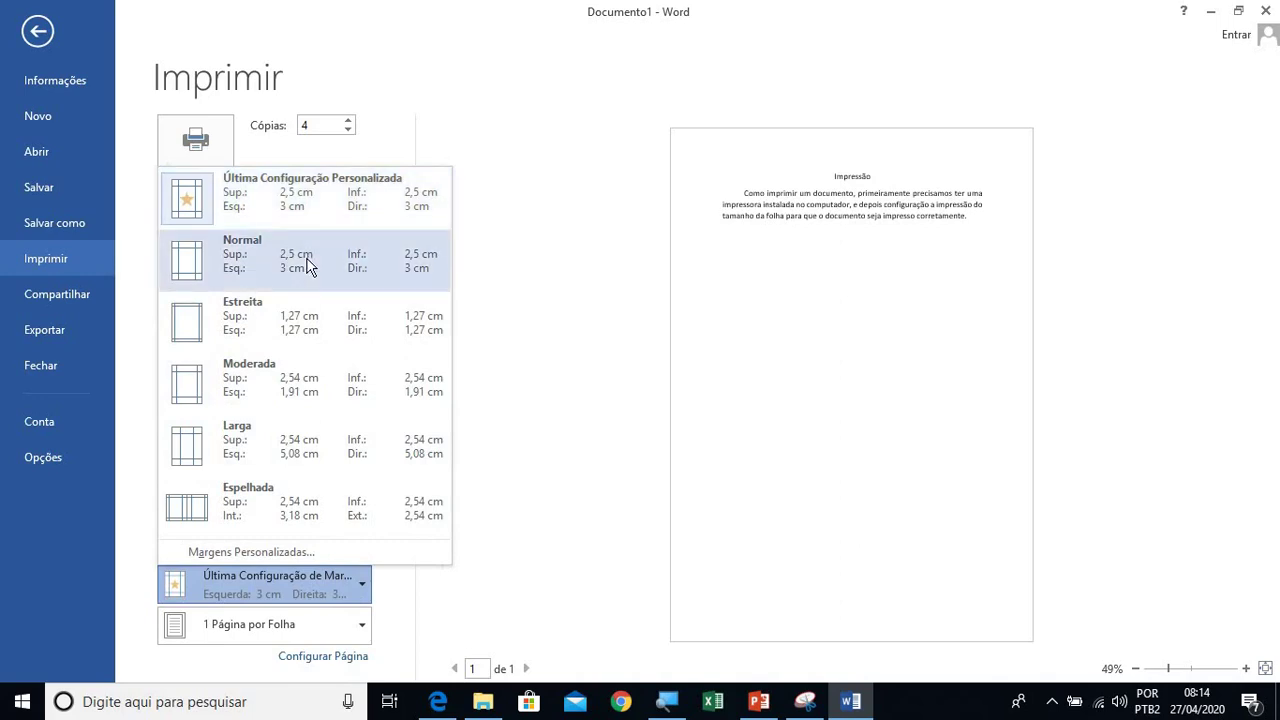
click(843, 236)
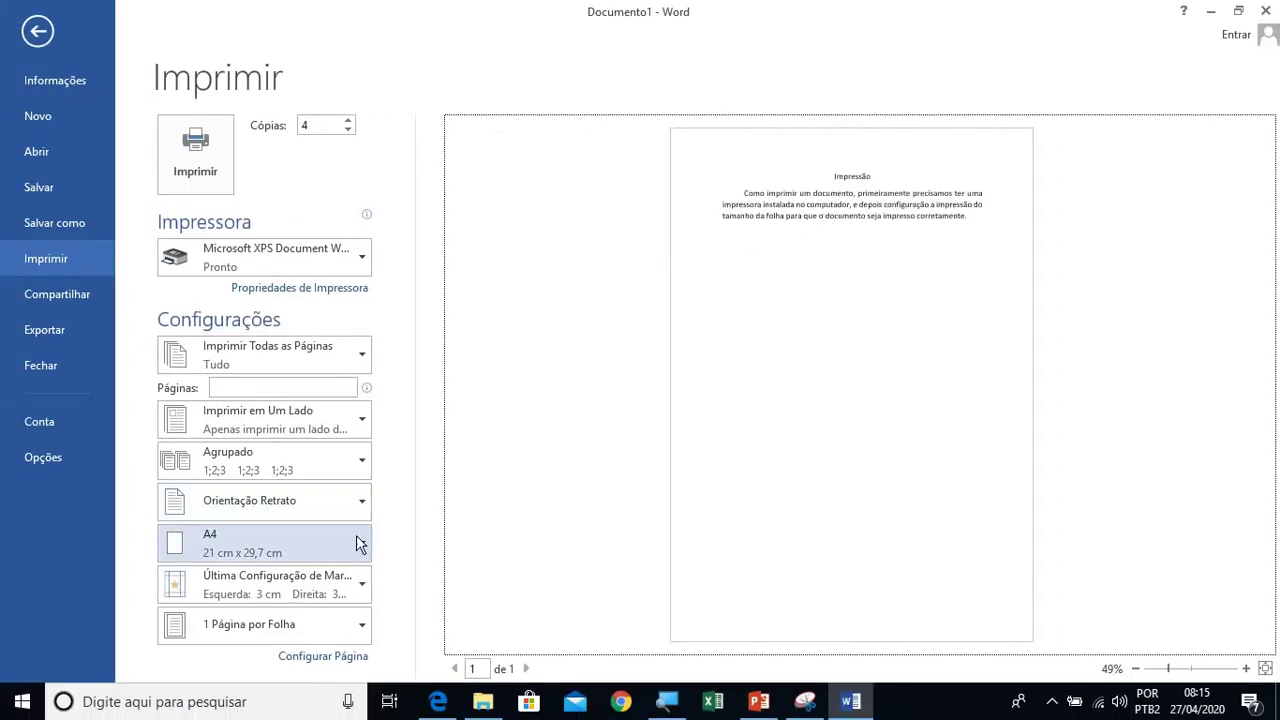
click(360, 587)
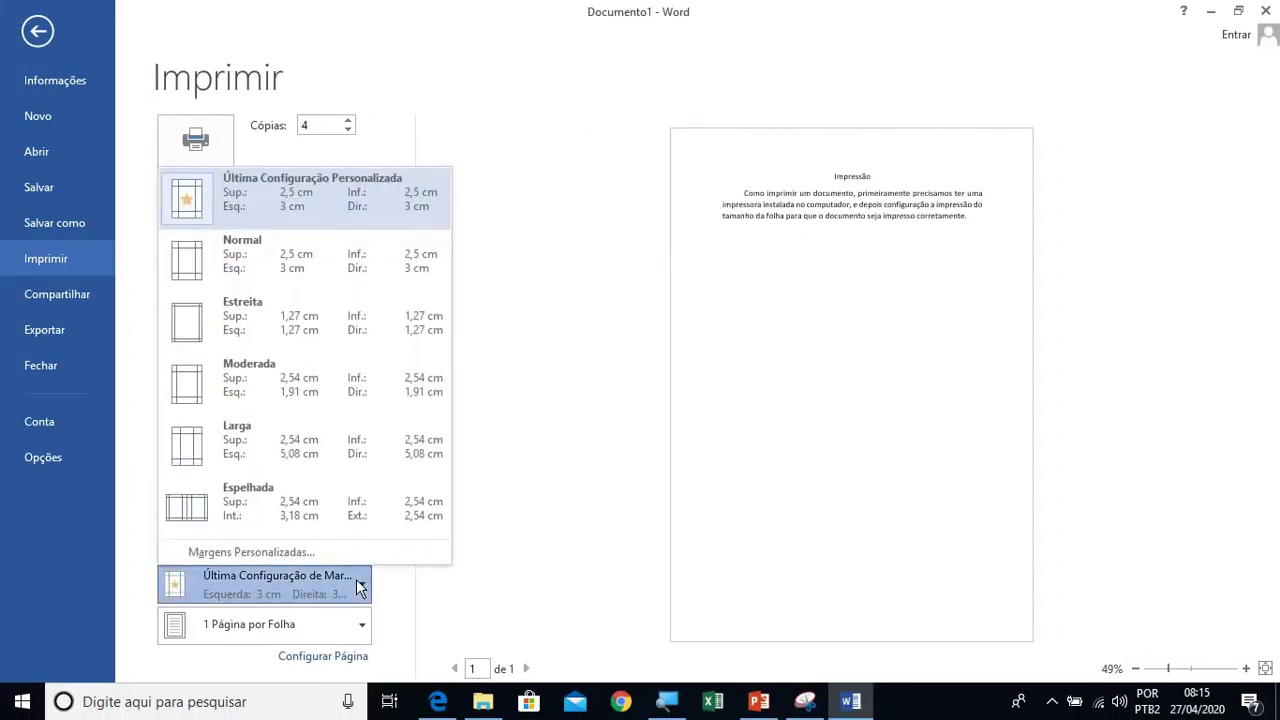
click(356, 580)
Step: Review the pages-per-sheet options in the print settings, from 1 Página por Folha to 16 Páginas por Folha
click(358, 622)
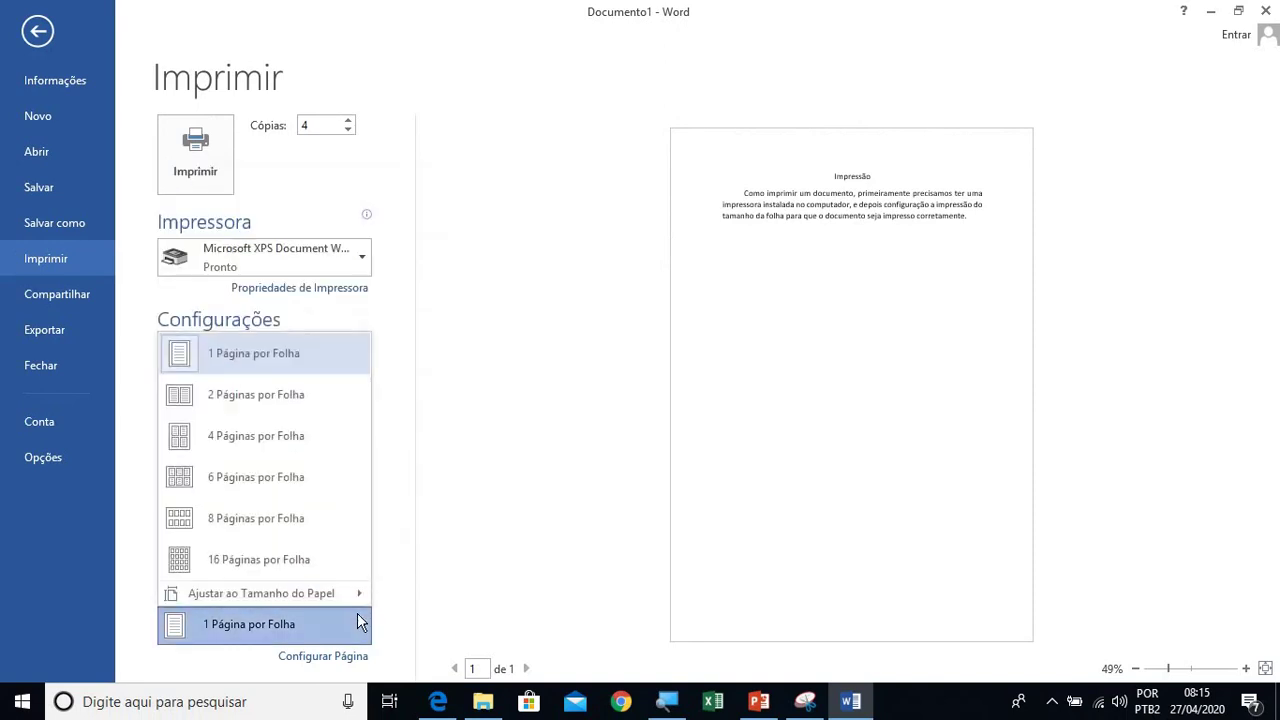
click(357, 614)
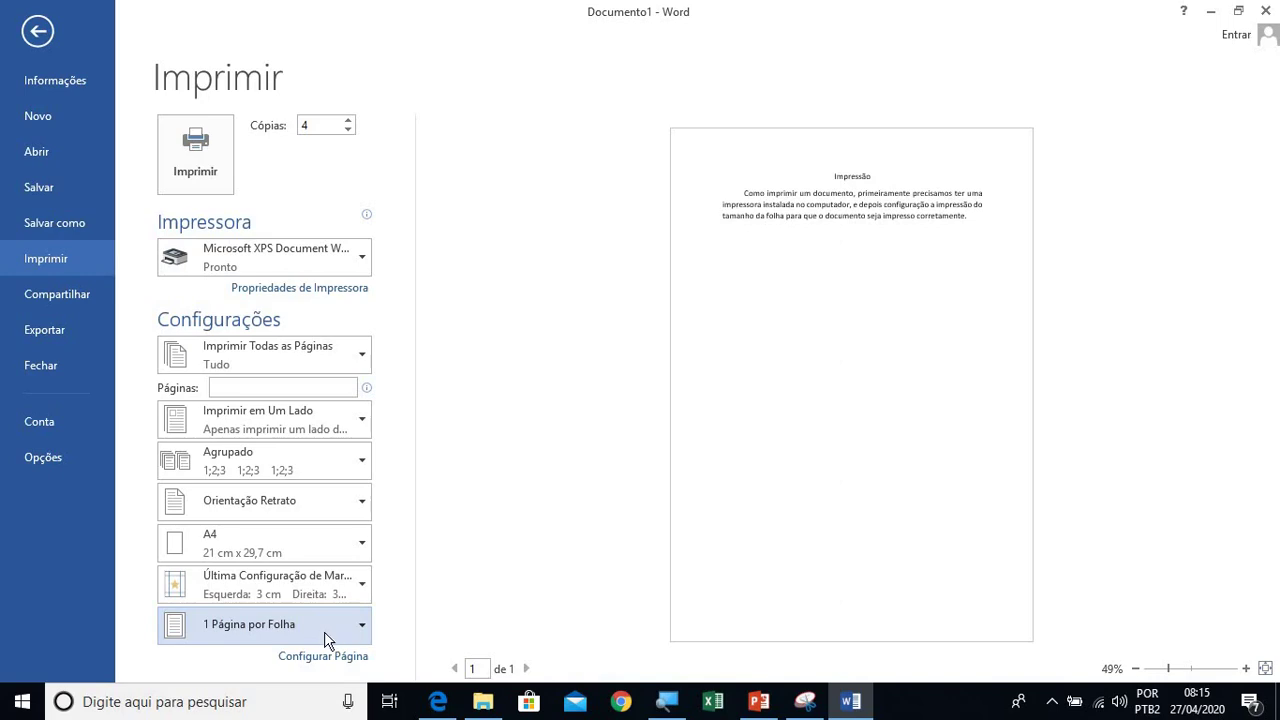
click(326, 640)
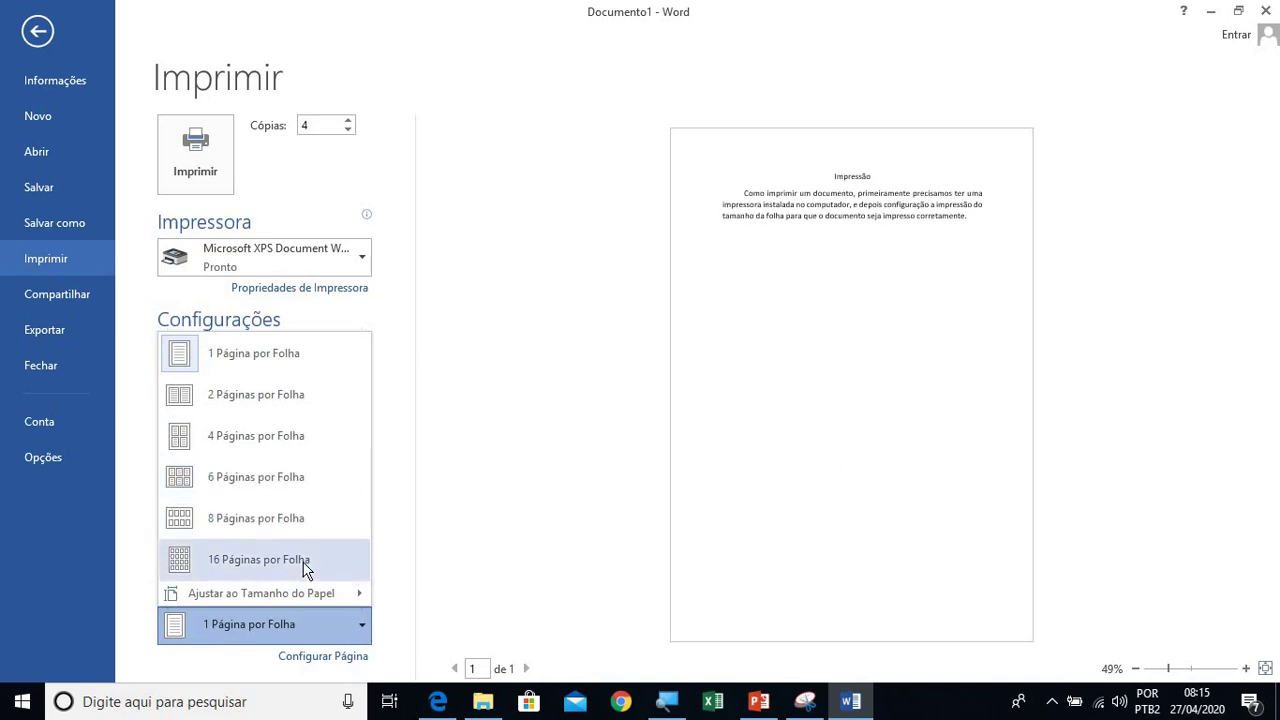
click(333, 624)
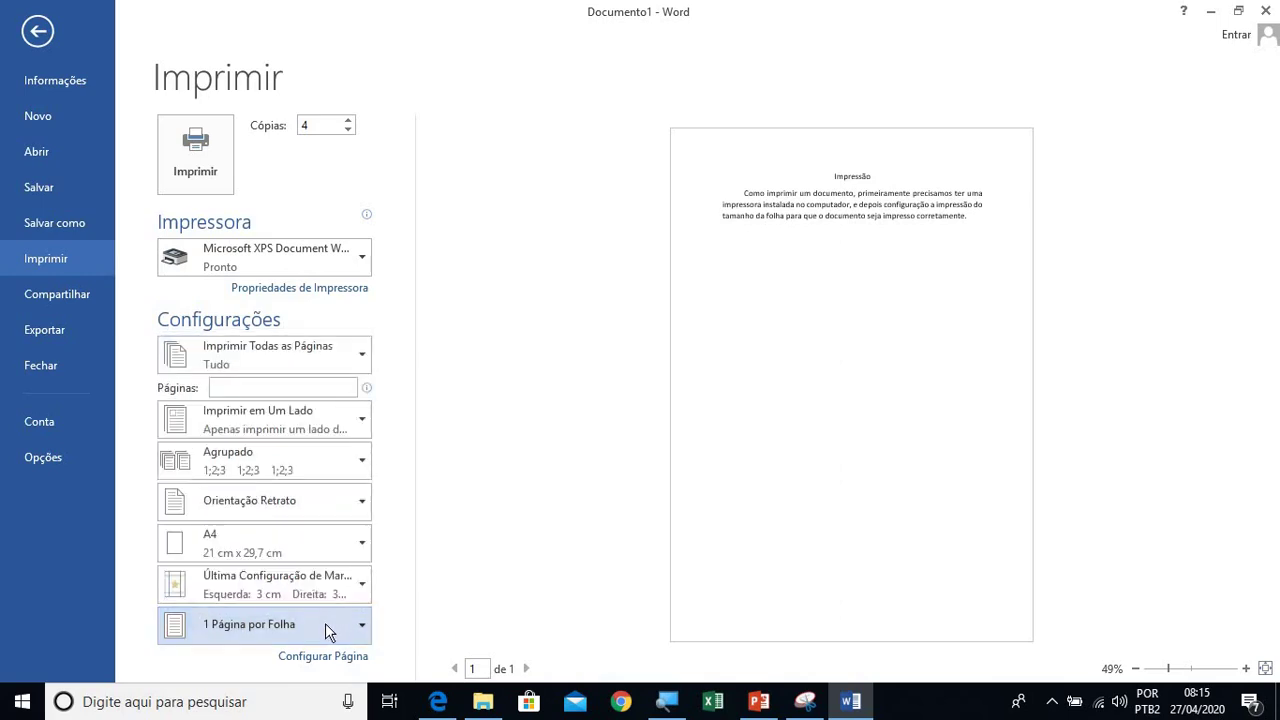
click(325, 623)
click(325, 623)
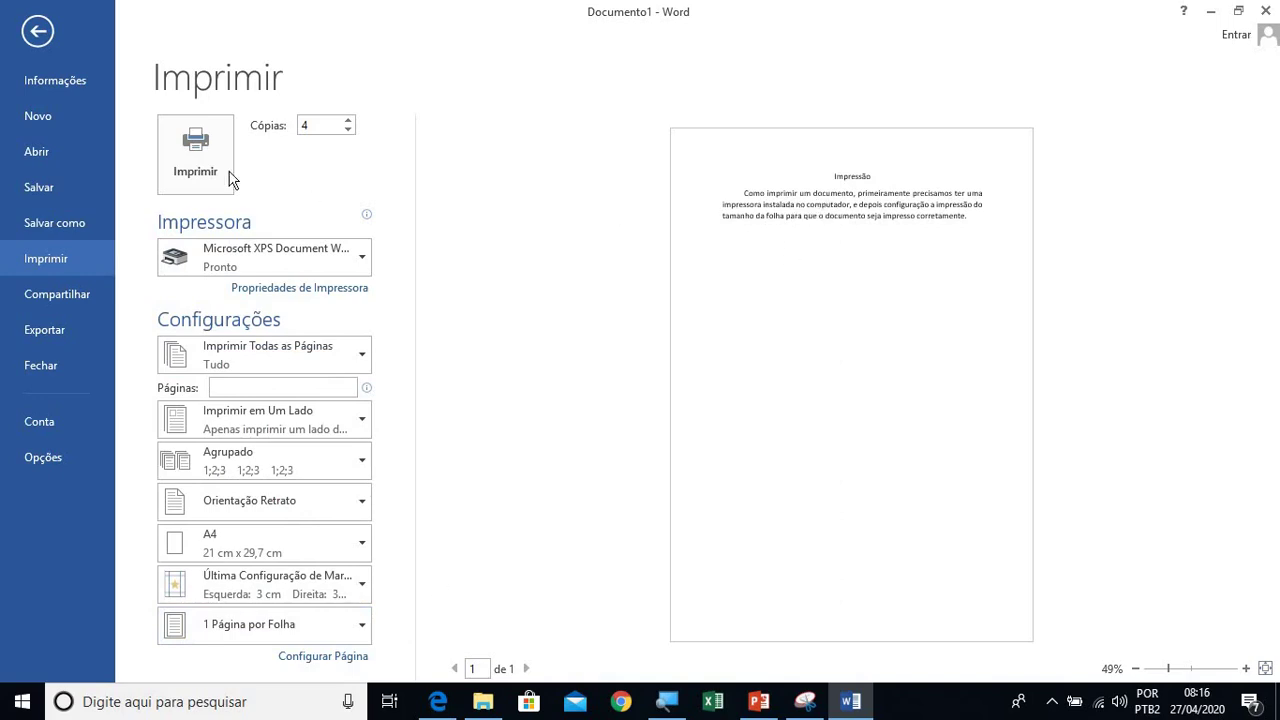
Step: Return to the document and select the words "Como imprimir um documento" at the start of the paragraph
click(49, 42)
click(507, 357)
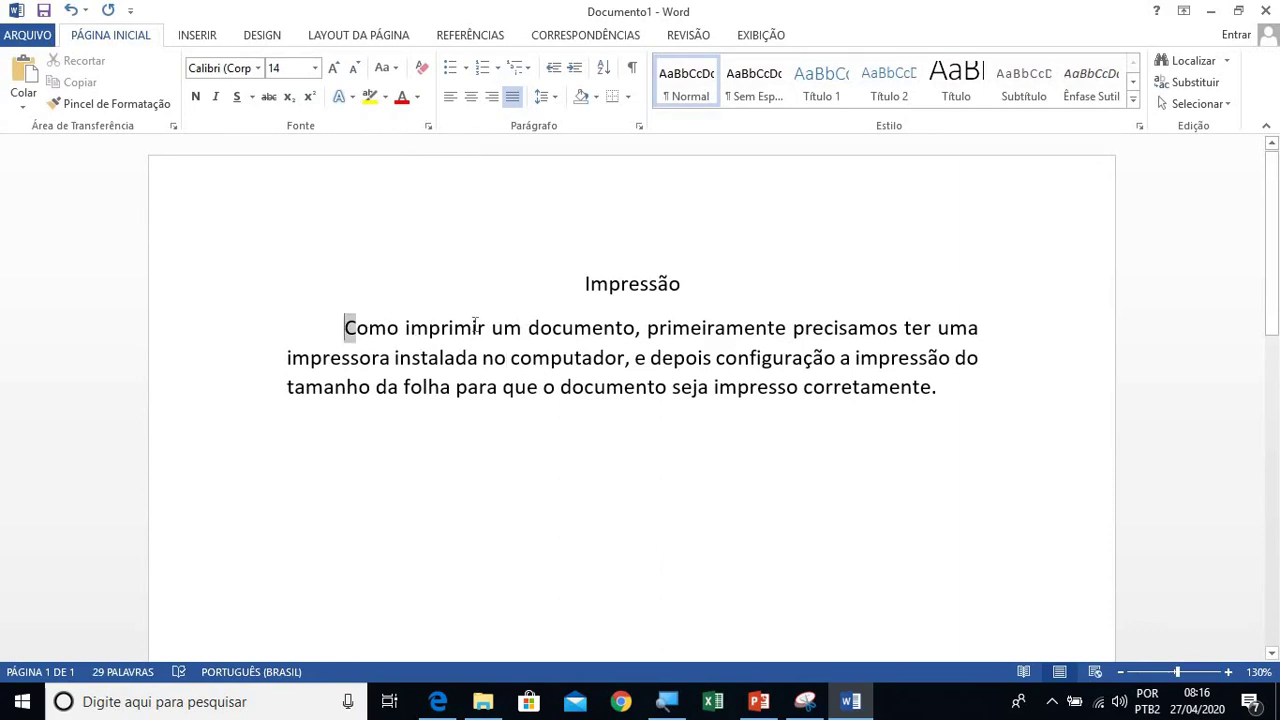
drag(344, 328, 592, 330)
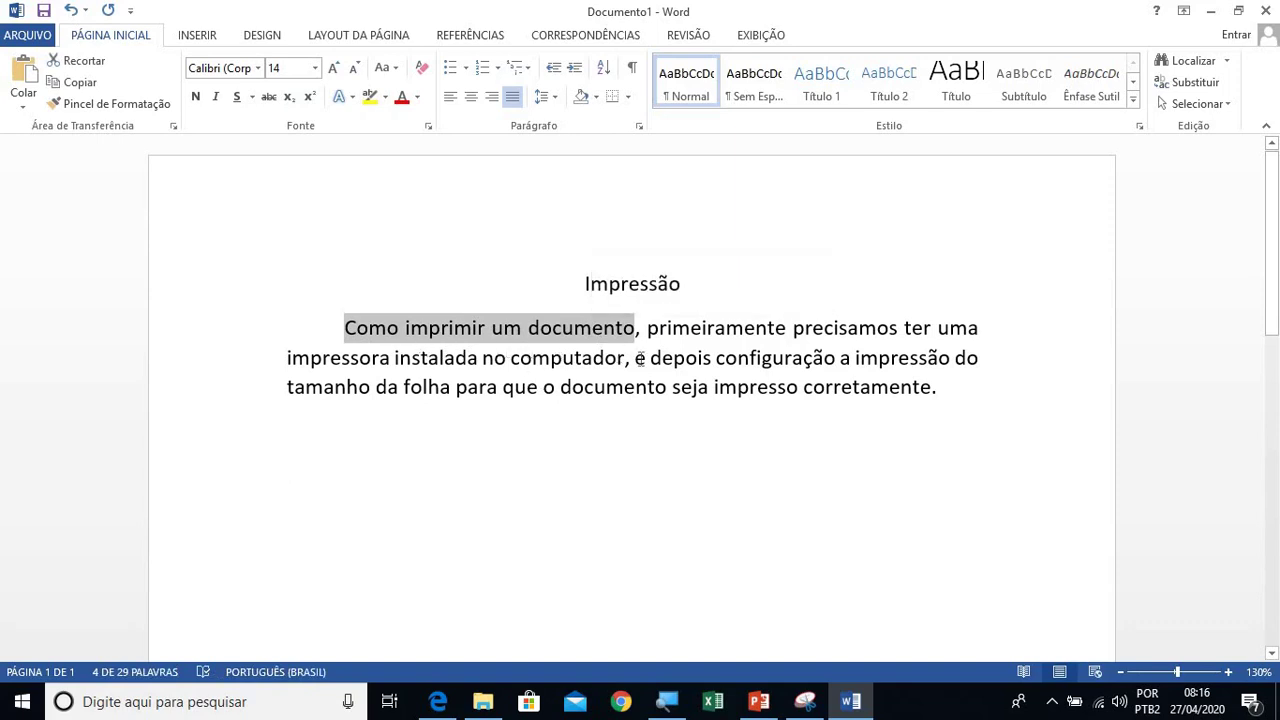
Step: Set the print range to Imprimir Seleção so that only the selected text is printed
click(30, 35)
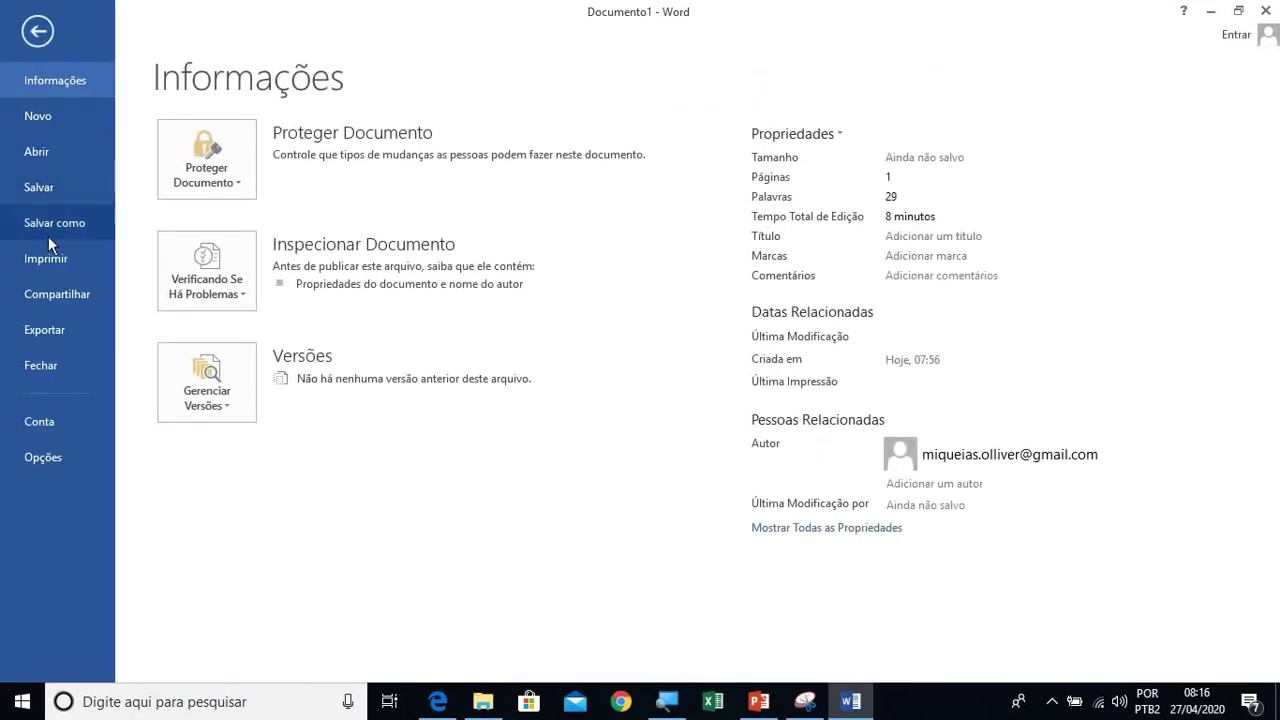
click(48, 256)
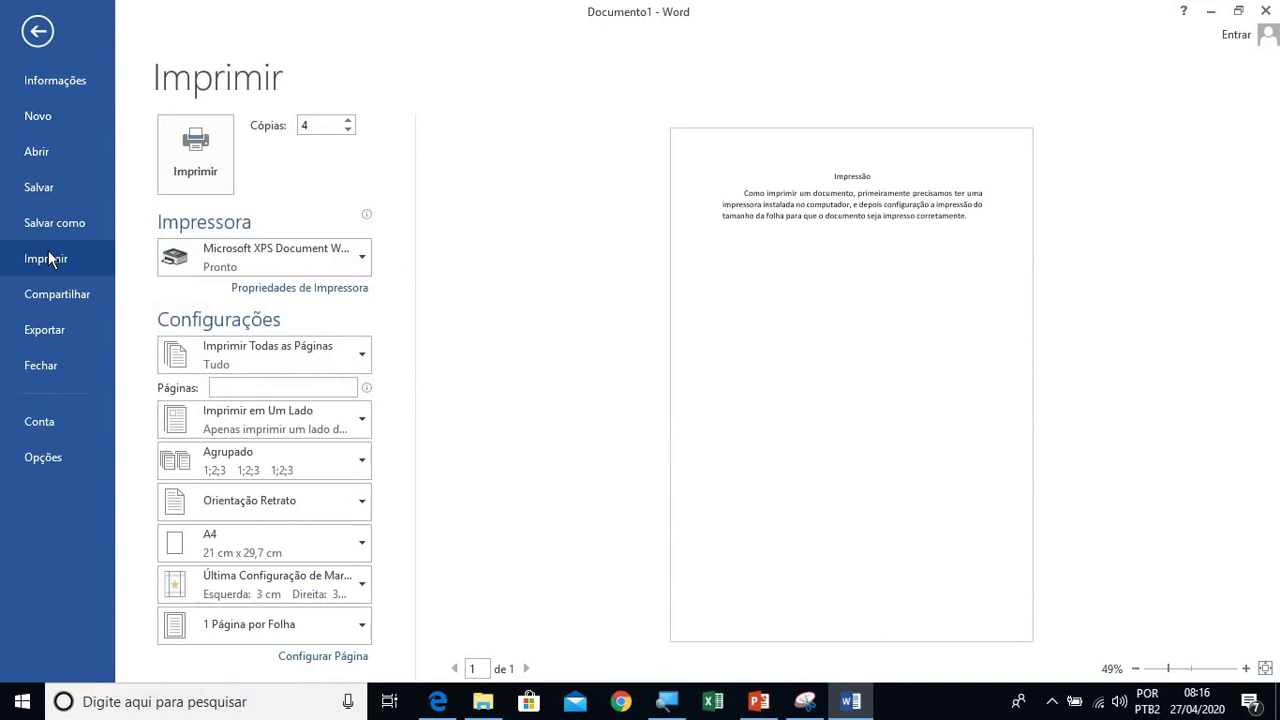
click(316, 356)
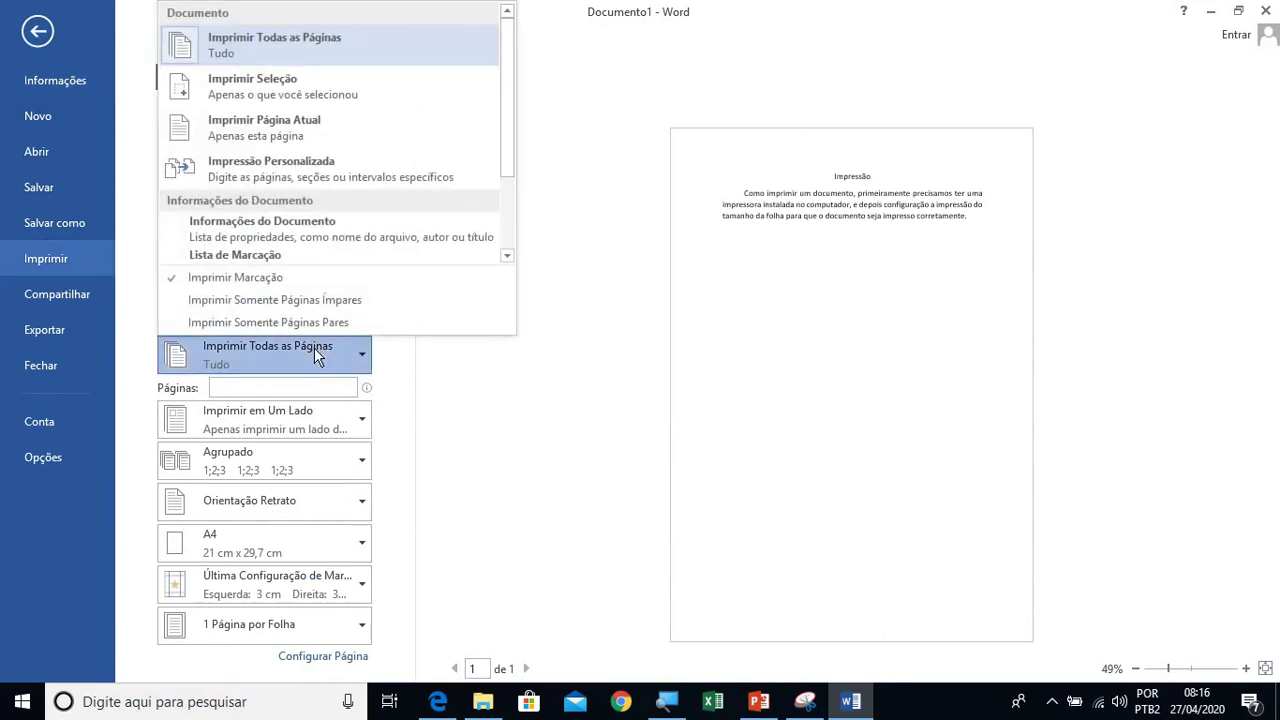
click(314, 347)
click(291, 353)
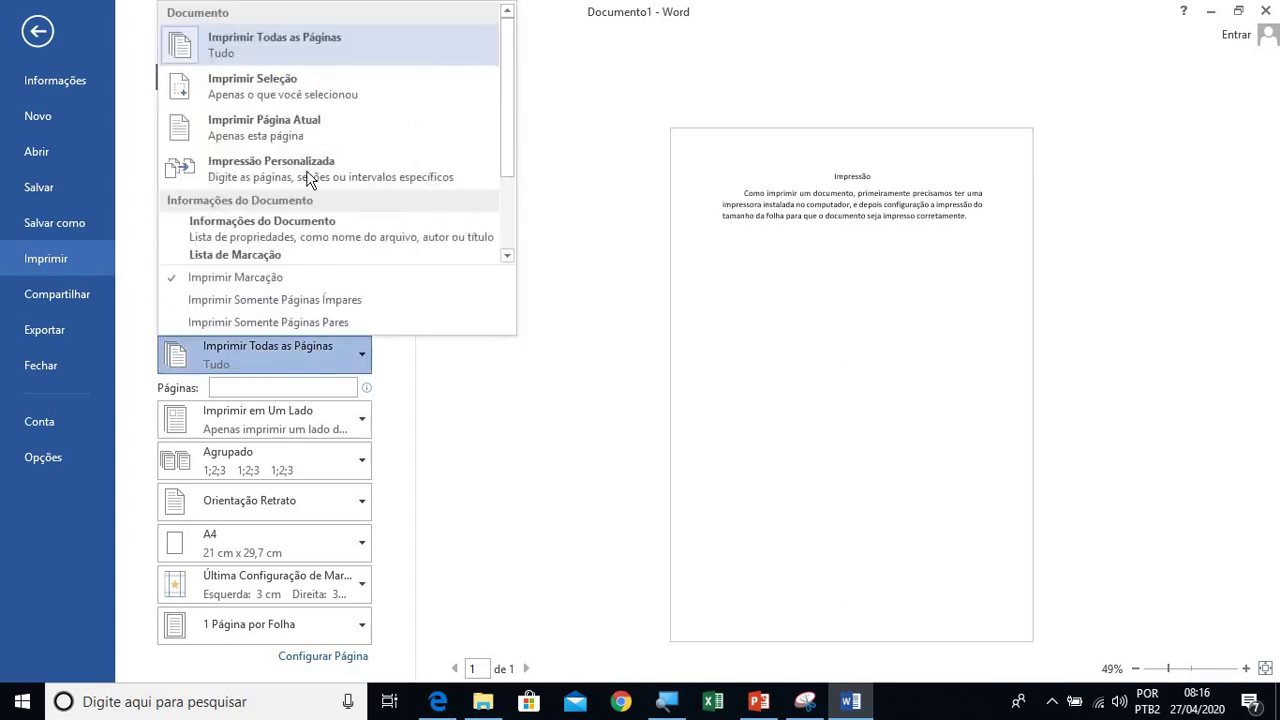
click(338, 107)
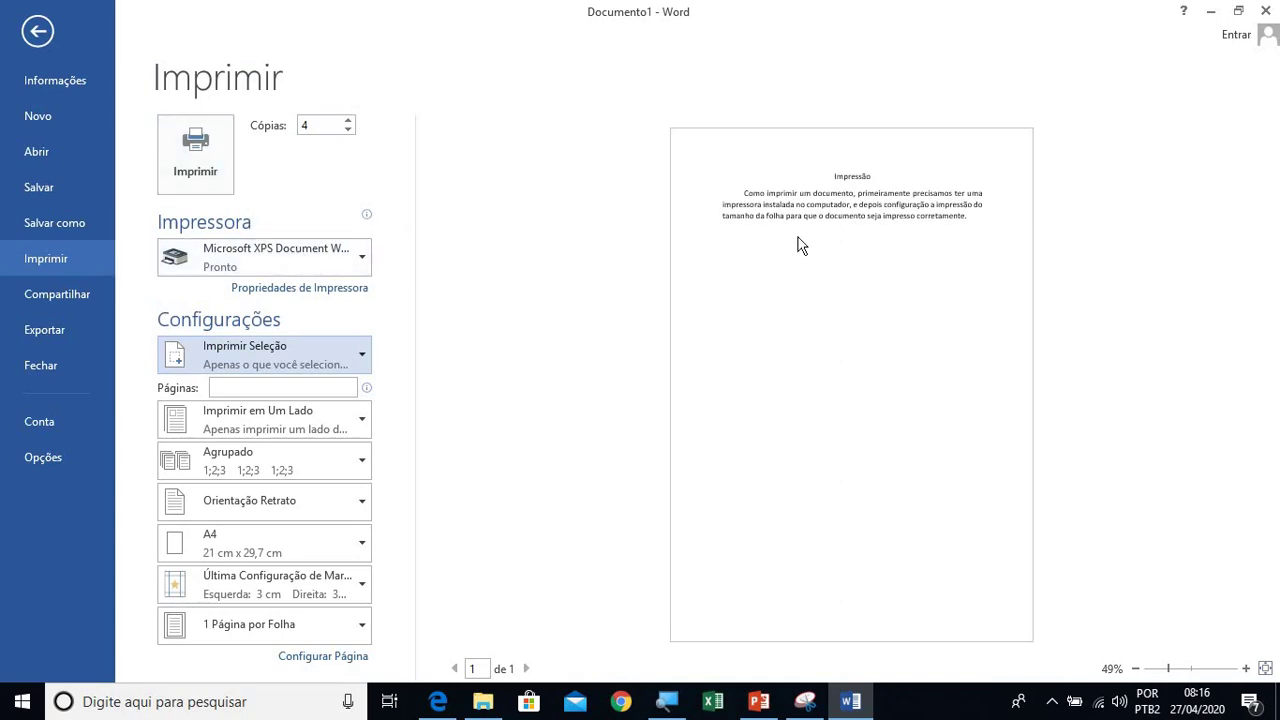
Step: Go back to the document and reselect the phrase "Como imprimir um documento"
click(40, 32)
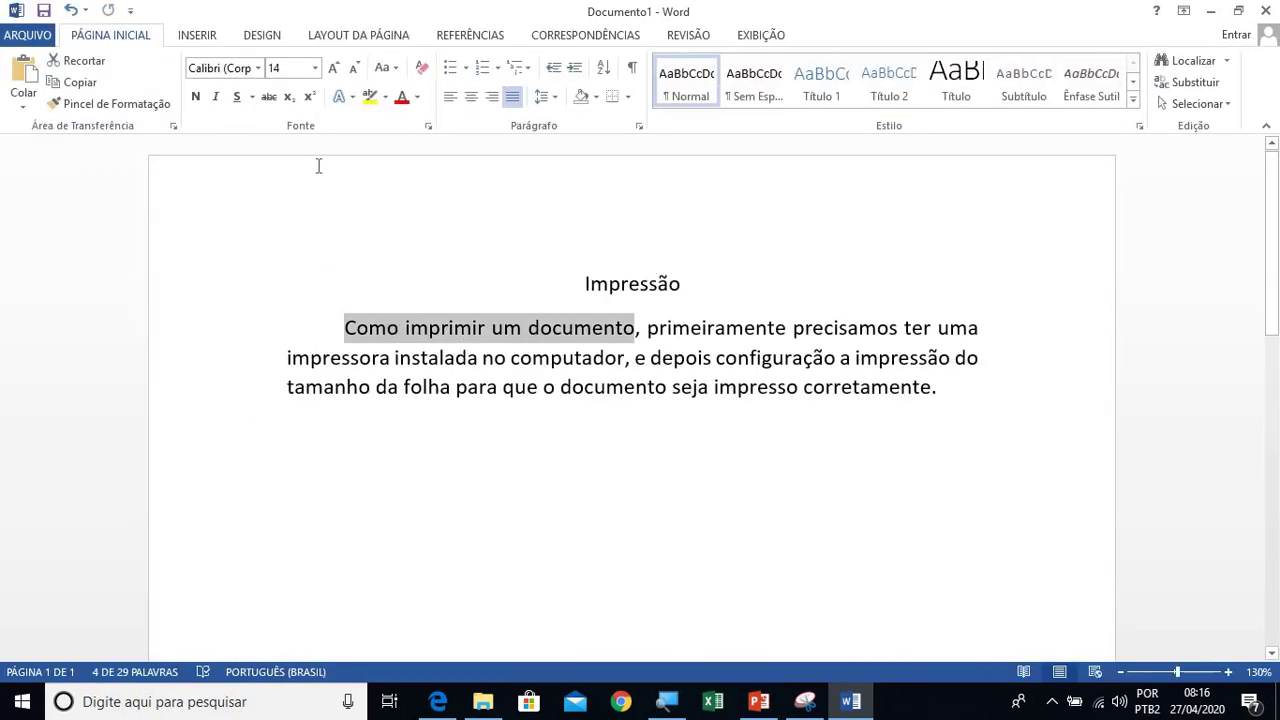
click(388, 388)
drag(344, 328, 482, 358)
drag(570, 355, 634, 329)
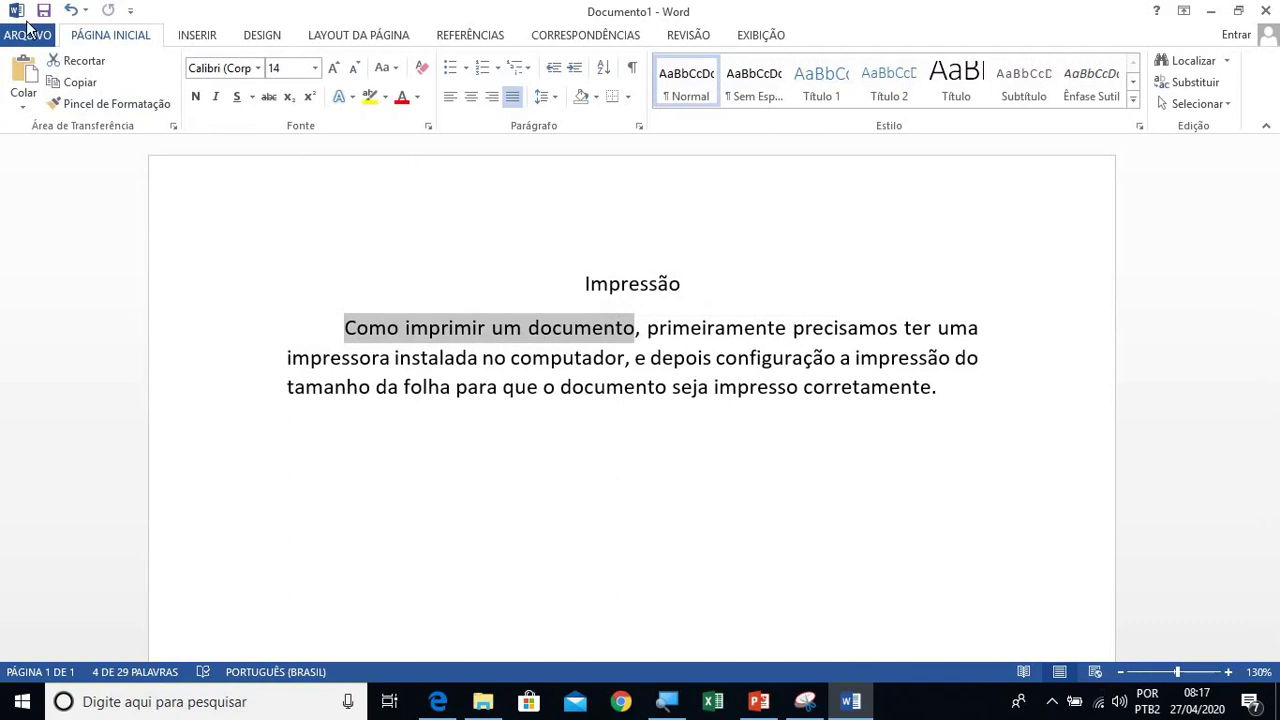
Step: Switch the print range to Imprimir Todas as Páginas and back to Imprimir Seleção
click(28, 32)
click(61, 263)
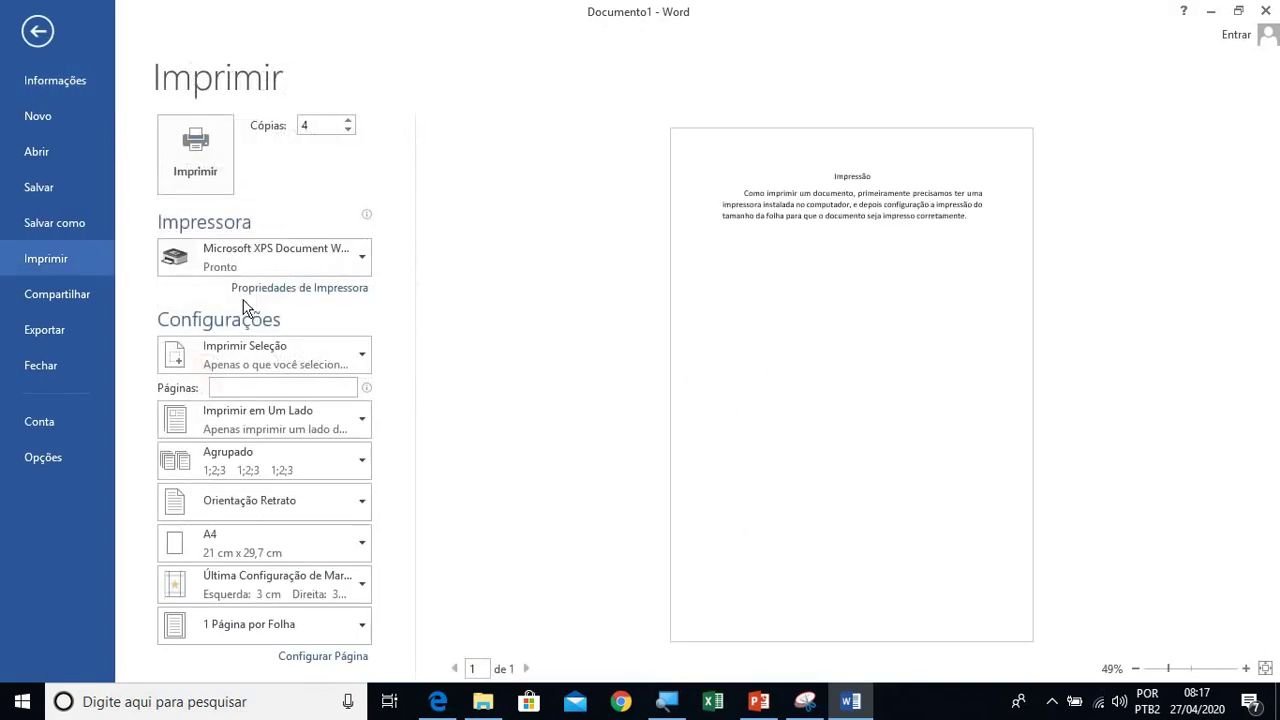
click(290, 368)
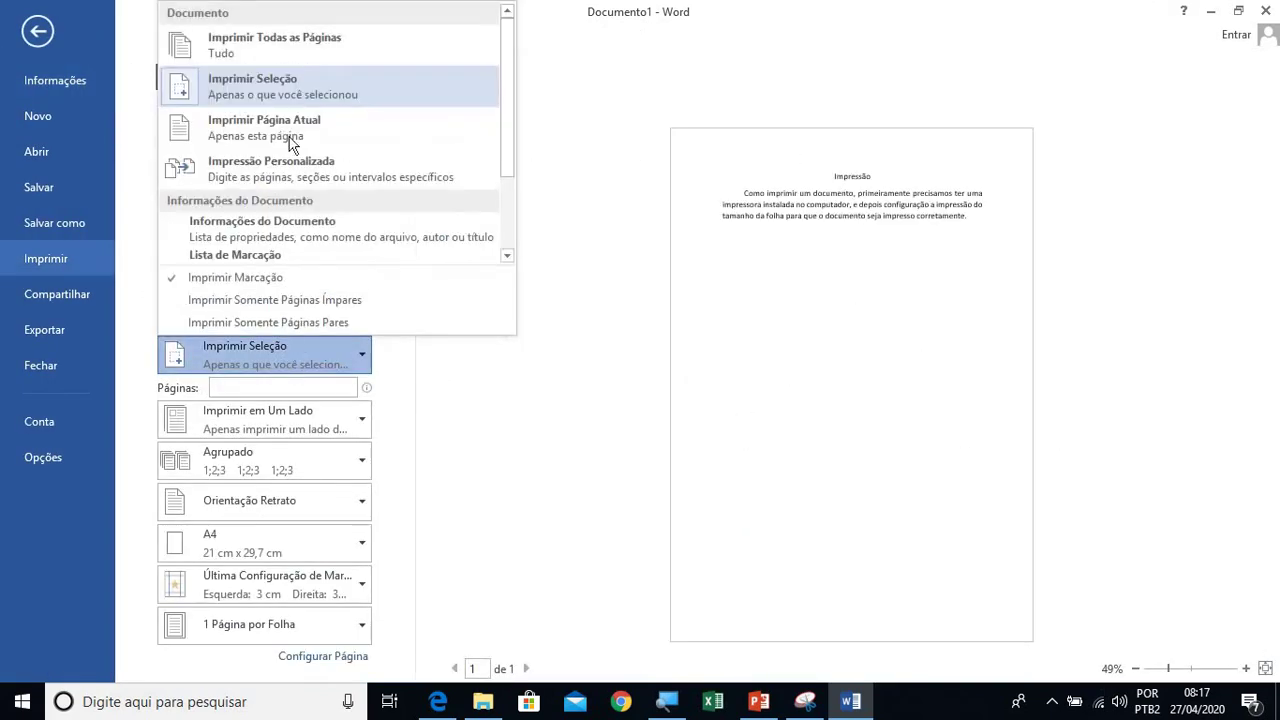
click(303, 60)
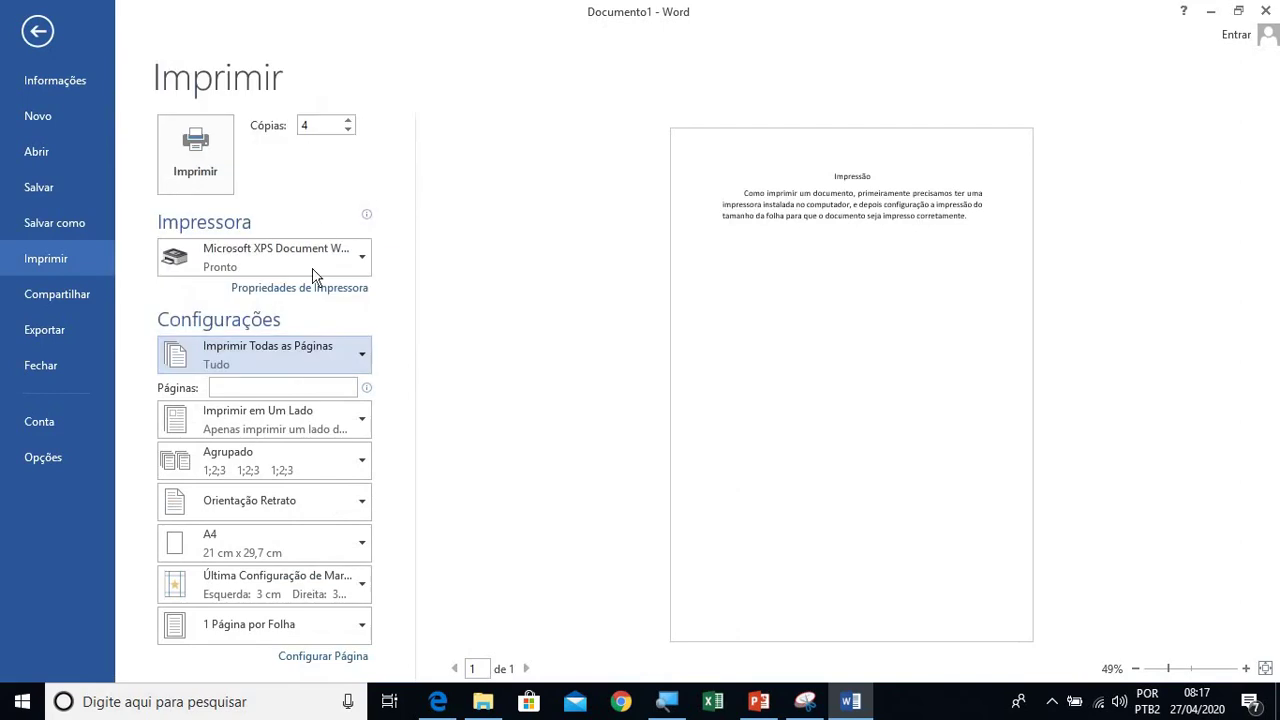
click(343, 360)
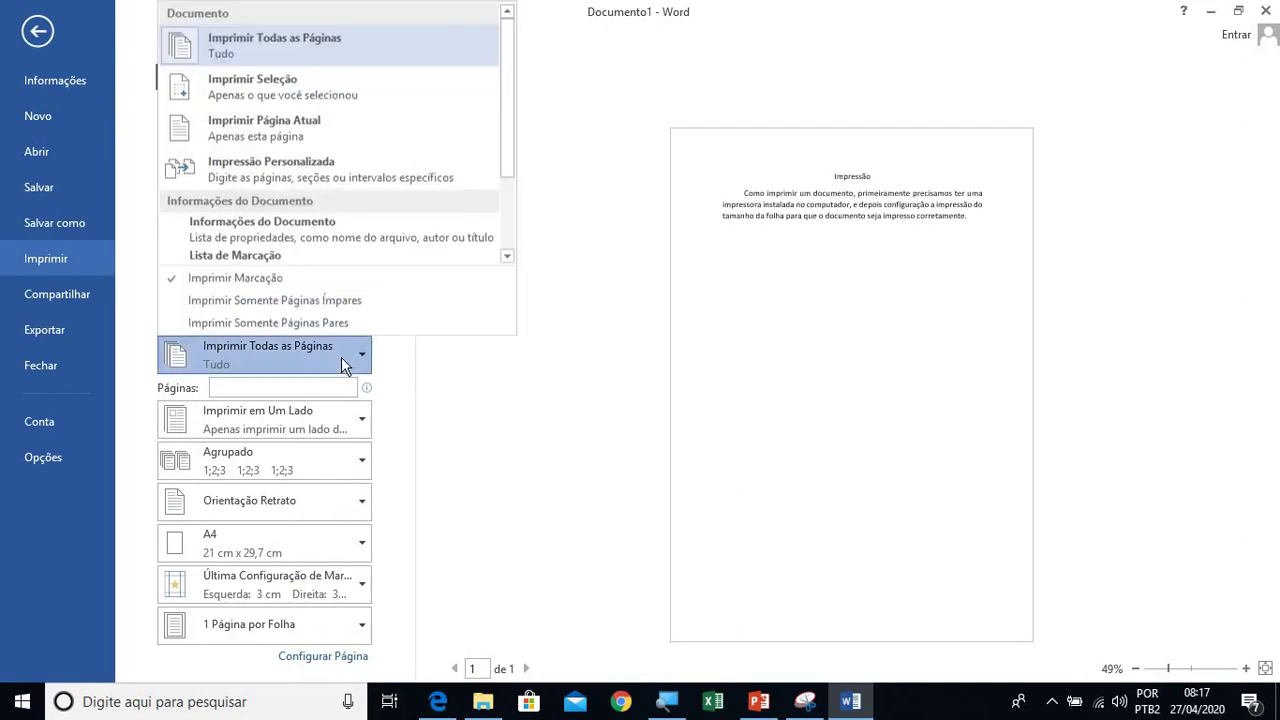
click(309, 82)
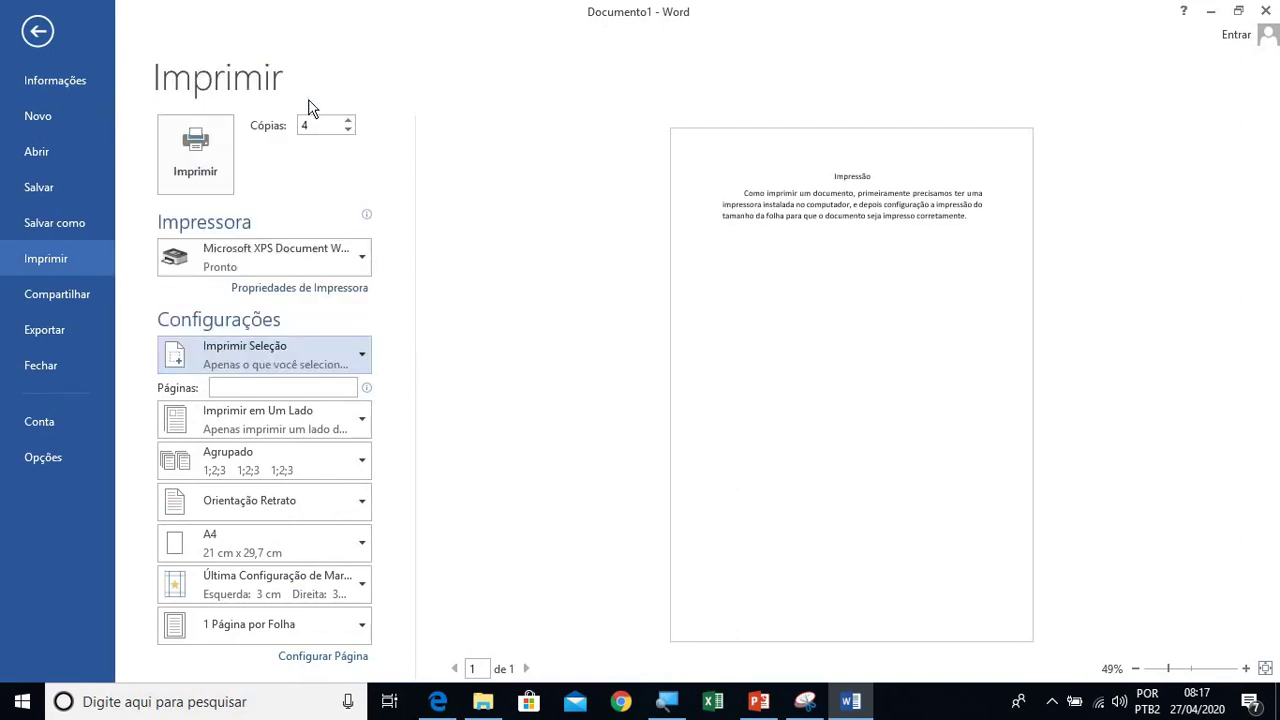
click(359, 357)
click(359, 357)
Step: Return to the document, delete the ending of the paragraph's last word, "corretamente.", and undo the deletion
click(38, 32)
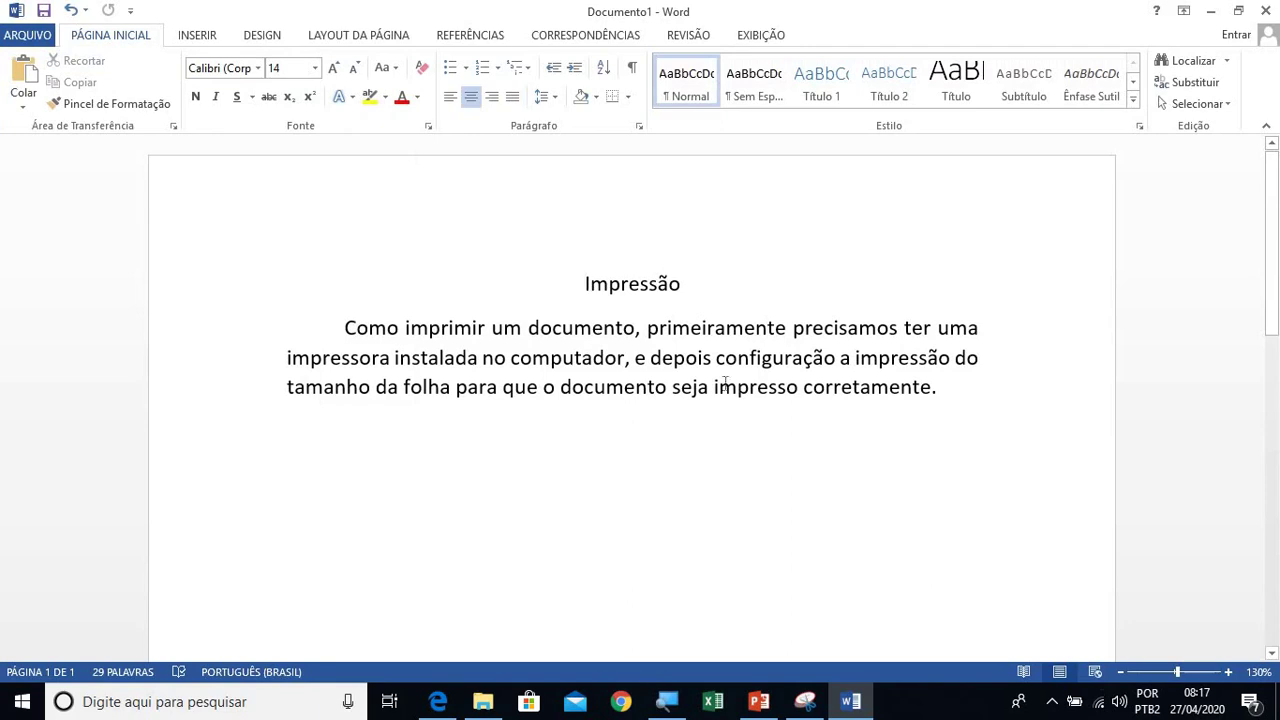
click(945, 405)
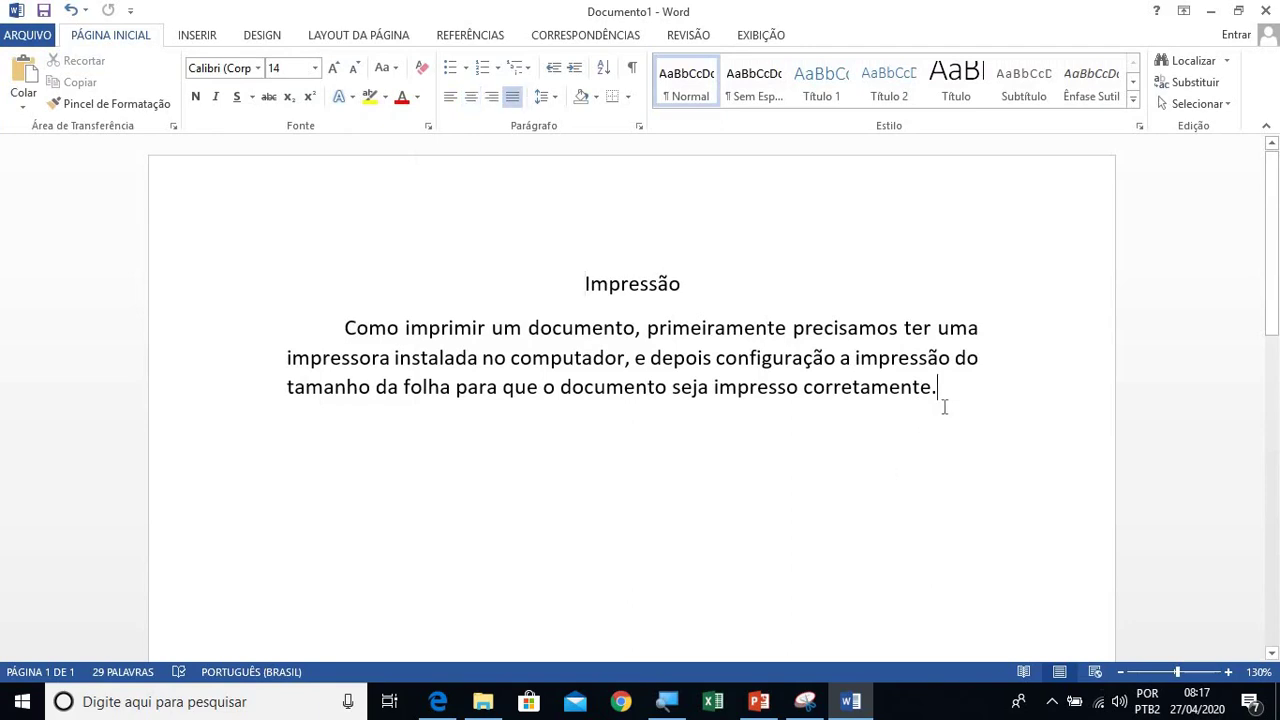
key(BackSpace)
key(BackSpace)
key(BackSpace)
key(BackSpace)
key(BackSpace)
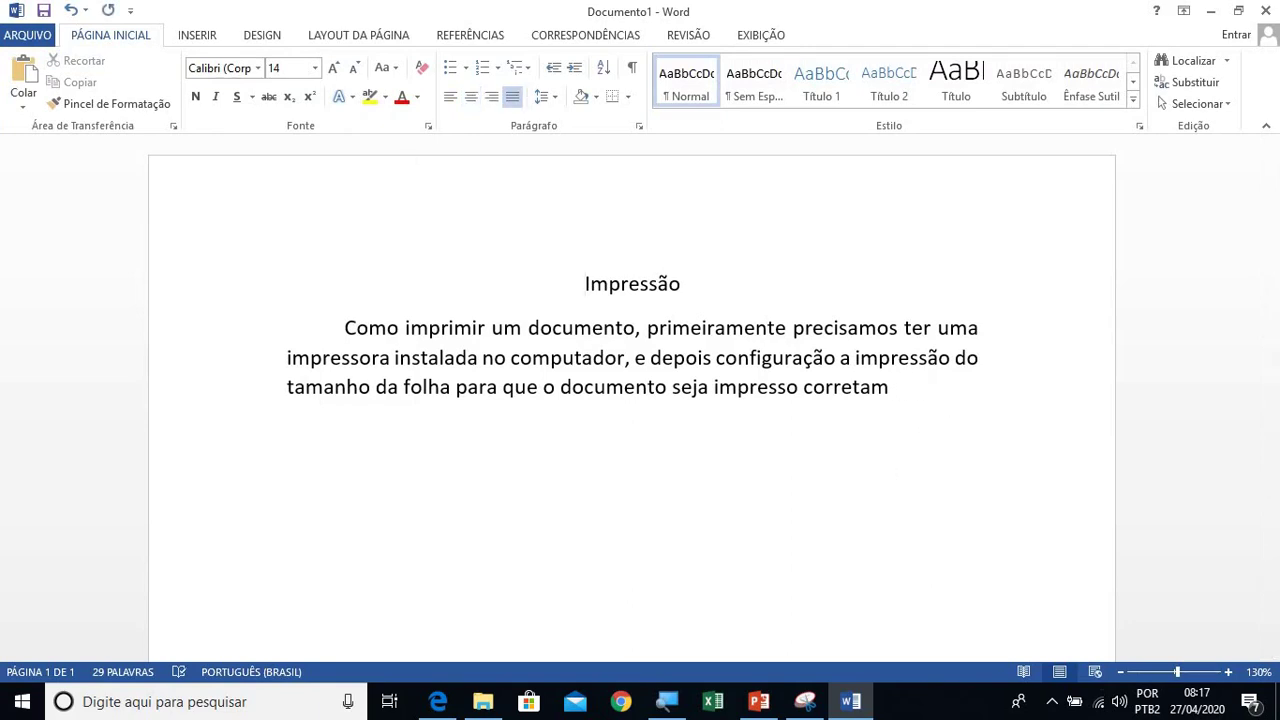
key(ctrl+z)
key(End)
Step: Choose Microsoft Print to PDF as the printer and set the number of copies to 3
click(41, 39)
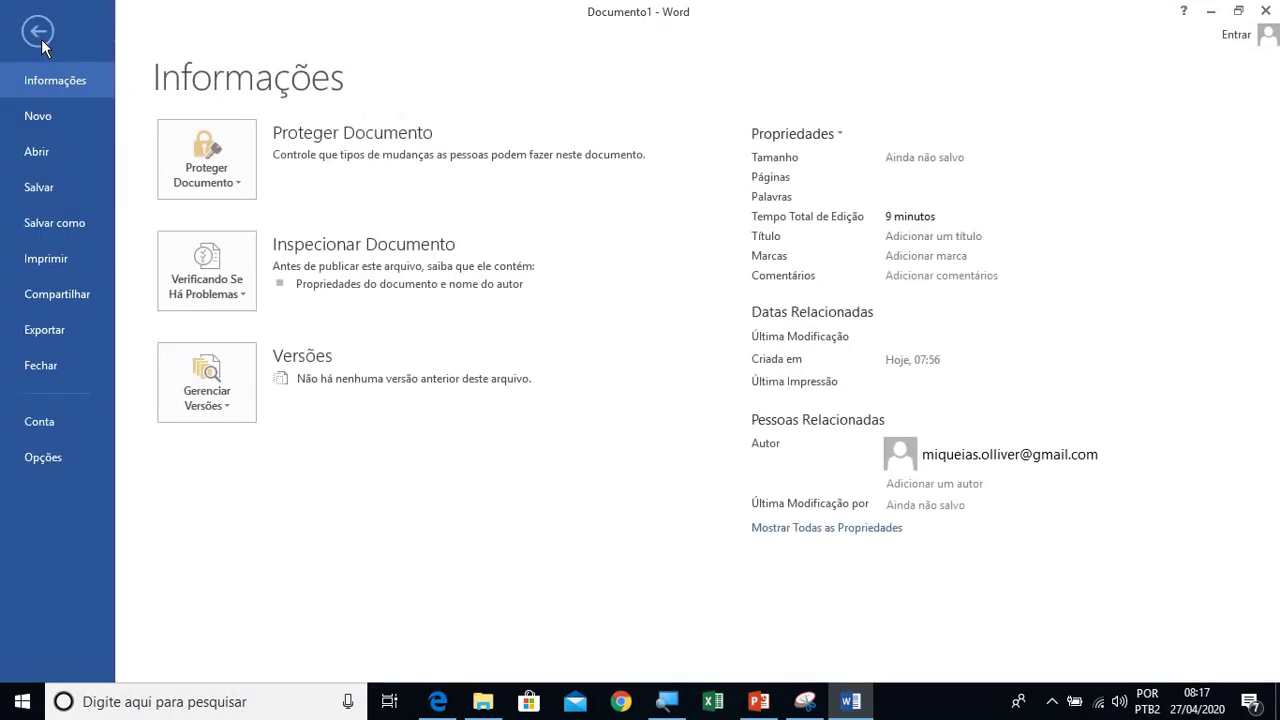
click(62, 254)
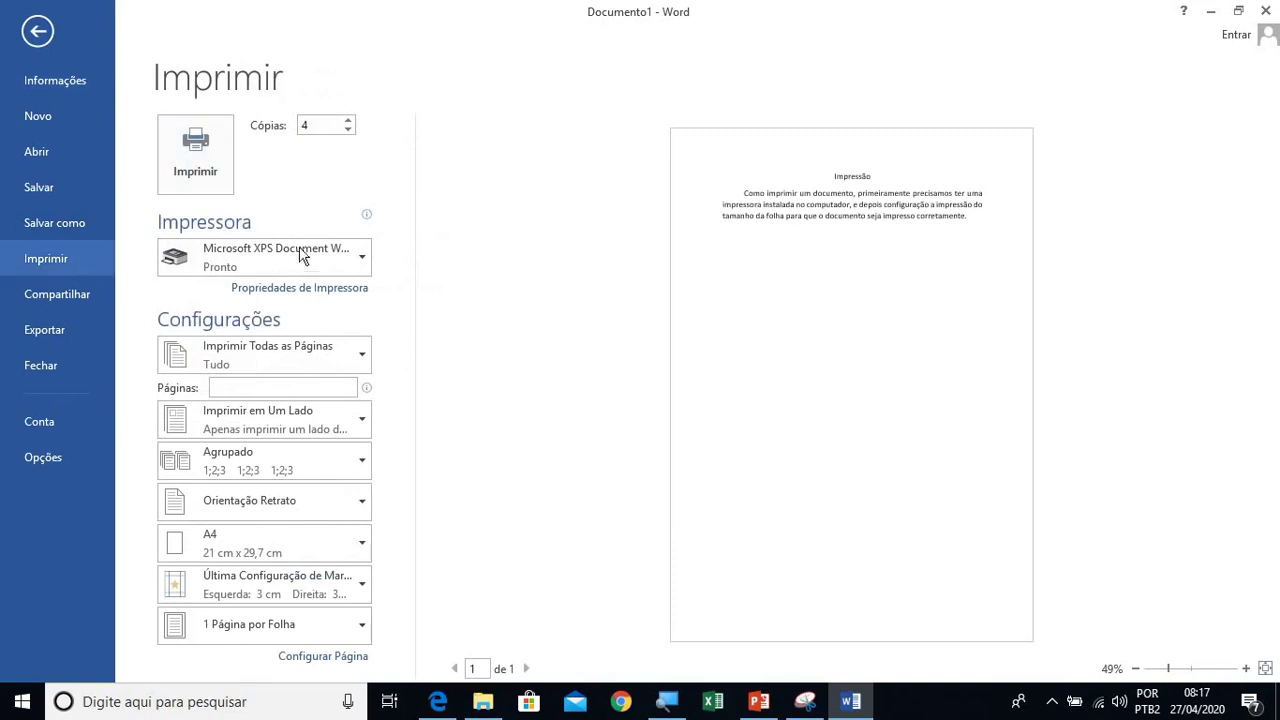
click(300, 254)
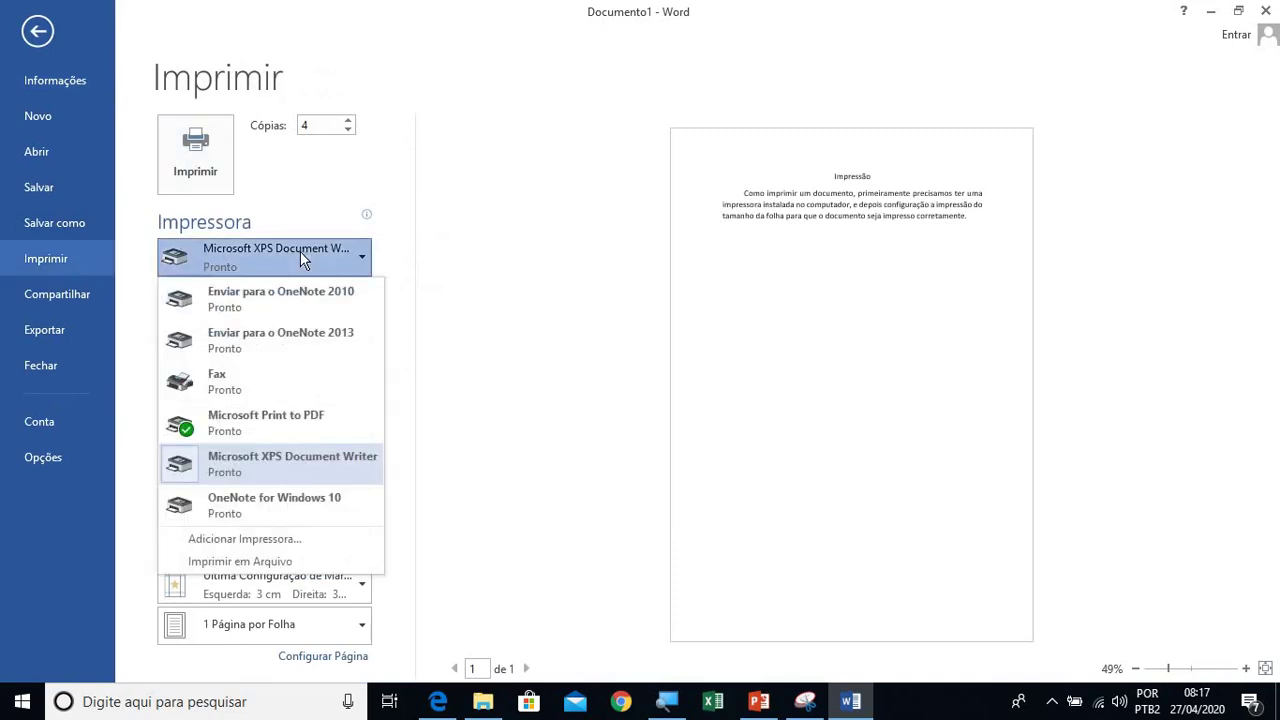
click(308, 420)
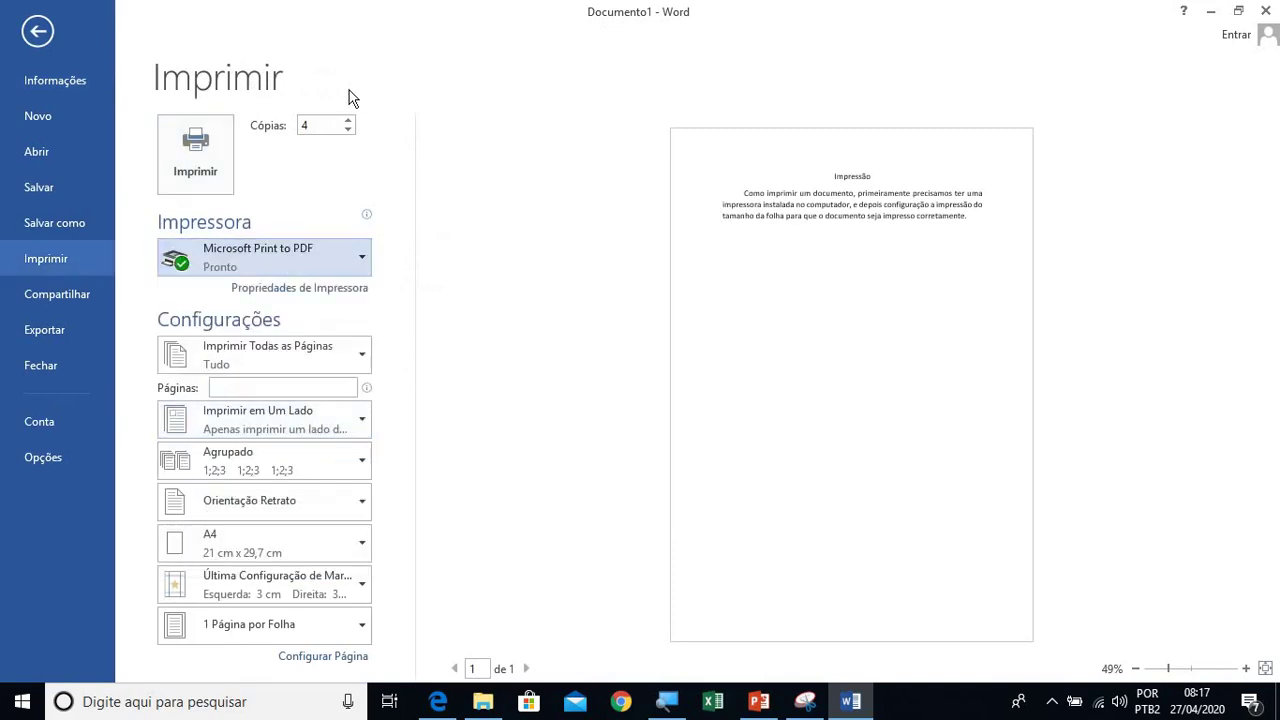
click(348, 130)
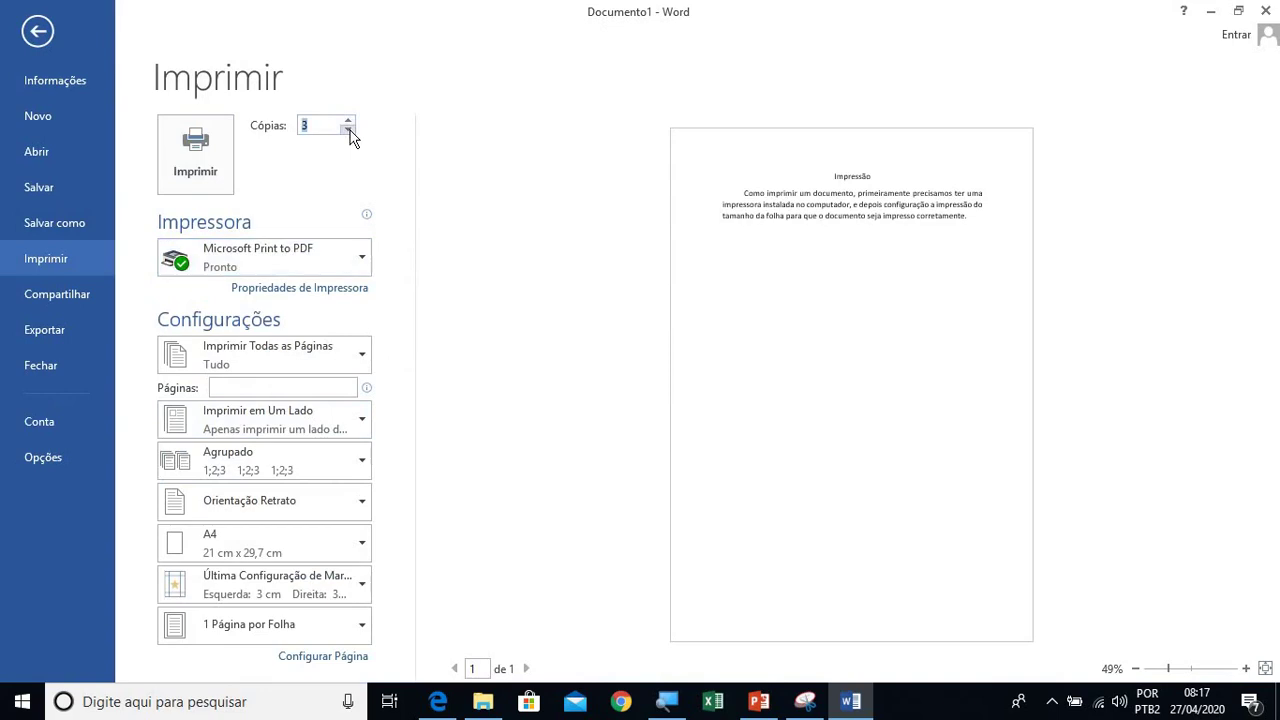
Step: Print the document to a PDF file named asd in the Documentos folder
click(179, 166)
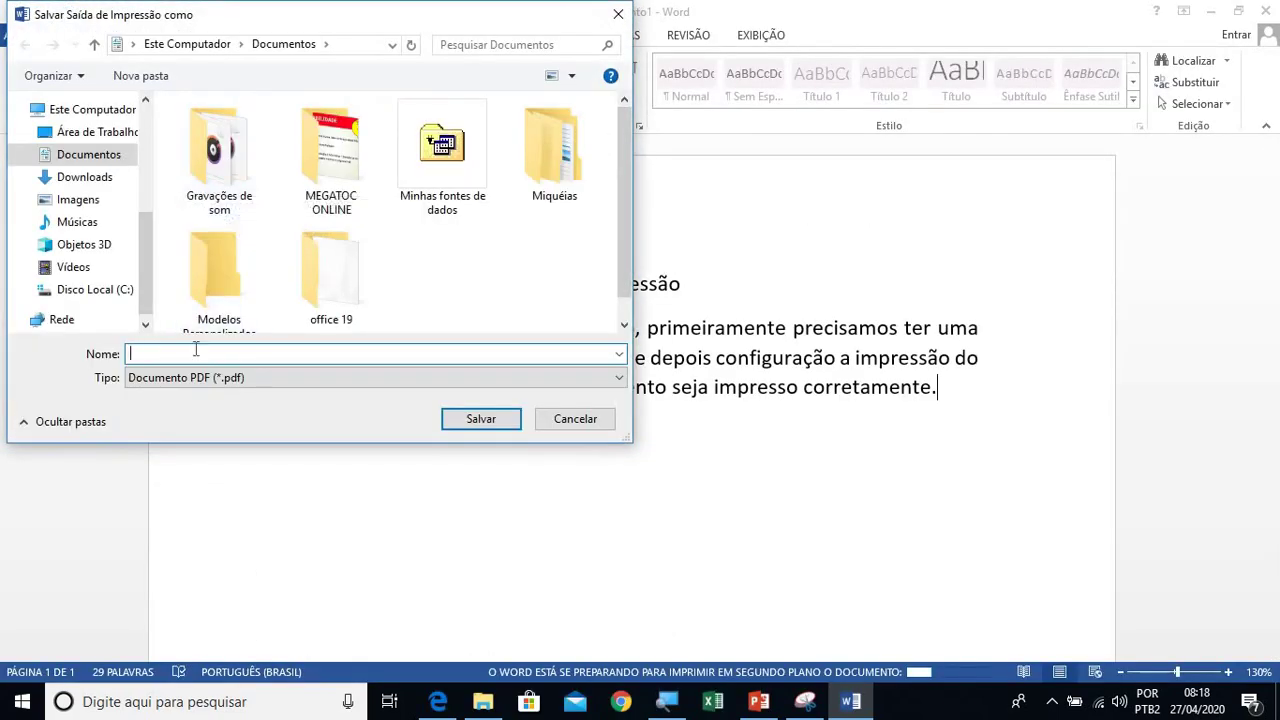
text(asd)
click(466, 417)
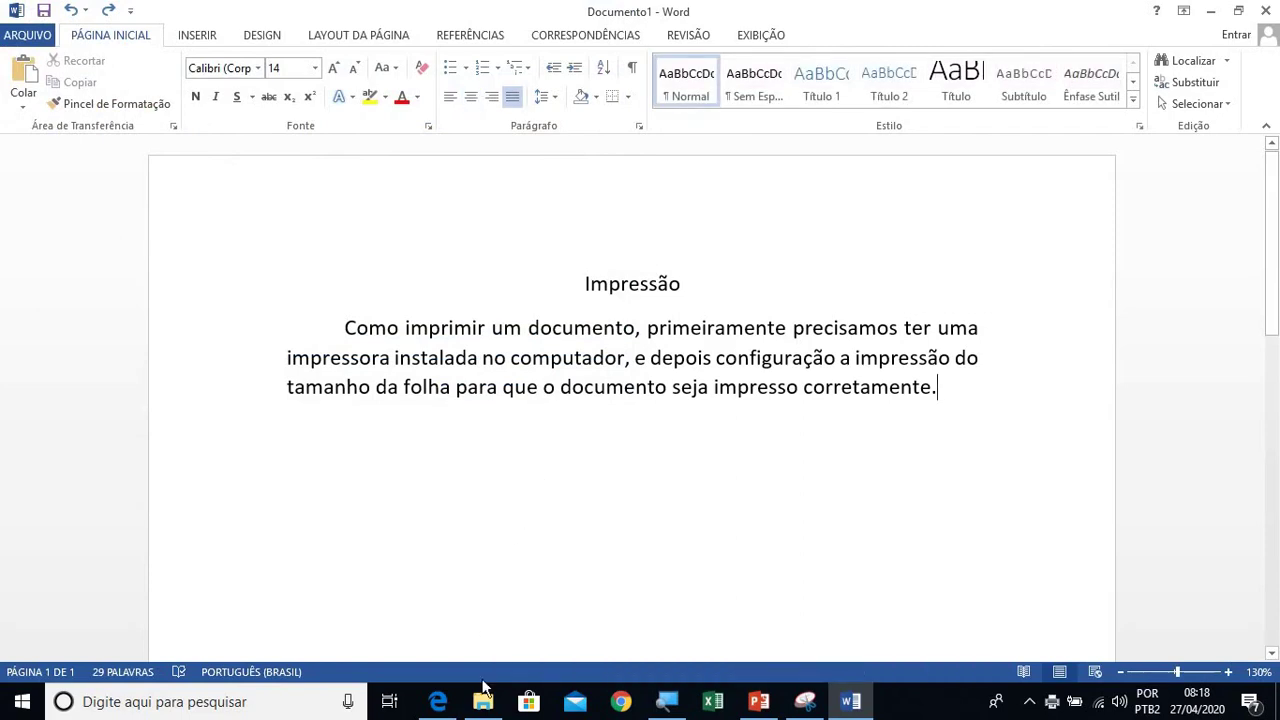
Step: Switch to File Explorer and open the asd PDF from the Documentos folder to check the printed text
click(483, 701)
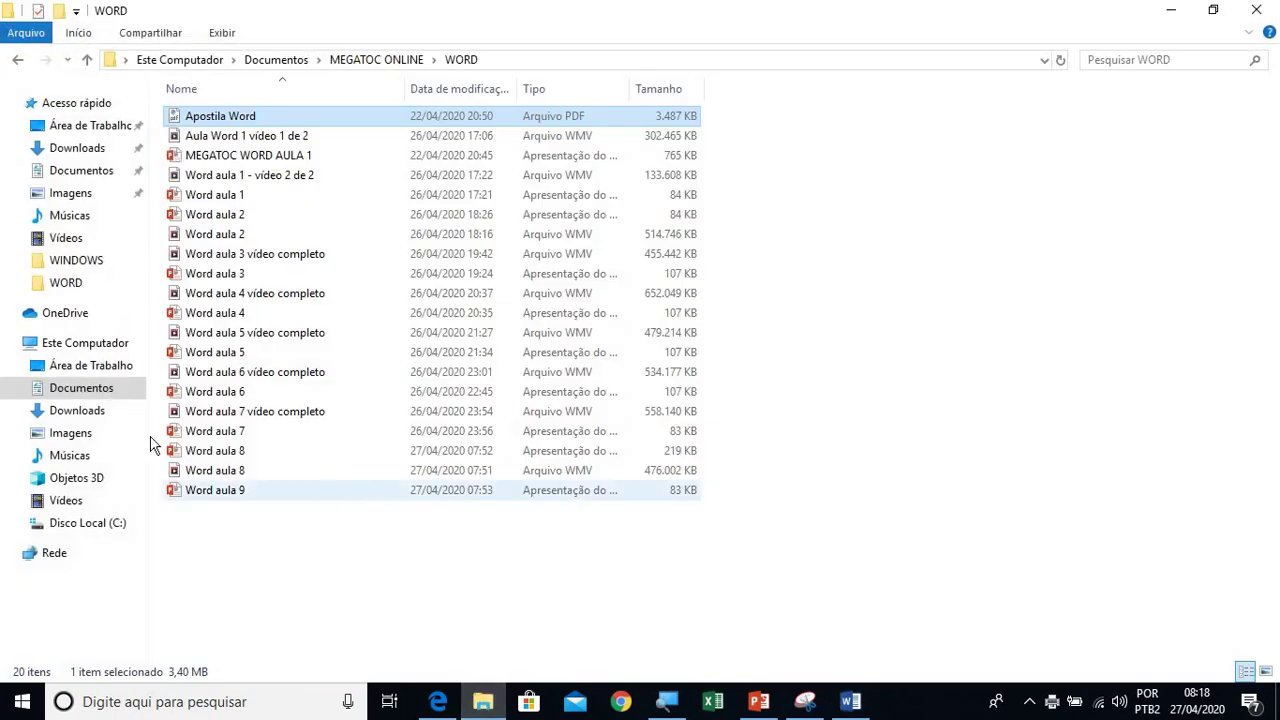
click(94, 389)
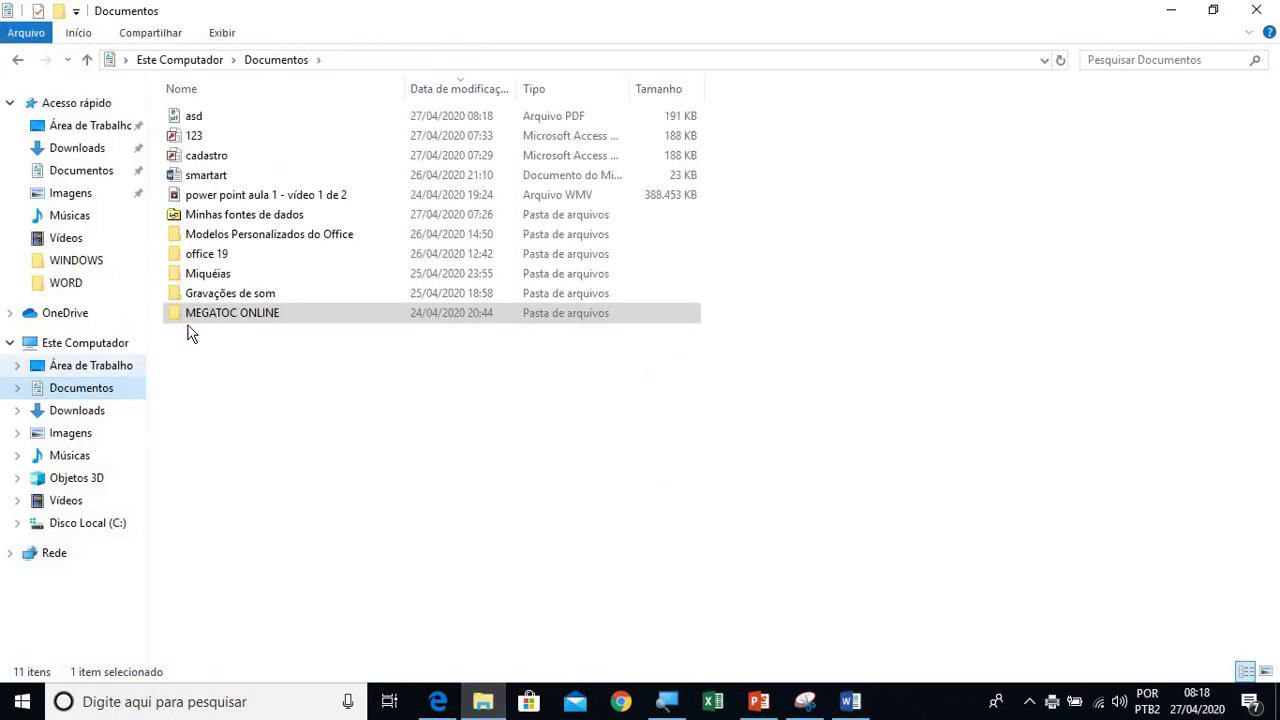
double_click(193, 118)
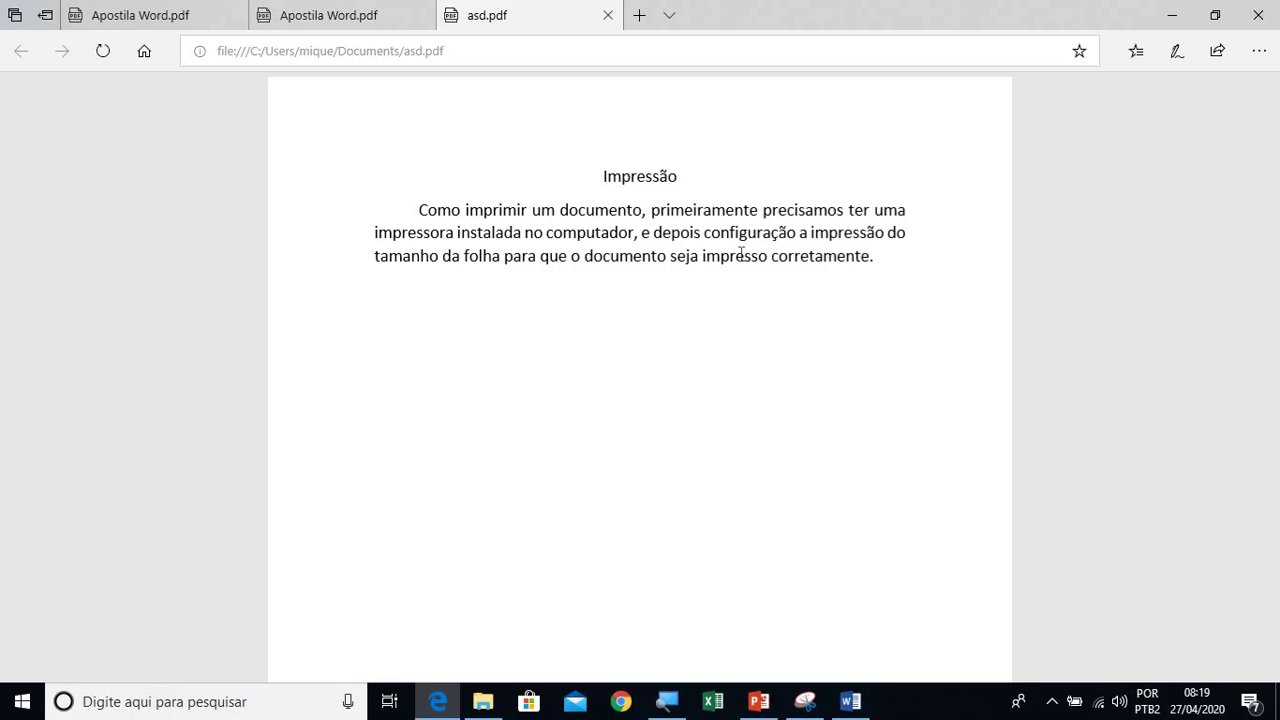
mouse_move(740, 263)
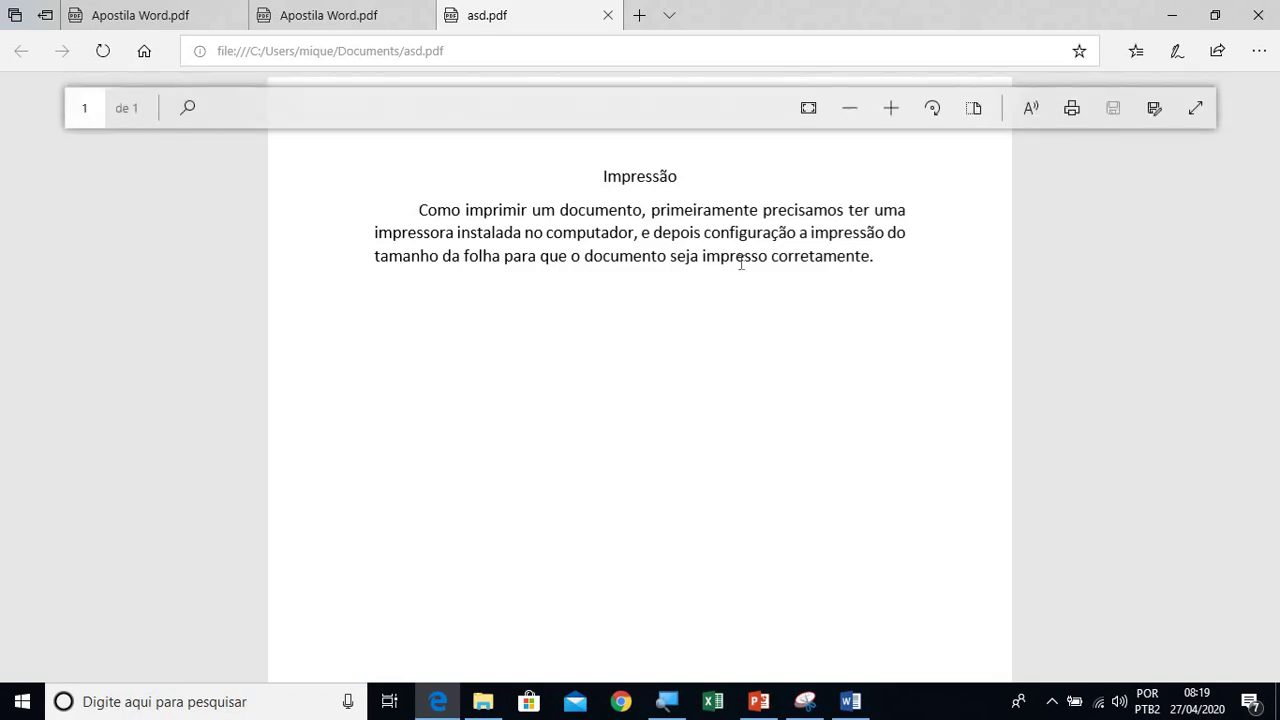
double_click(646, 213)
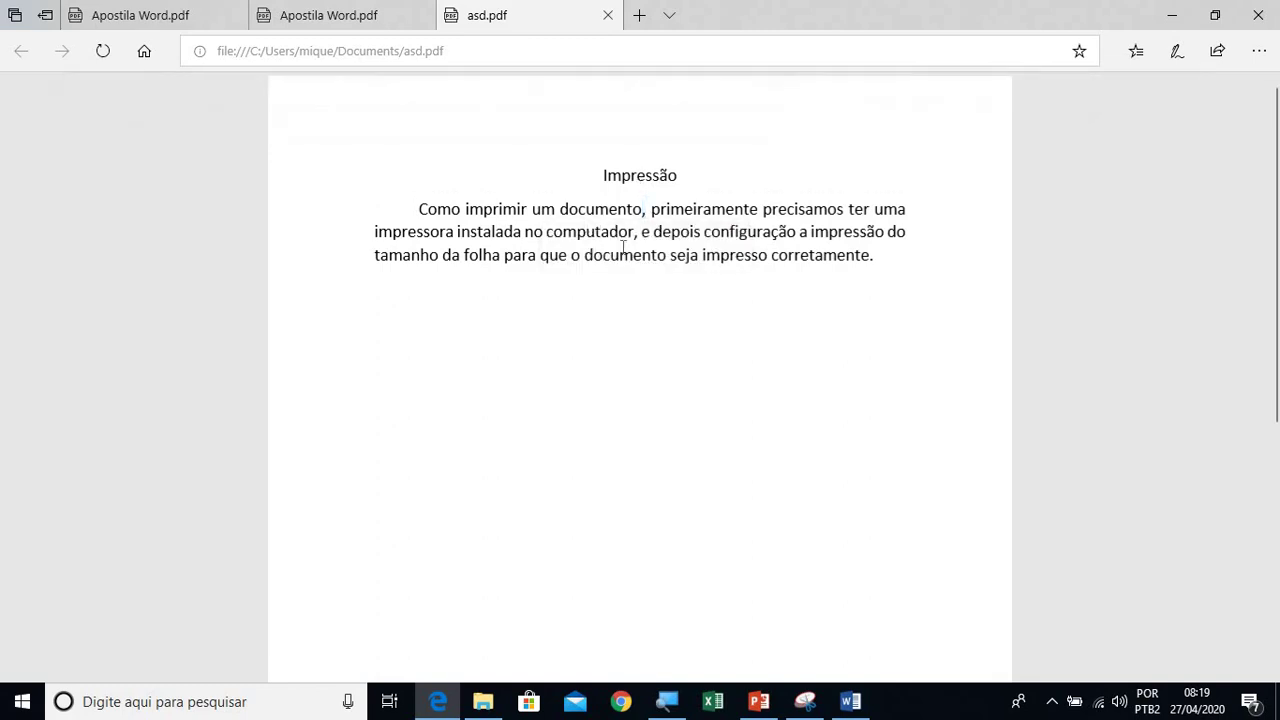
click(624, 248)
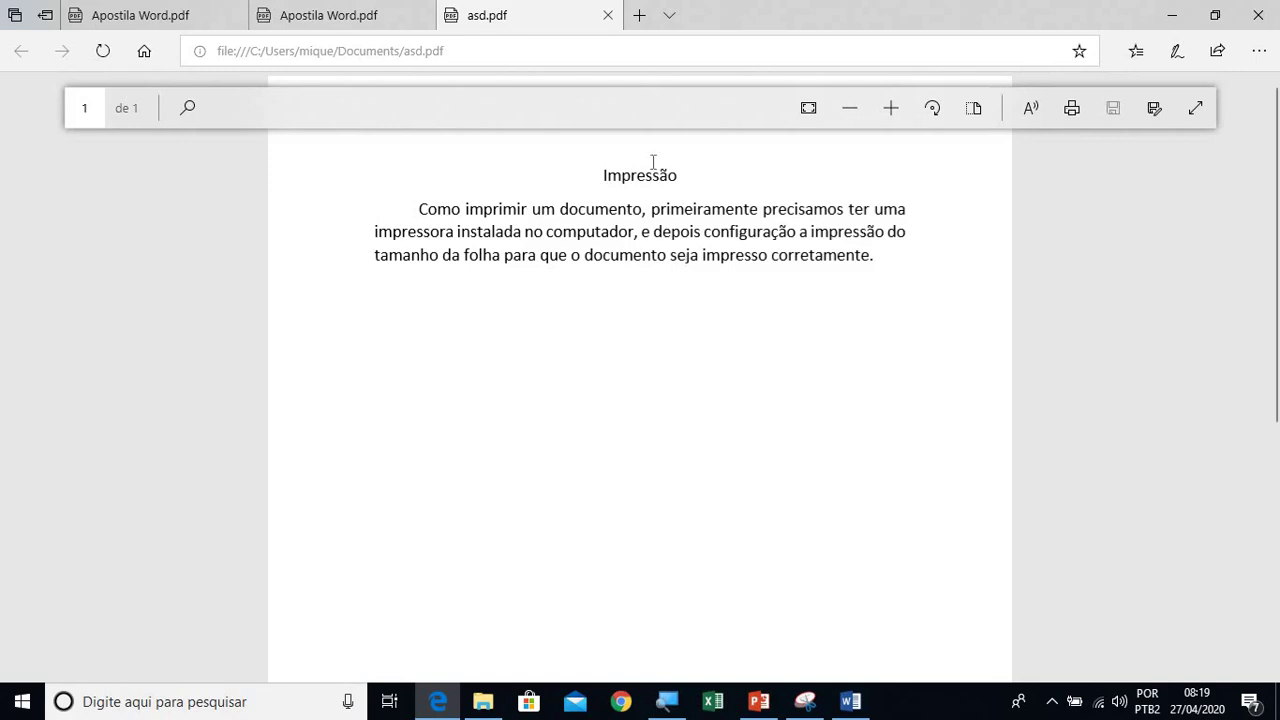
Step: Return to the Word document and insert a pie chart on a new line below the paragraph
click(849, 703)
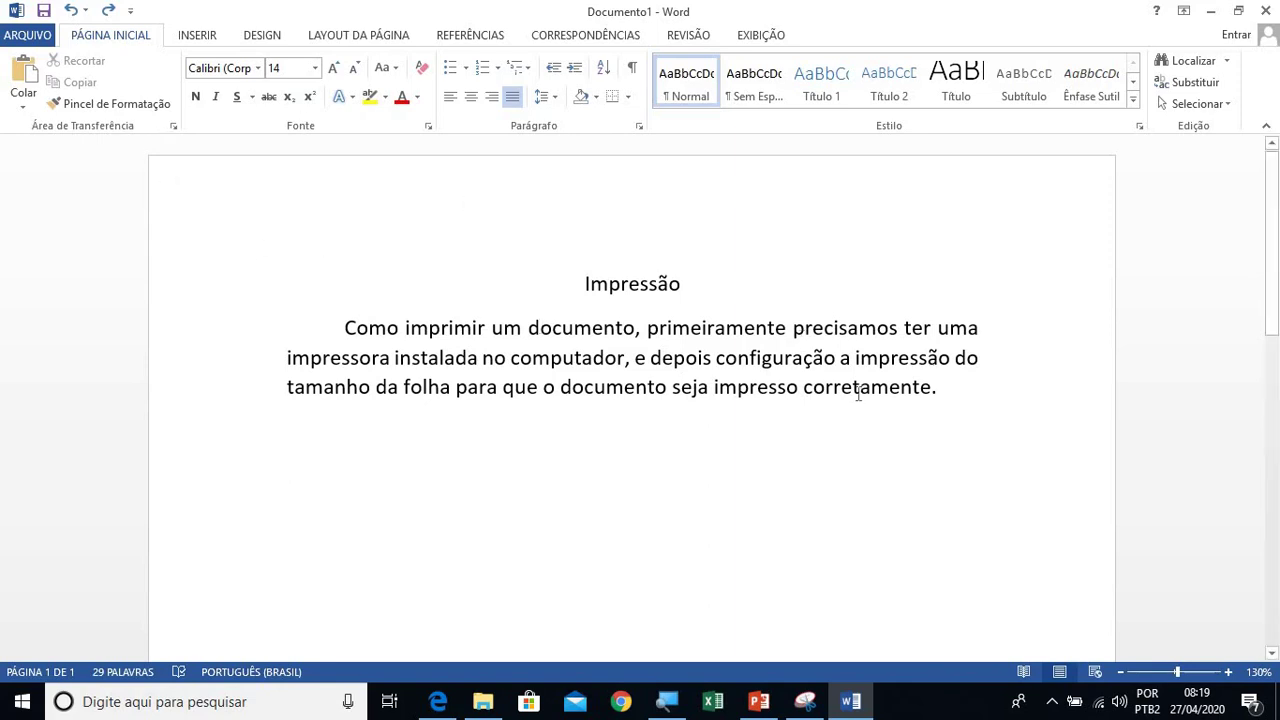
key(Return)
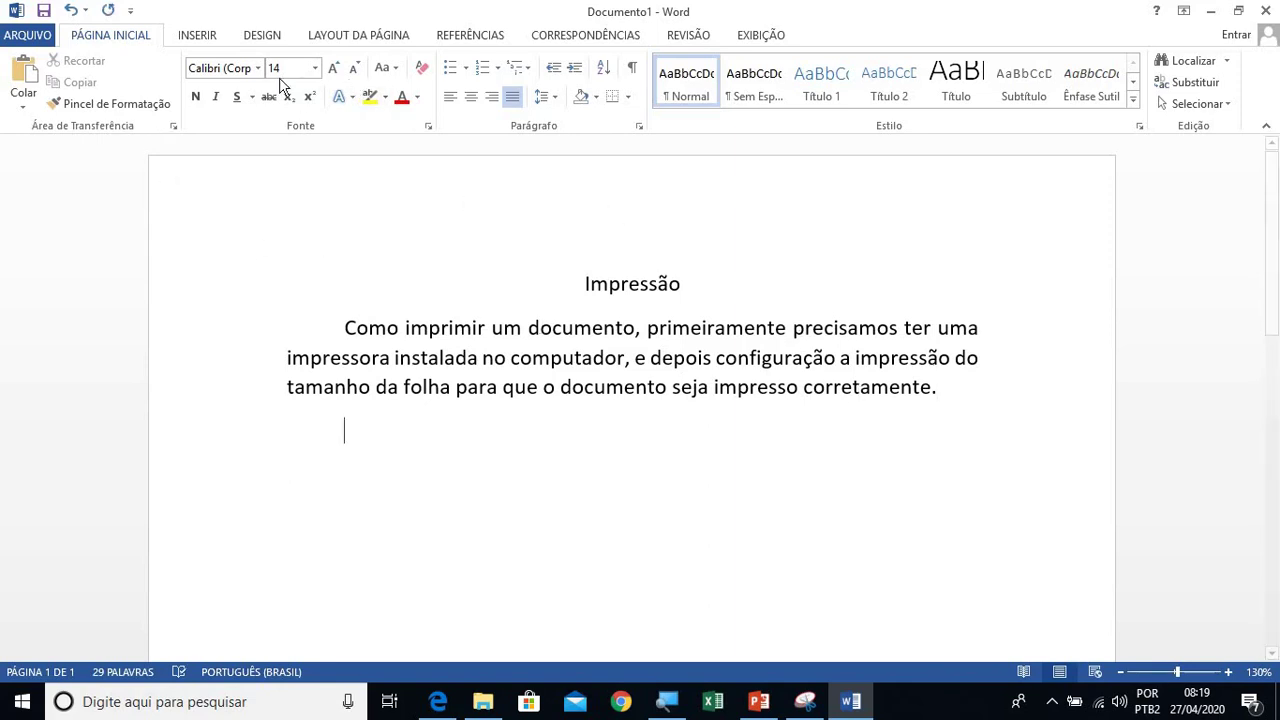
click(201, 40)
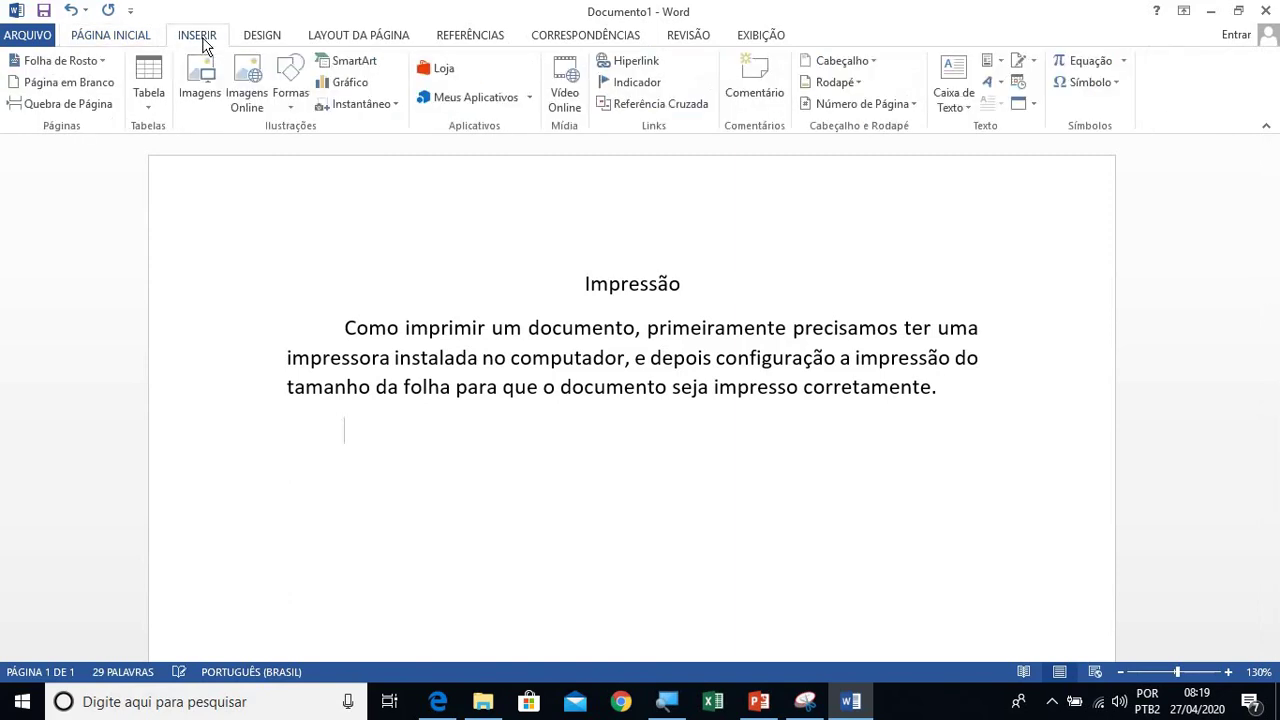
click(358, 86)
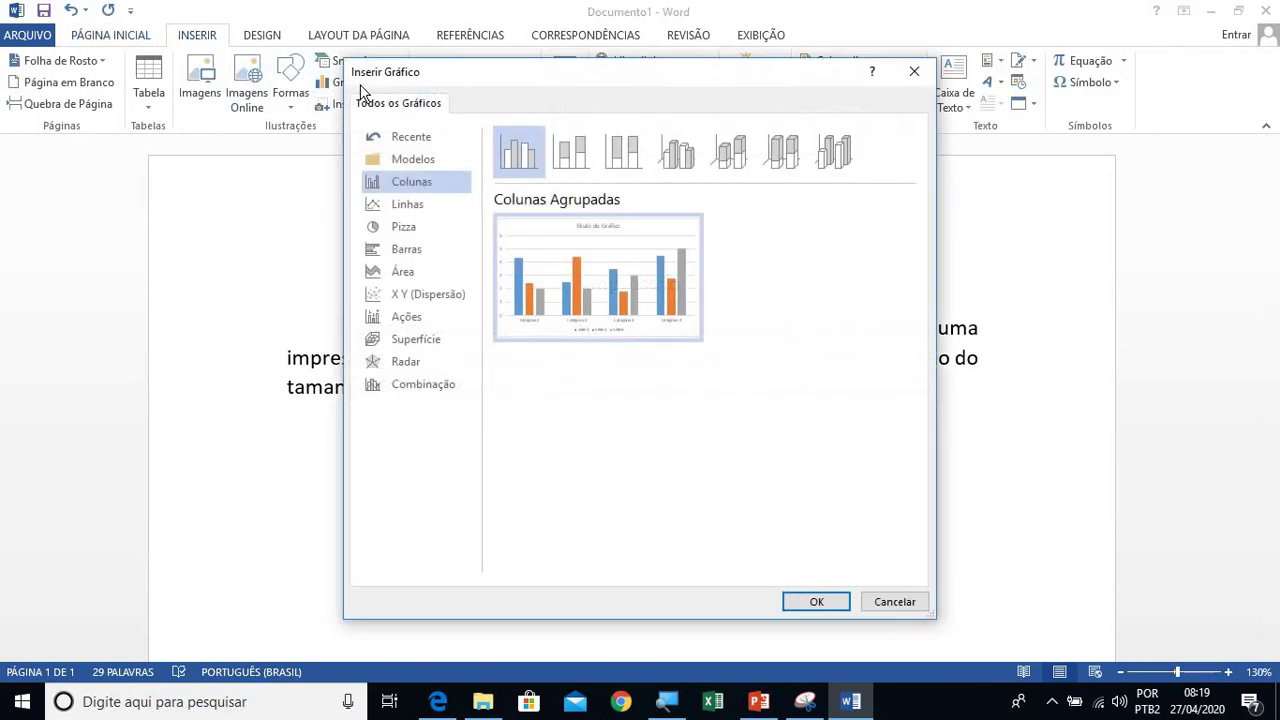
click(419, 232)
click(815, 602)
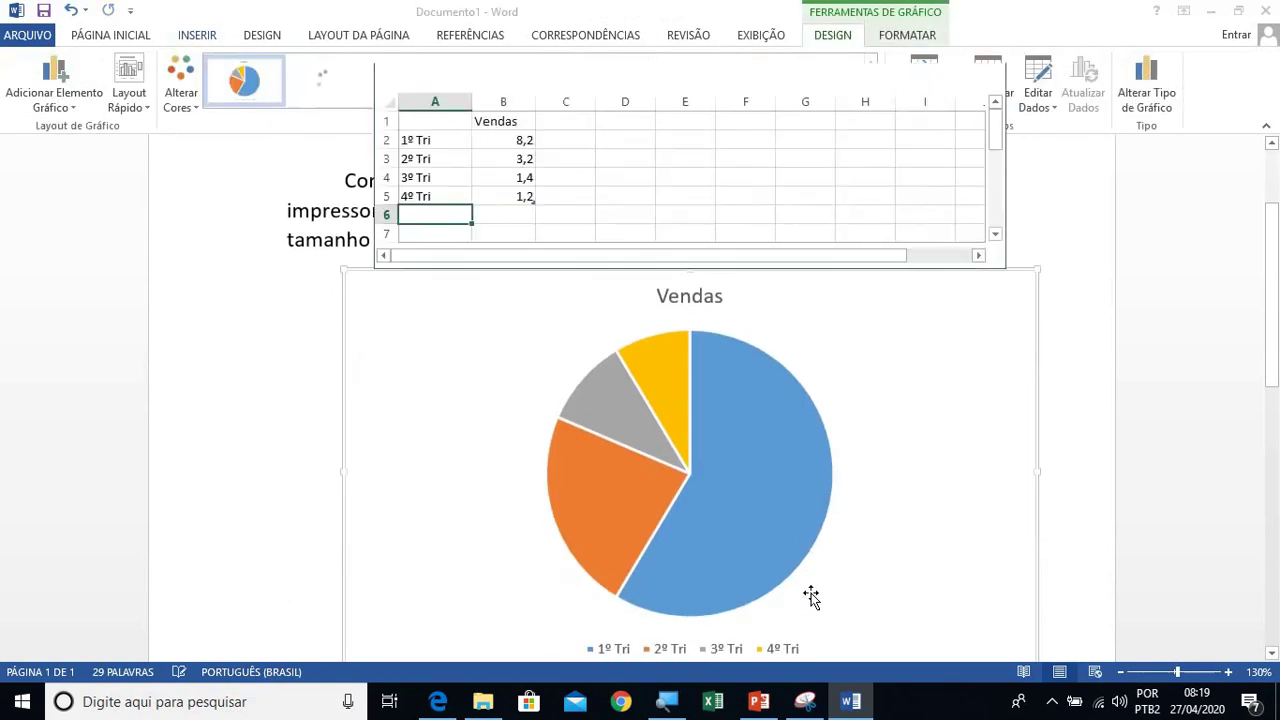
Step: Replace the four category labels in the chart's data sheet with 2015, 2016, 2017 and 2018
click(459, 142)
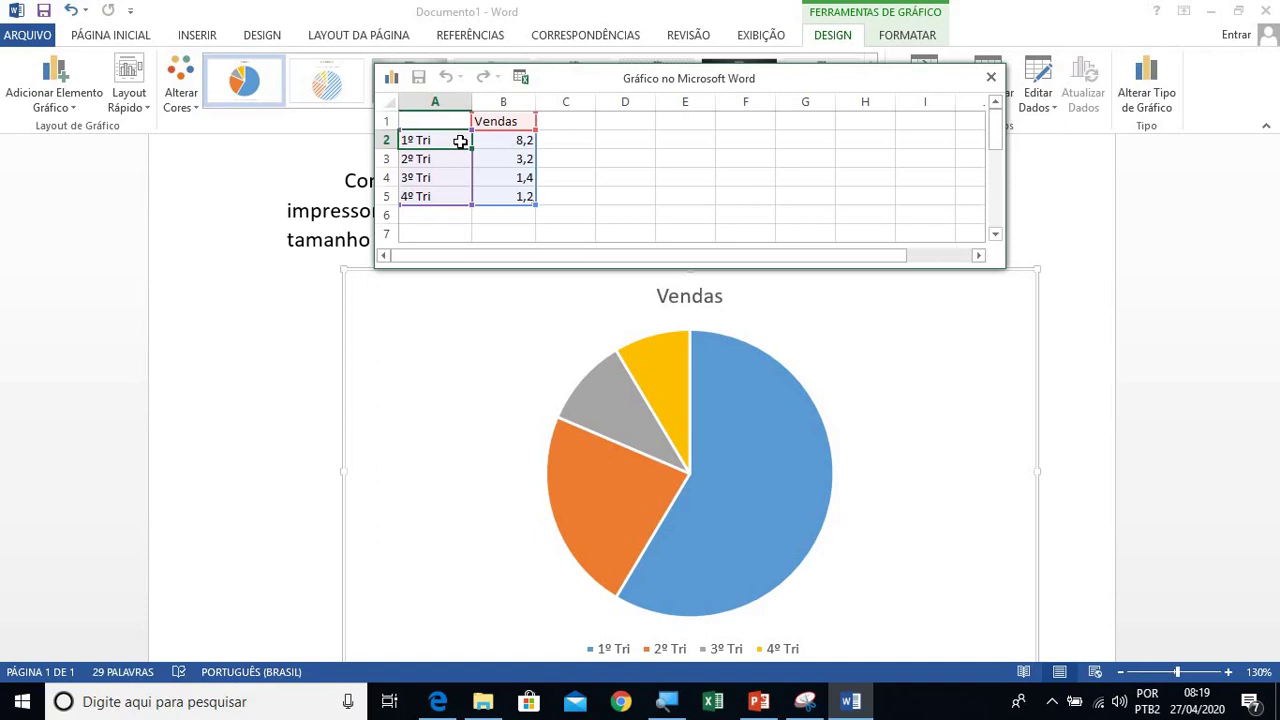
text(2015)
key(Return)
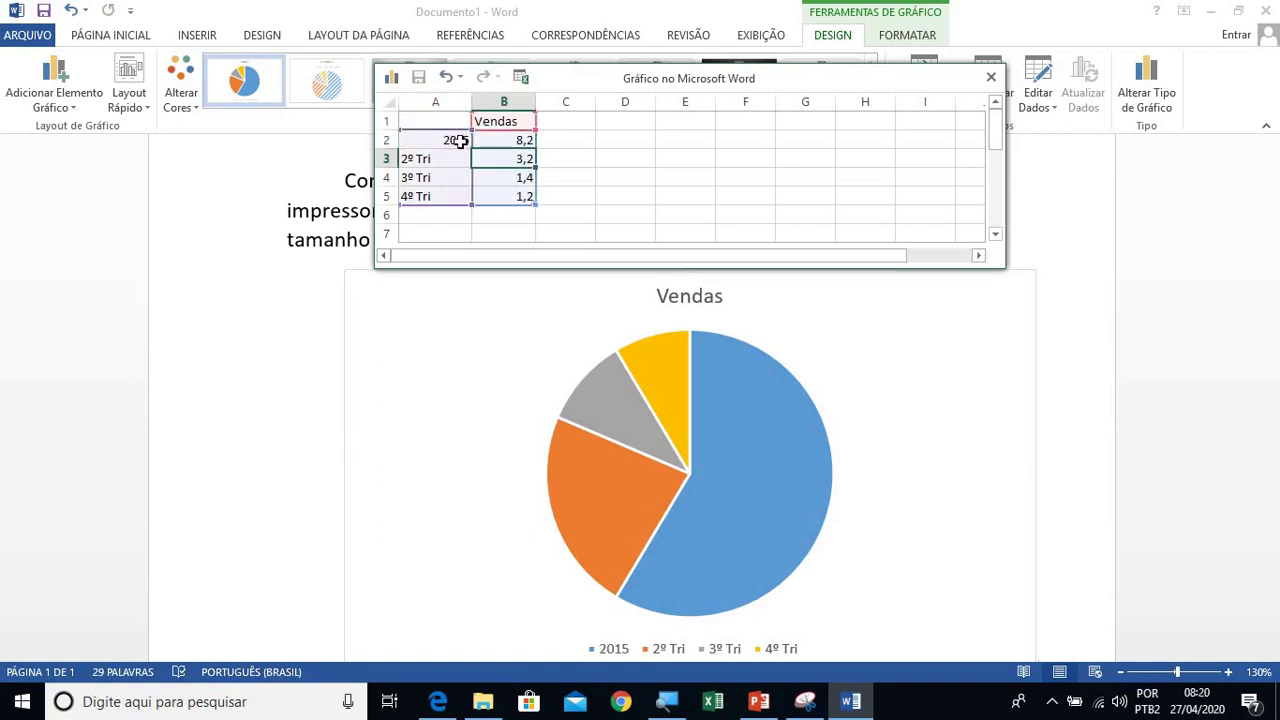
text(2006)
key(Return)
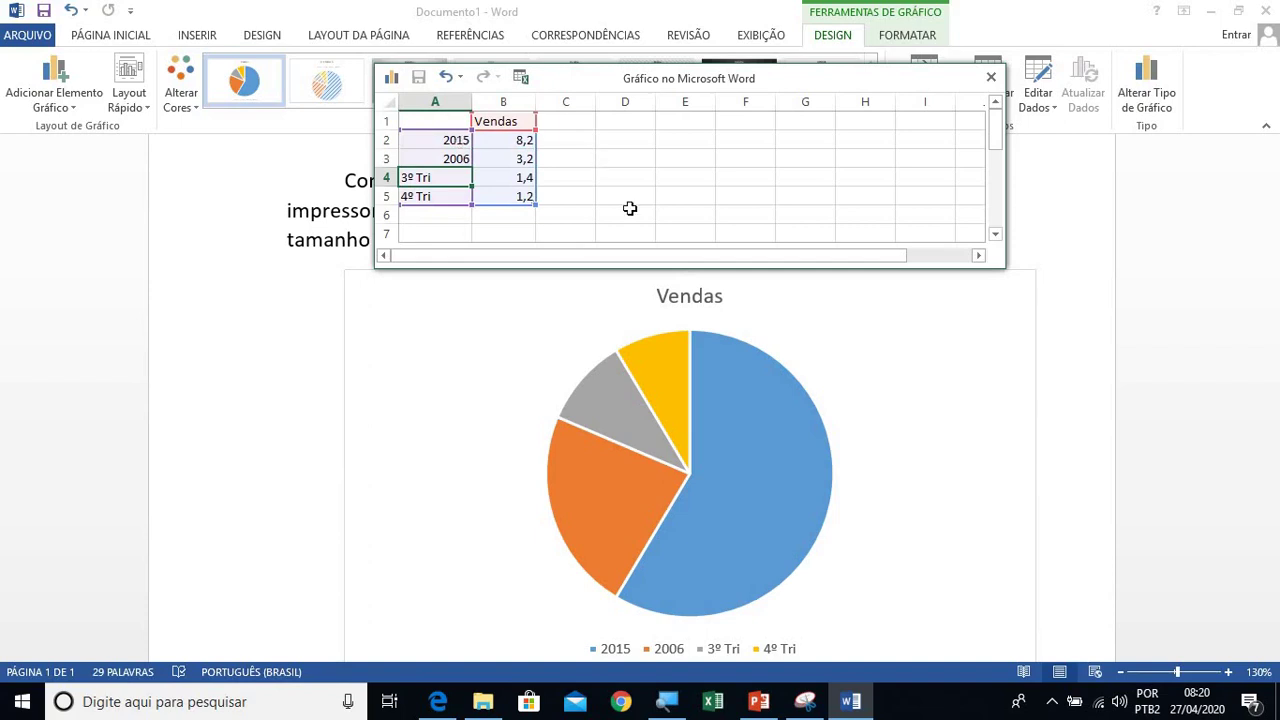
key(Up)
text(2016)
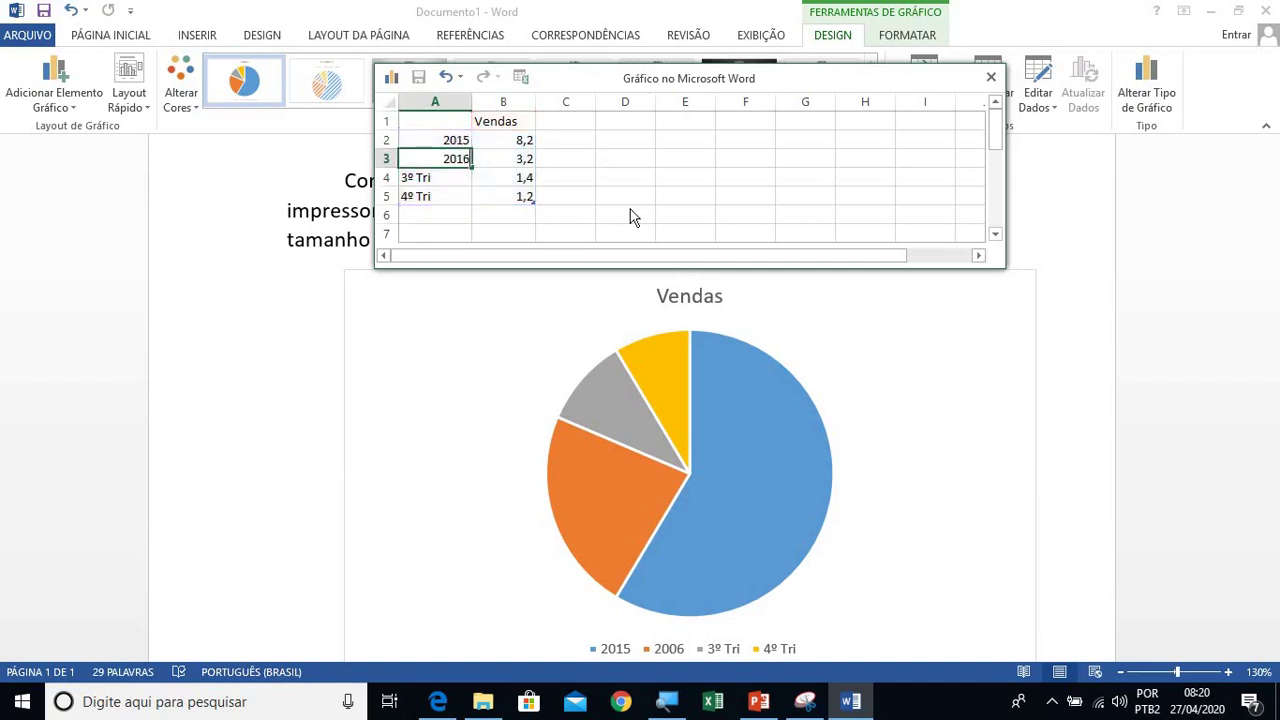
key(Return)
text(2017)
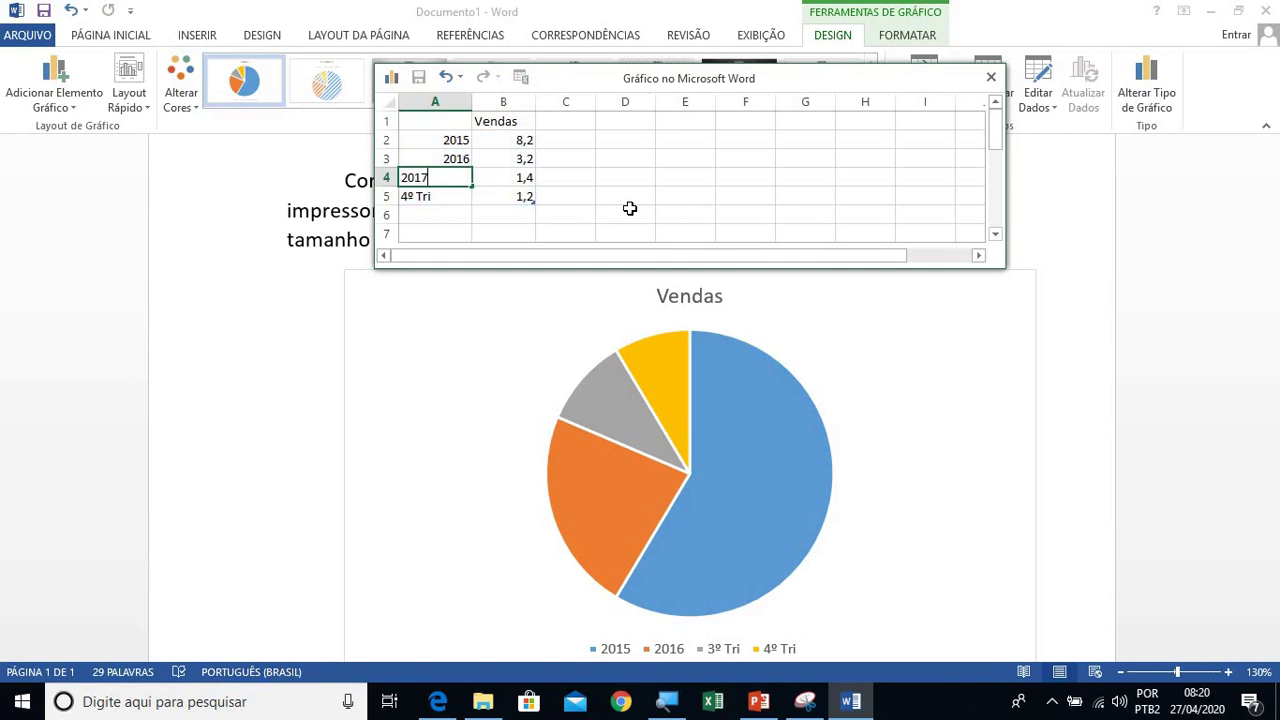
key(Return)
text(2018)
key(Tab)
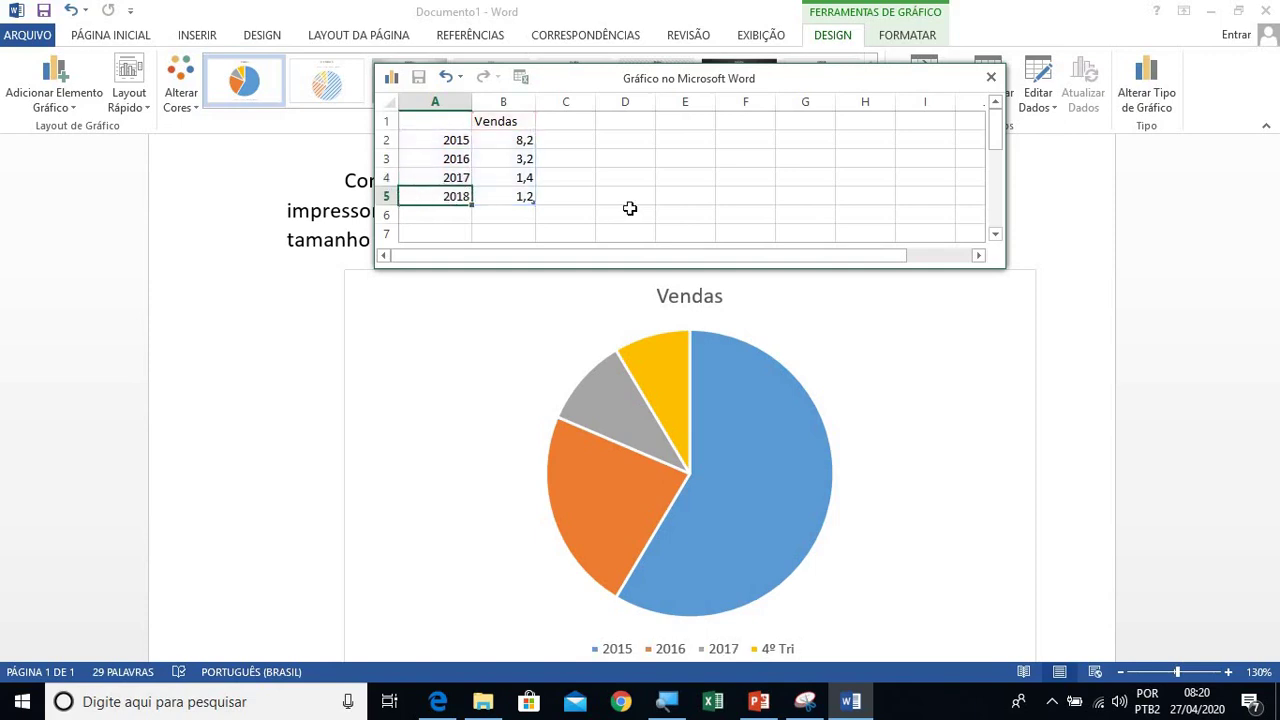
key(alt)
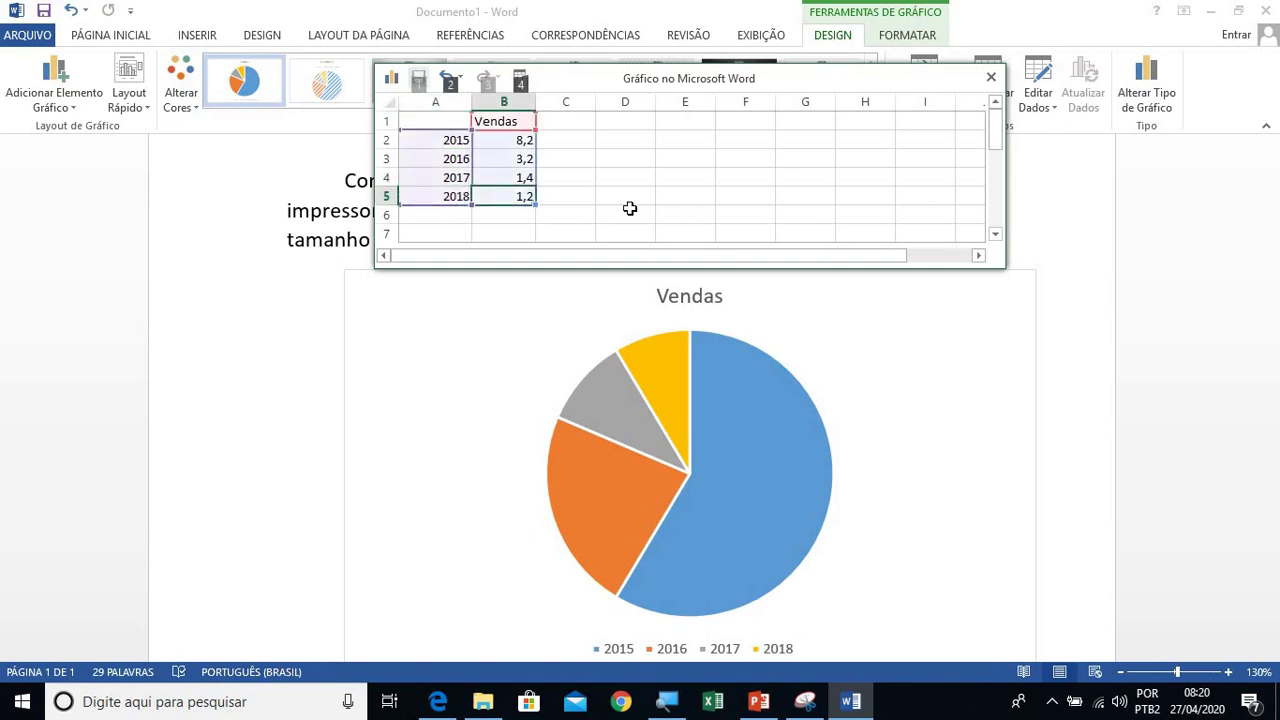
key(alt)
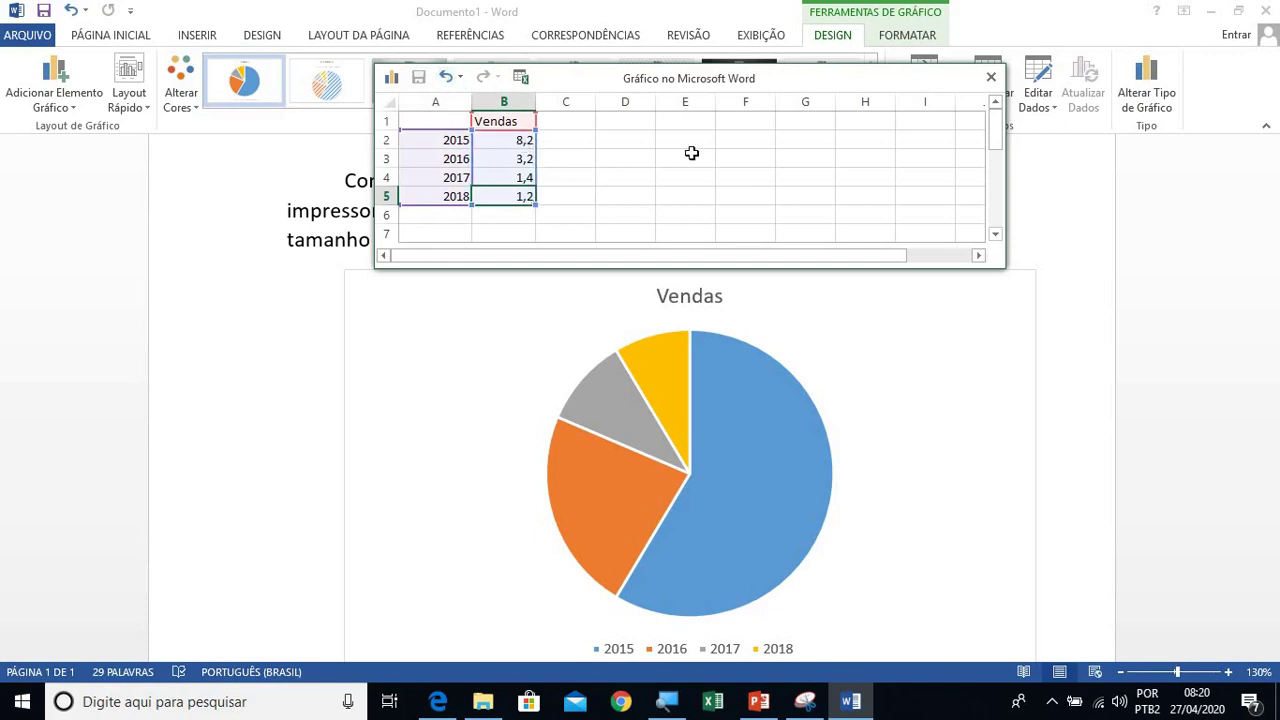
Step: Set the Vendas values to 196 for 2015, 148 for 2016, 365 for 2017 and 150 for 2018, and close the data sheet
text(150)
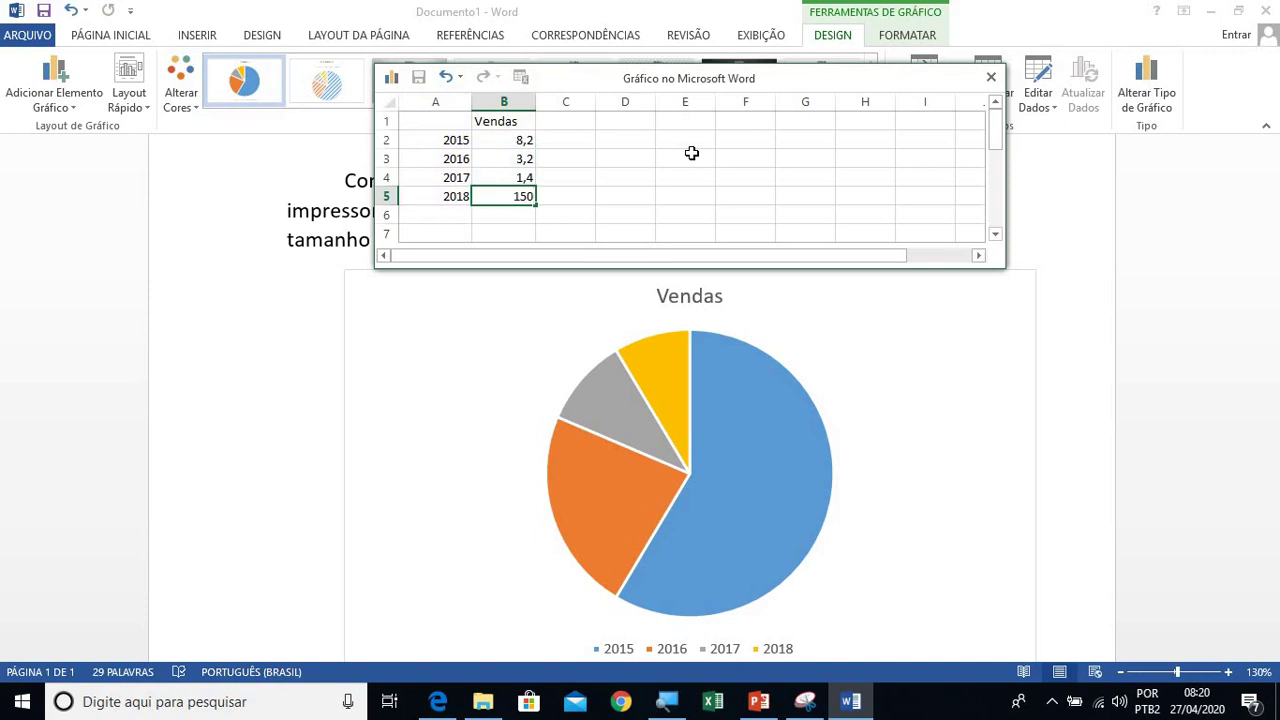
key(Up)
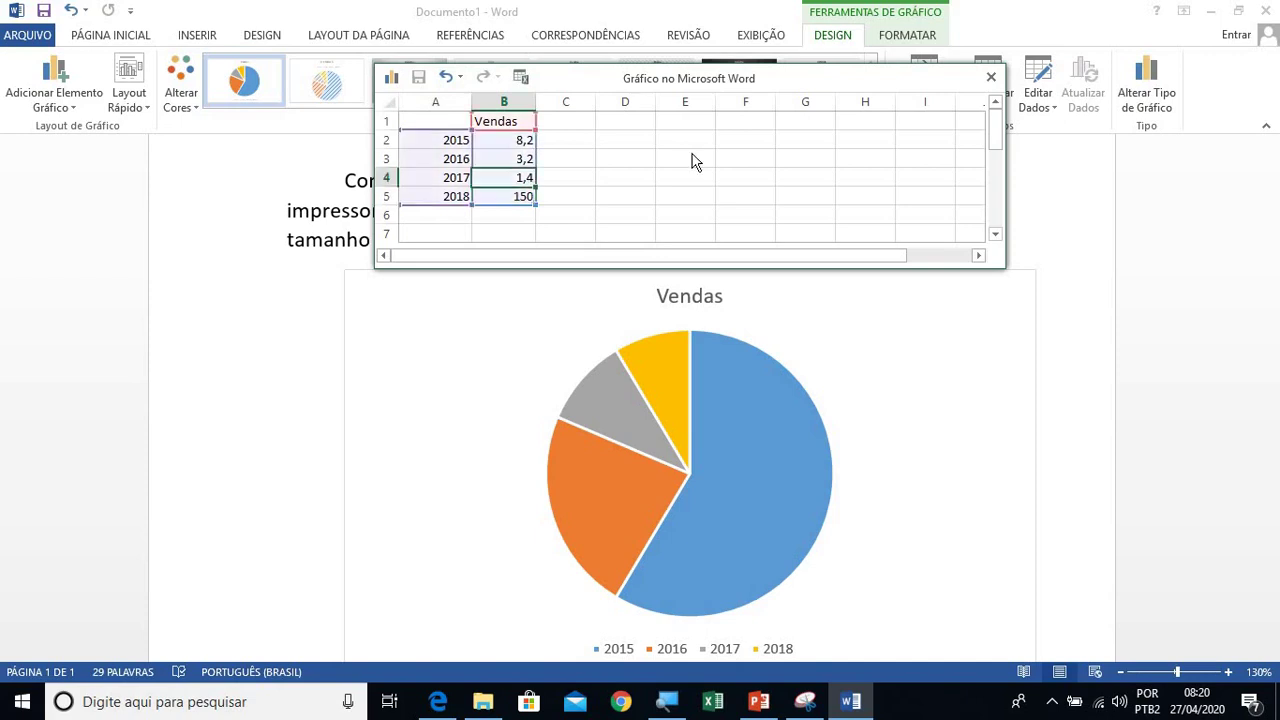
text(365)
key(Up)
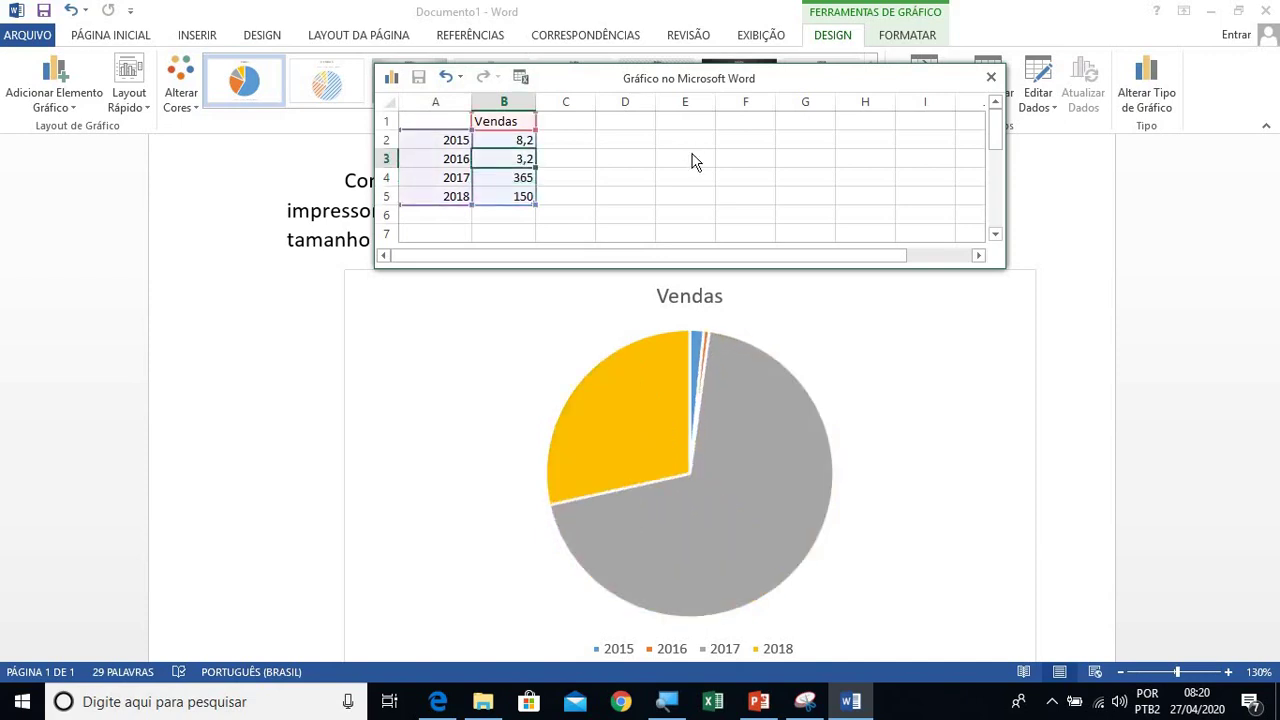
text(148)
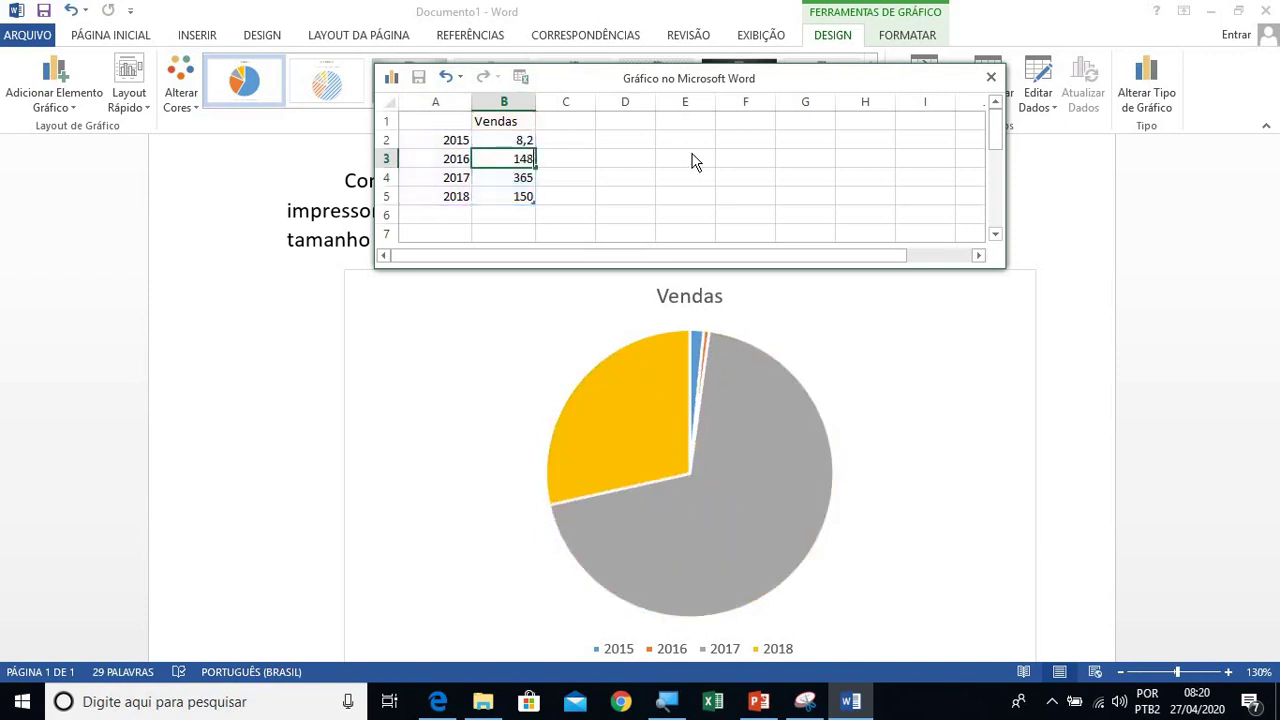
key(Up)
text(196)
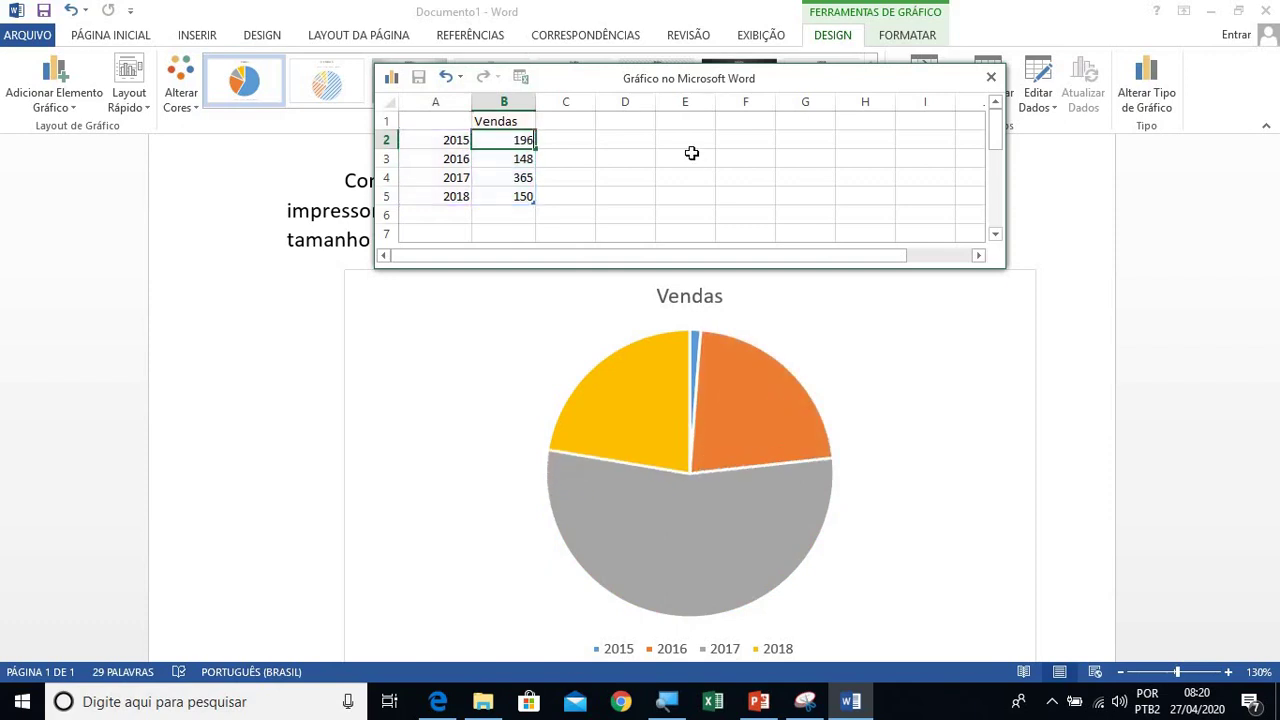
right_click(694, 163)
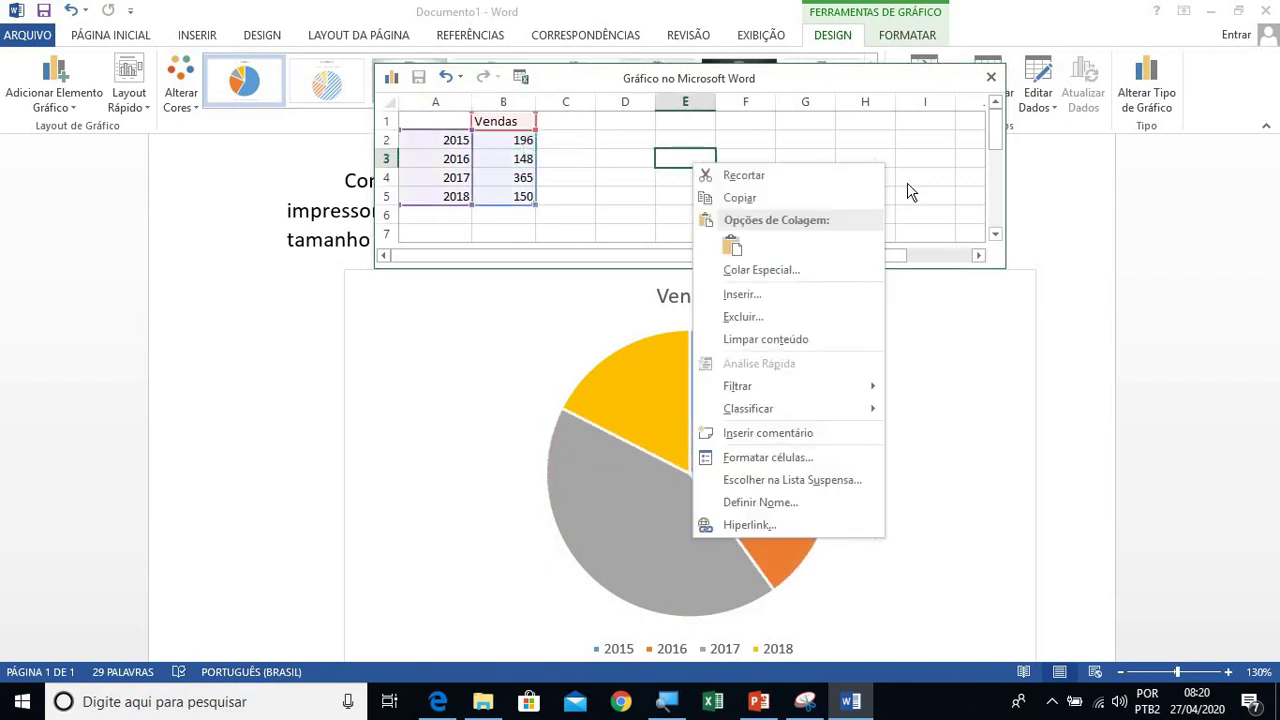
key(Escape)
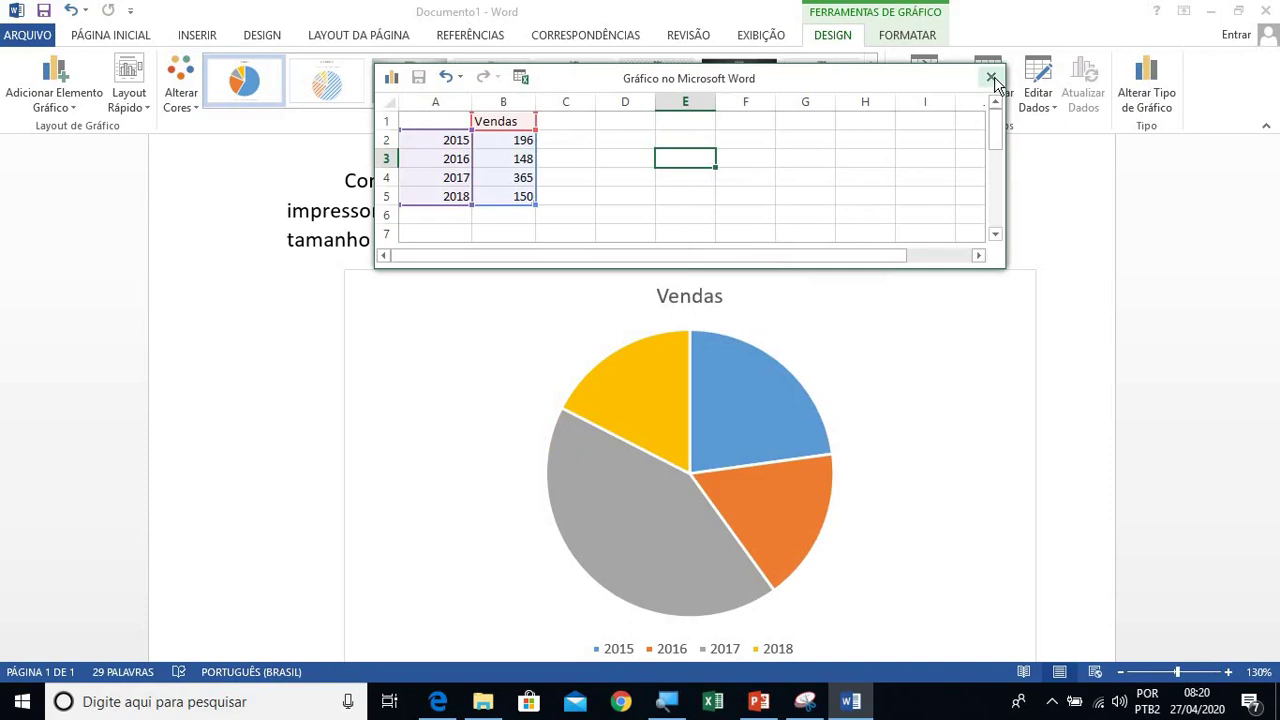
click(992, 78)
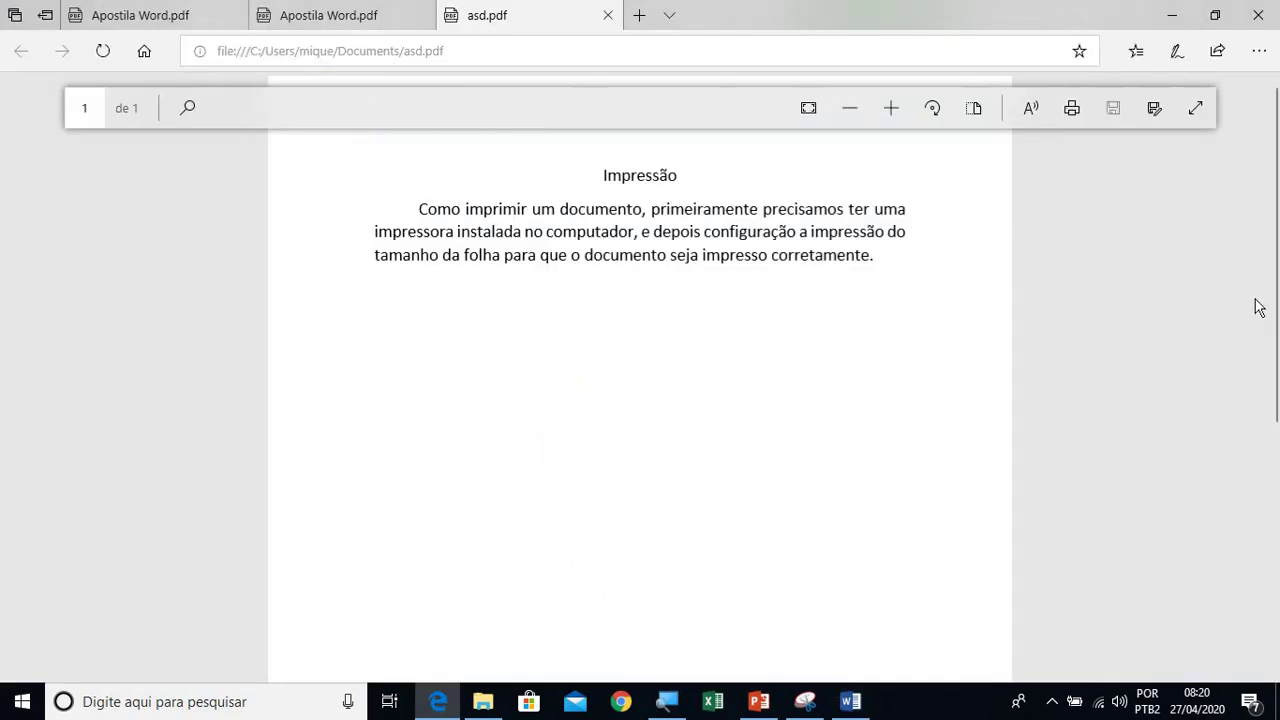
Step: Return to Word and apply the chart style with a grey gradient background and dark percentage labels to the Vendas pie chart
click(868, 706)
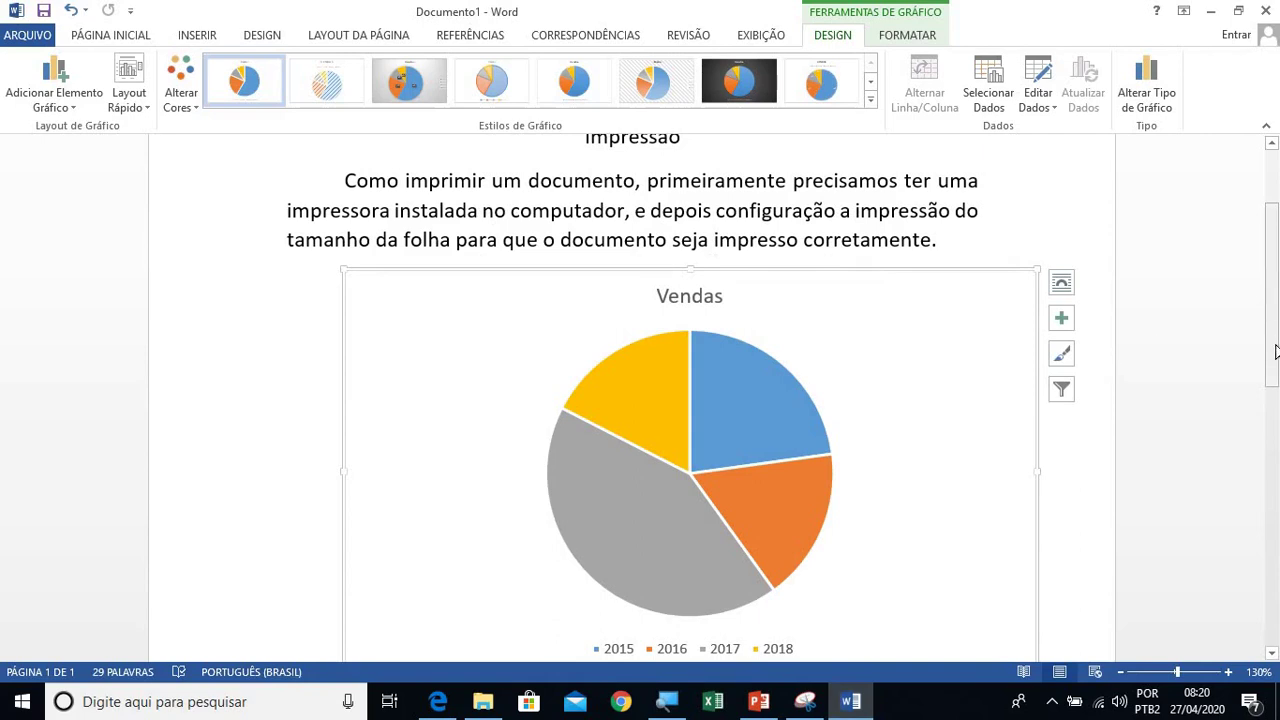
scroll(1275, 350, down, 1)
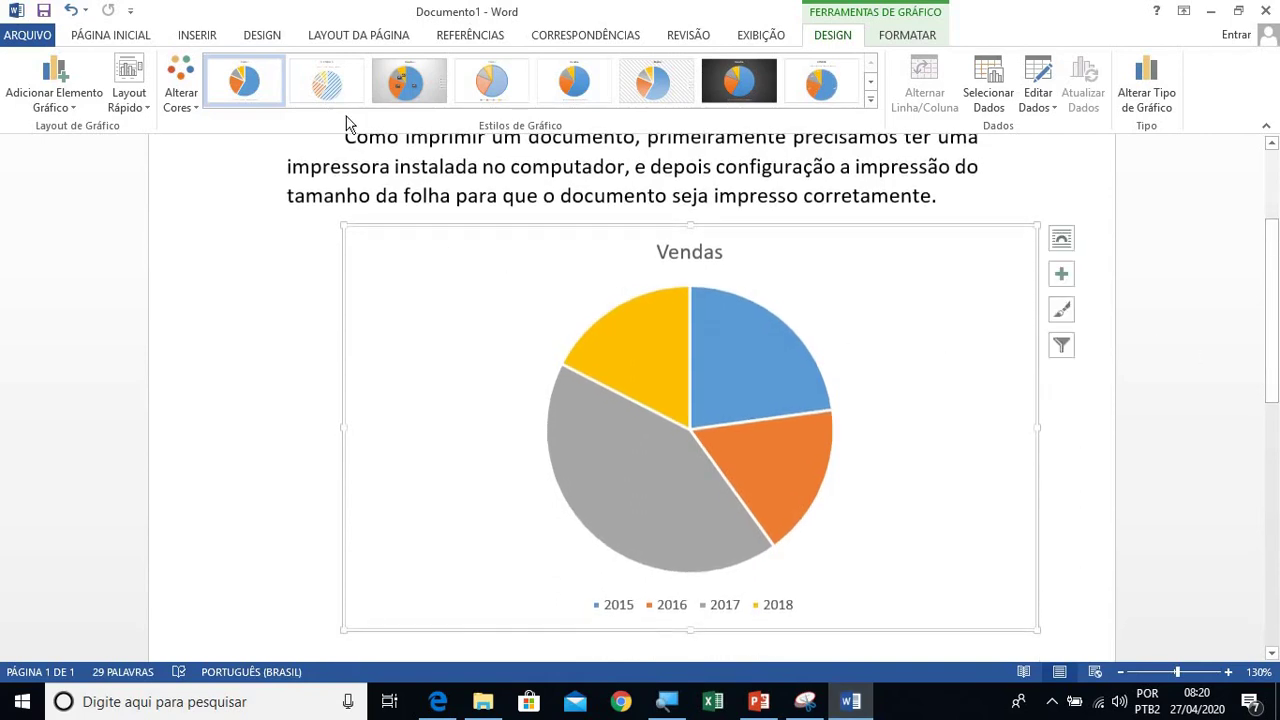
click(400, 100)
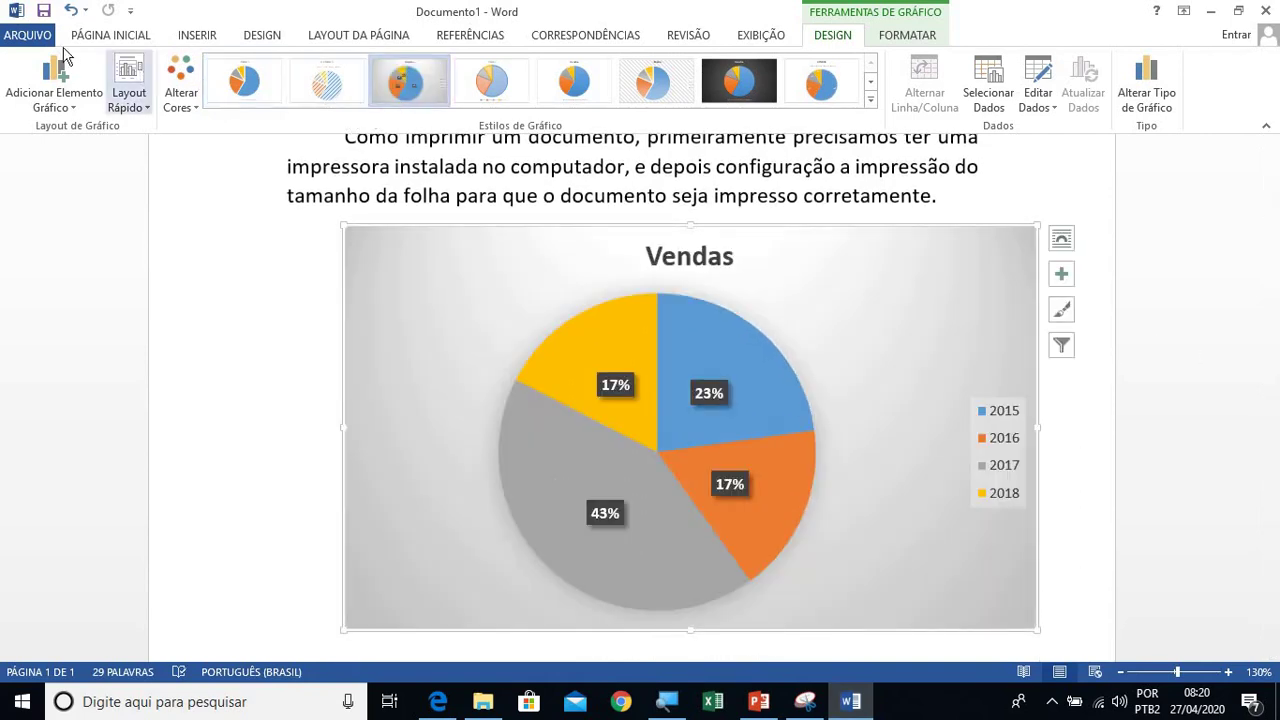
Step: Display the print settings and preview of the page containing the pie chart
click(27, 35)
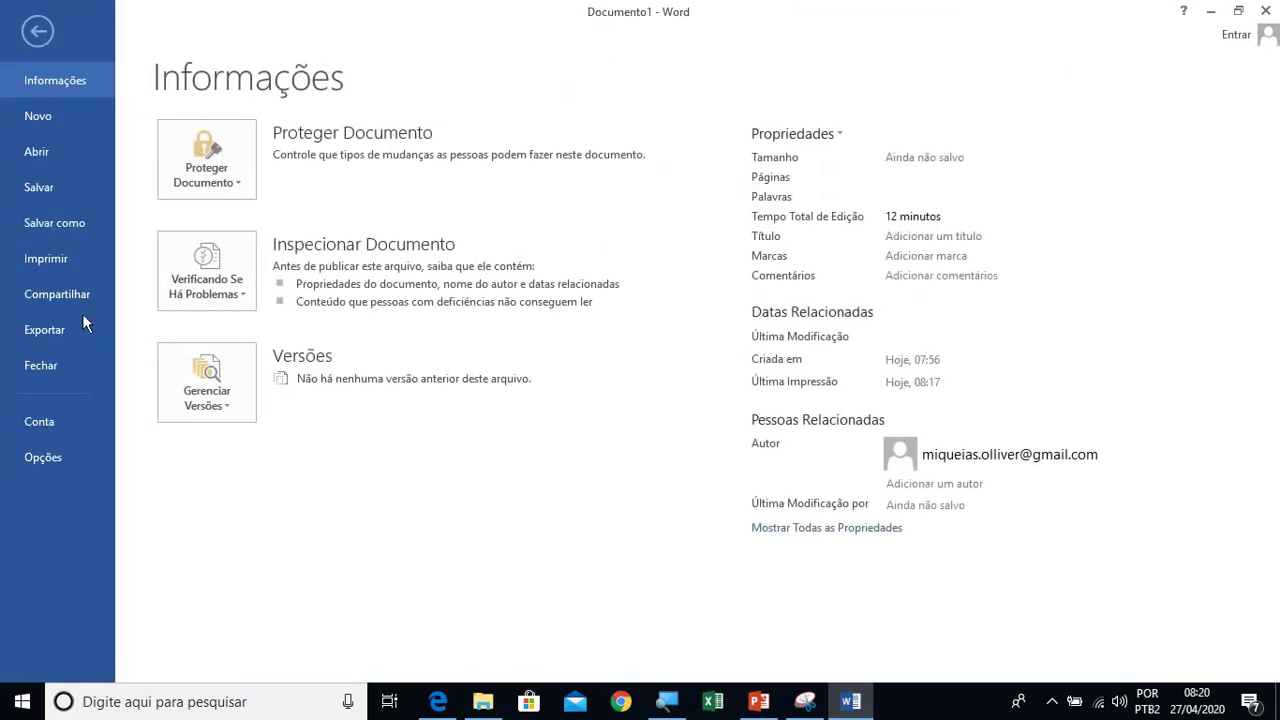
click(76, 262)
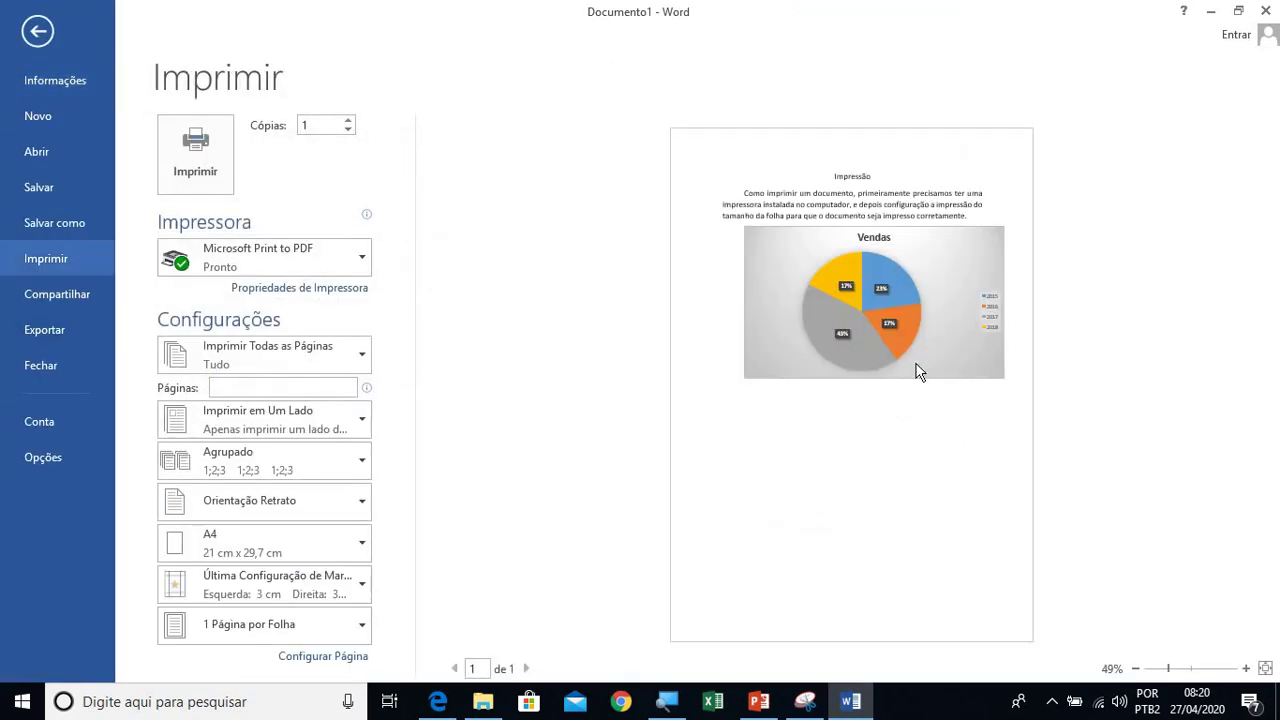